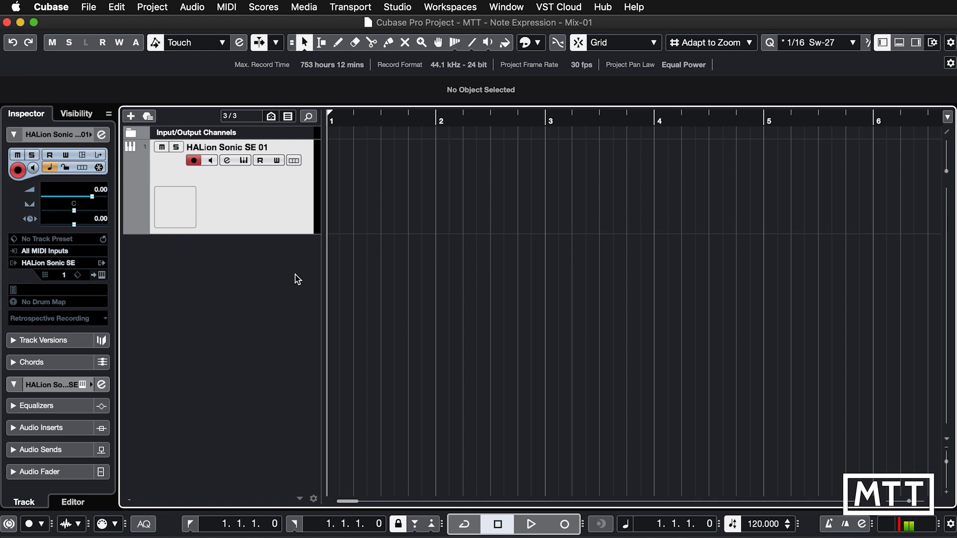
# Open the HALion Sonic SE instrument and search its preset library for "noteexp"
pyautogui.click(244, 160)
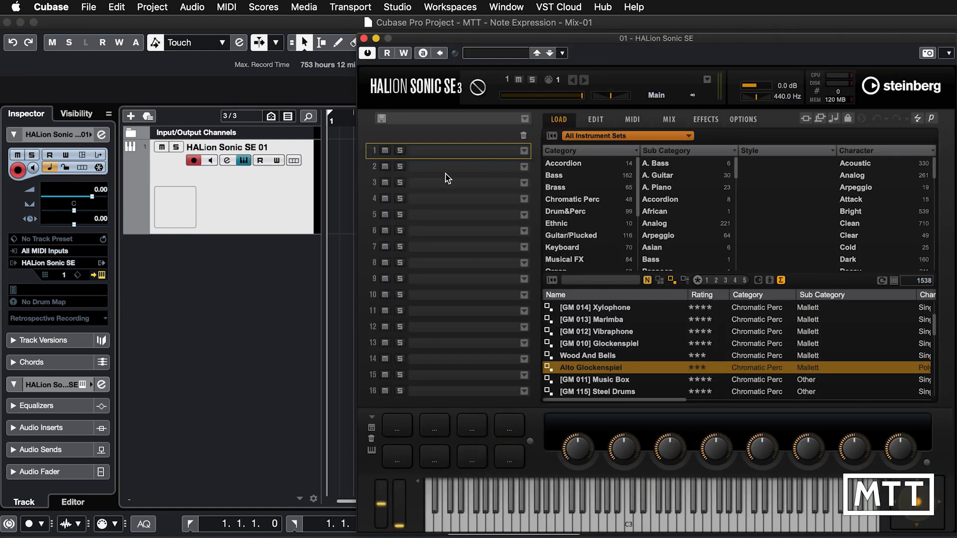
pyautogui.click(579, 281)
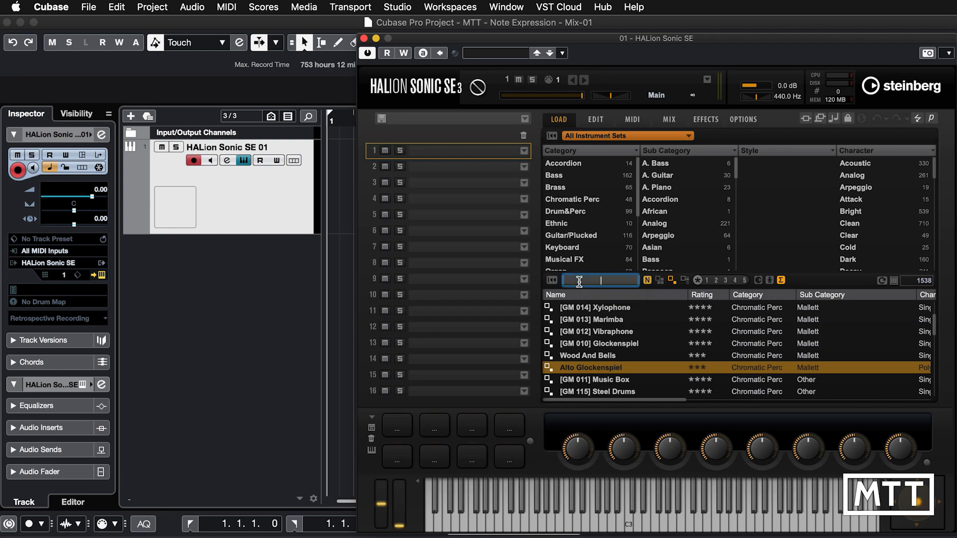
pyautogui.write('not')
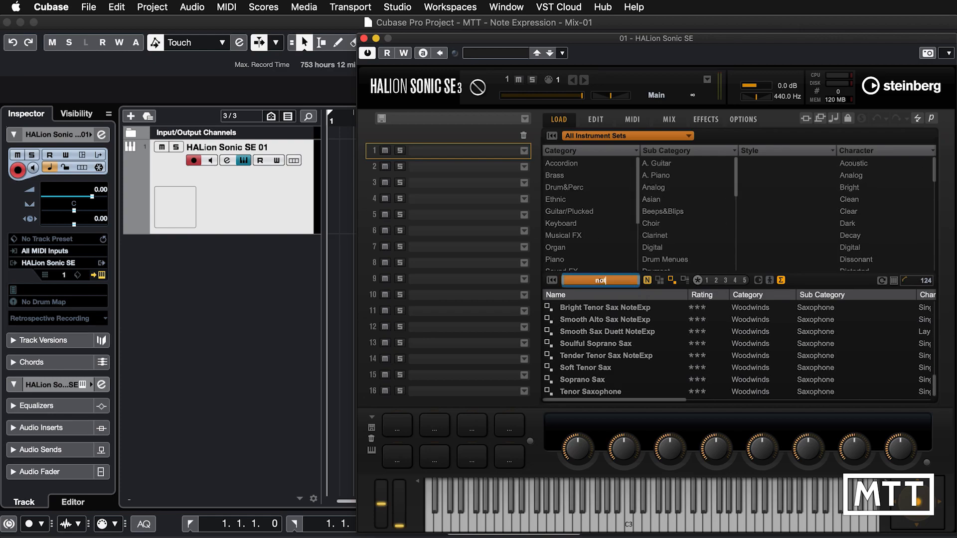
pyautogui.write('eexp')
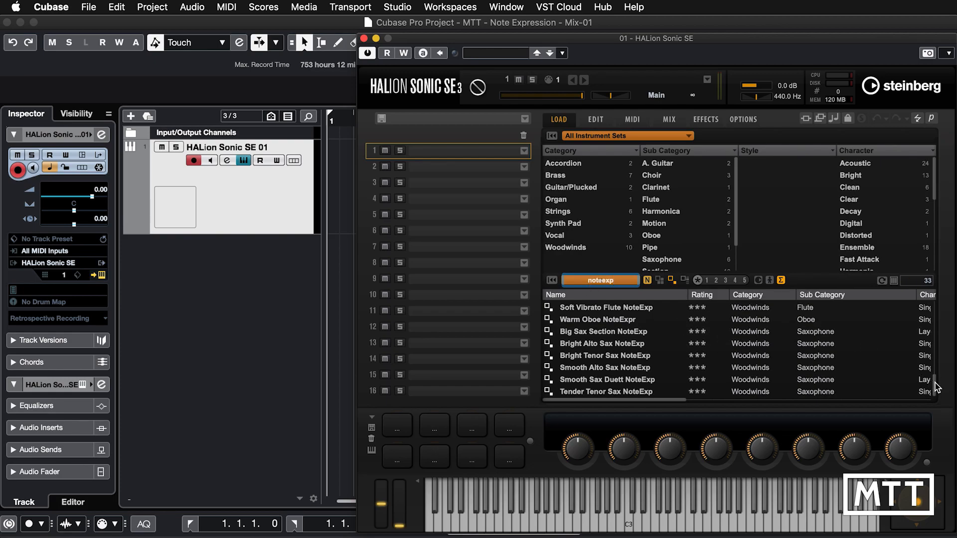
# Load the Romantic String Pad NoteExp preset into slot 1 and close the instrument window
pyautogui.moveTo(937, 387)
pyautogui.mouseDown()
pyautogui.moveTo(936, 305)
pyautogui.moveTo(934, 406)
pyautogui.mouseUp()
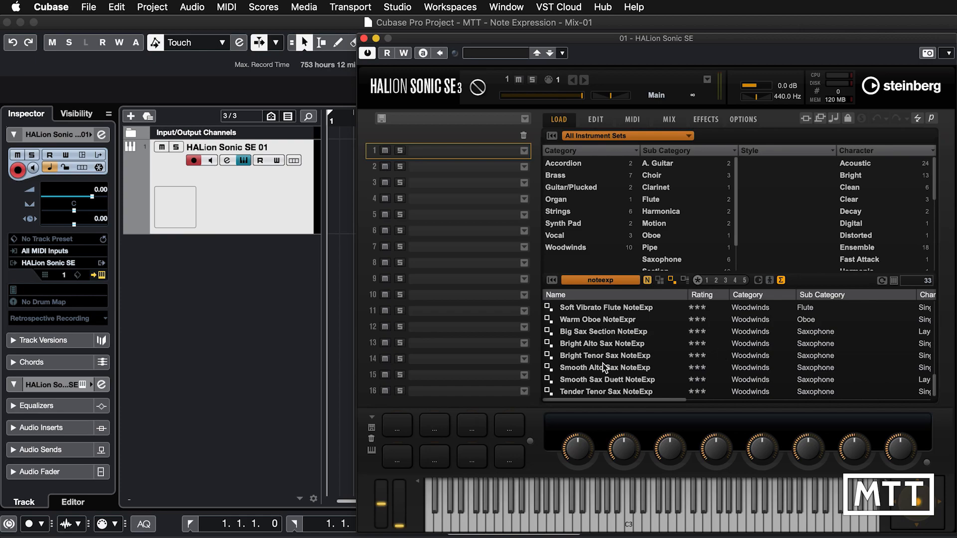
pyautogui.scroll(3, 603, 363)
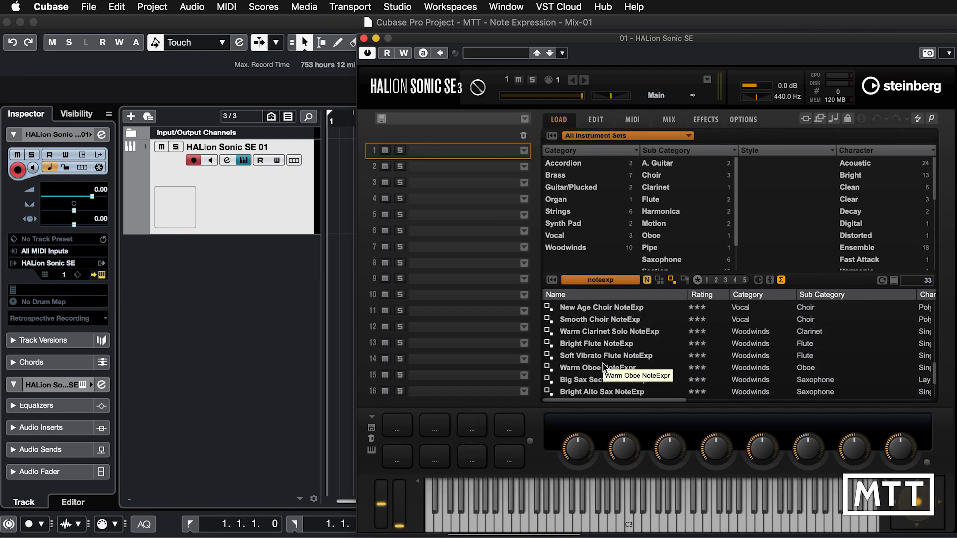
pyautogui.scroll(2, 603, 364)
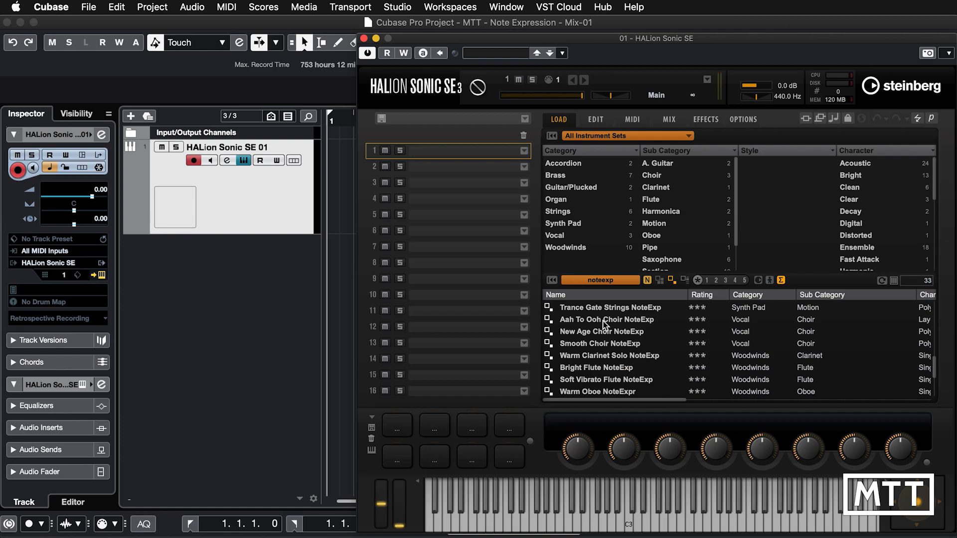
pyautogui.scroll(4, 602, 321)
pyautogui.click(585, 332)
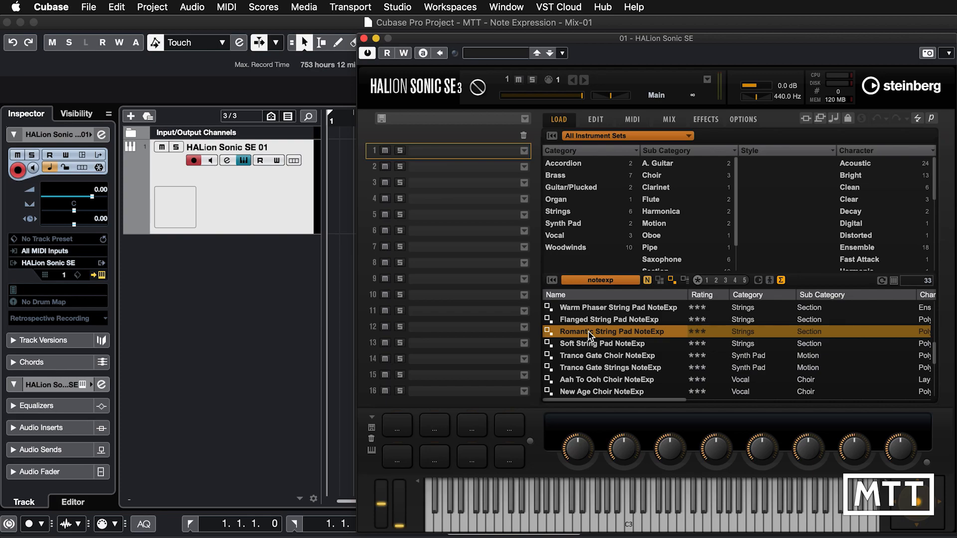
pyautogui.doubleClick(589, 335)
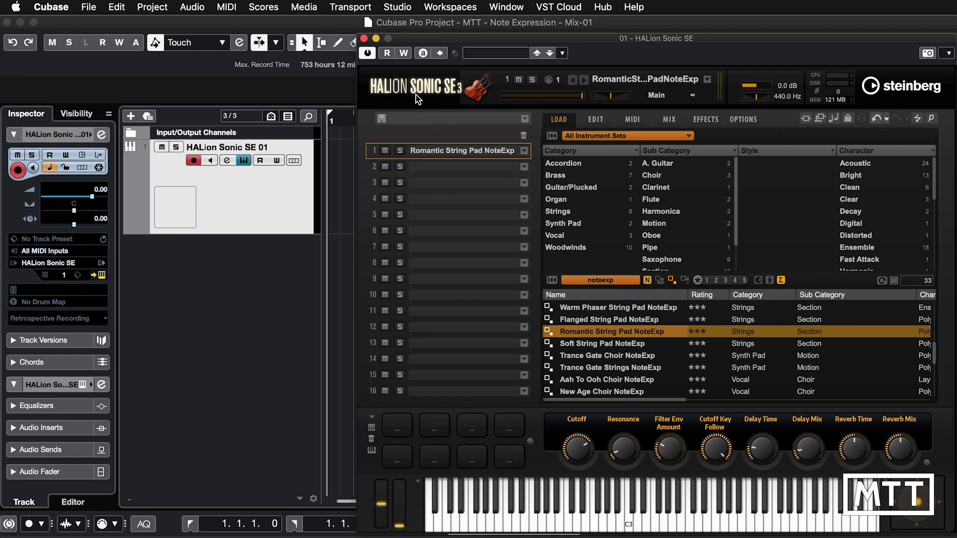
pyautogui.click(363, 38)
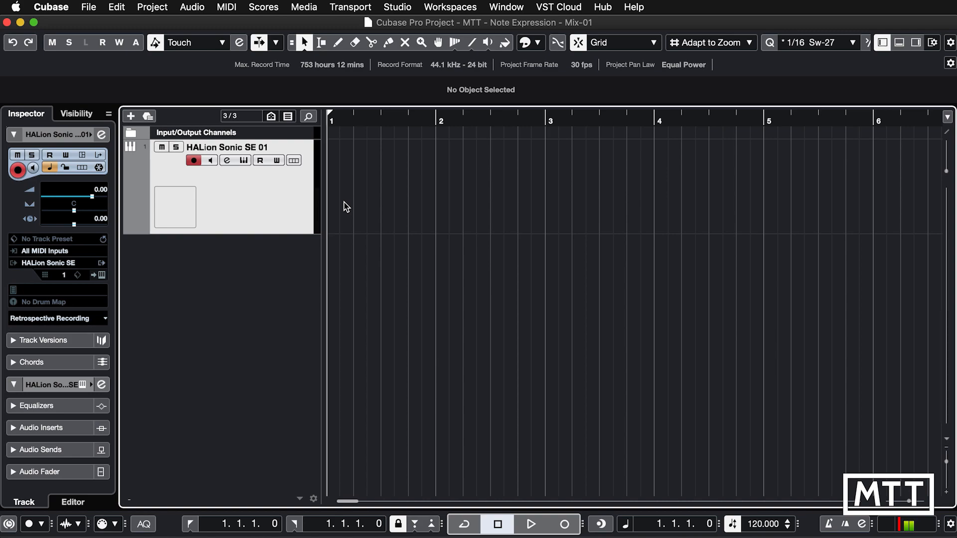
# Draw an empty two-bar MIDI part from bar 2 to bar 4 on the HALion track and set the locators to it
pyautogui.rightClick(440, 181)
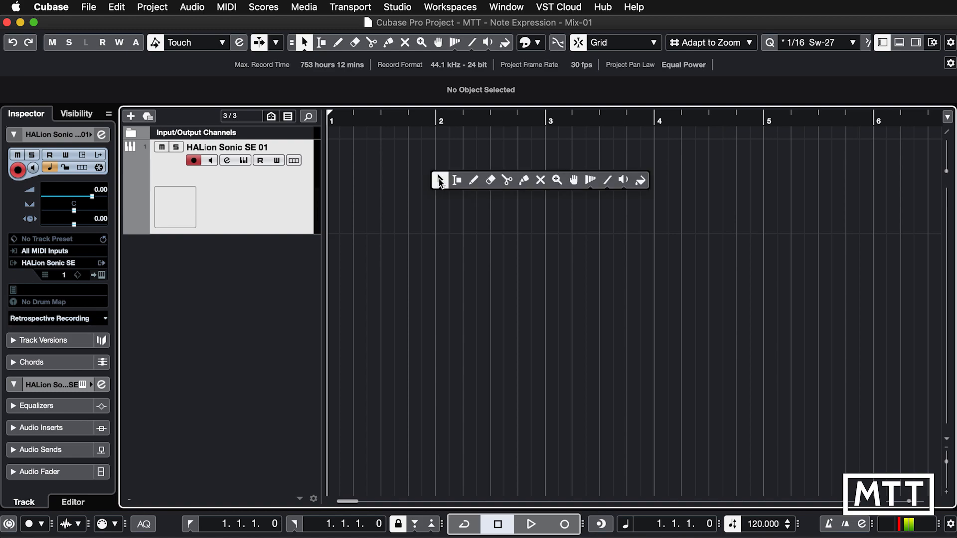
pyautogui.click(469, 179)
pyautogui.moveTo(447, 179); pyautogui.dragTo(653, 198)
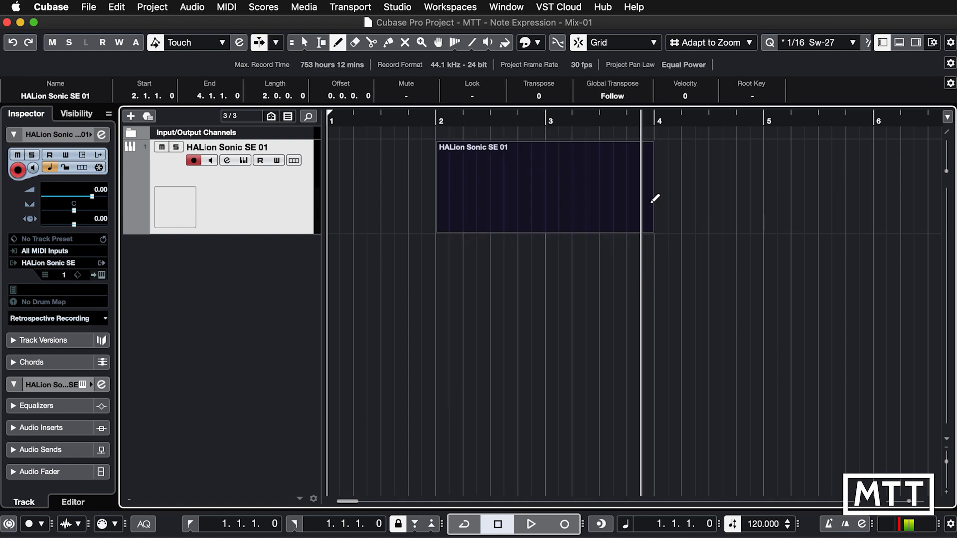
pyautogui.rightClick(651, 200)
pyautogui.click(656, 203)
pyautogui.press('p')
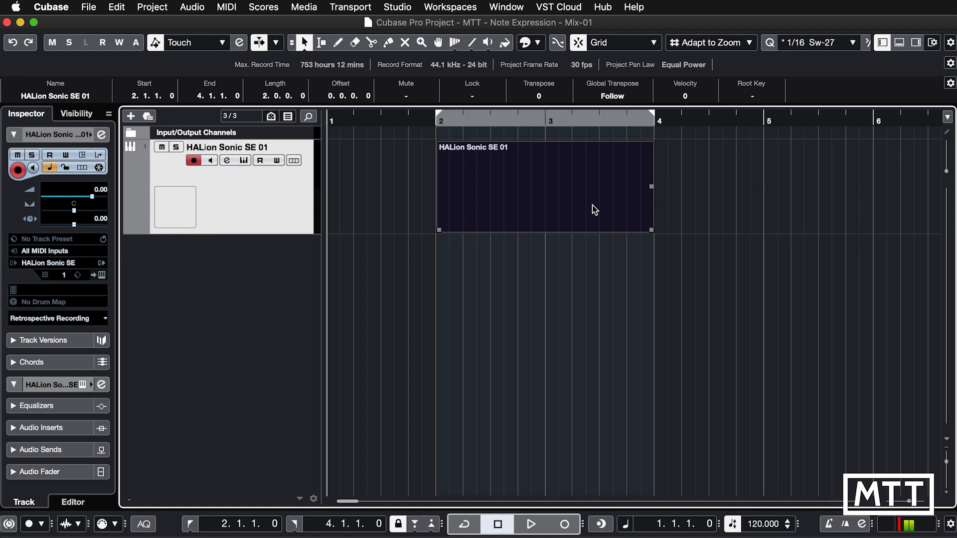
# Open the new part in the Key Editor, set the quantize value to 1/1 and enlarge the editor area
pyautogui.doubleClick(509, 201)
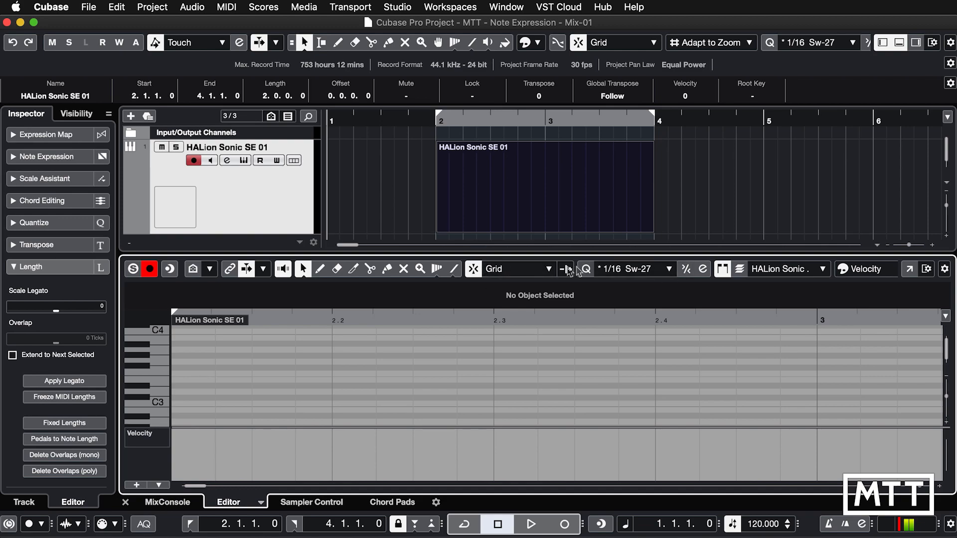
pyautogui.click(612, 269)
pyautogui.click(614, 297)
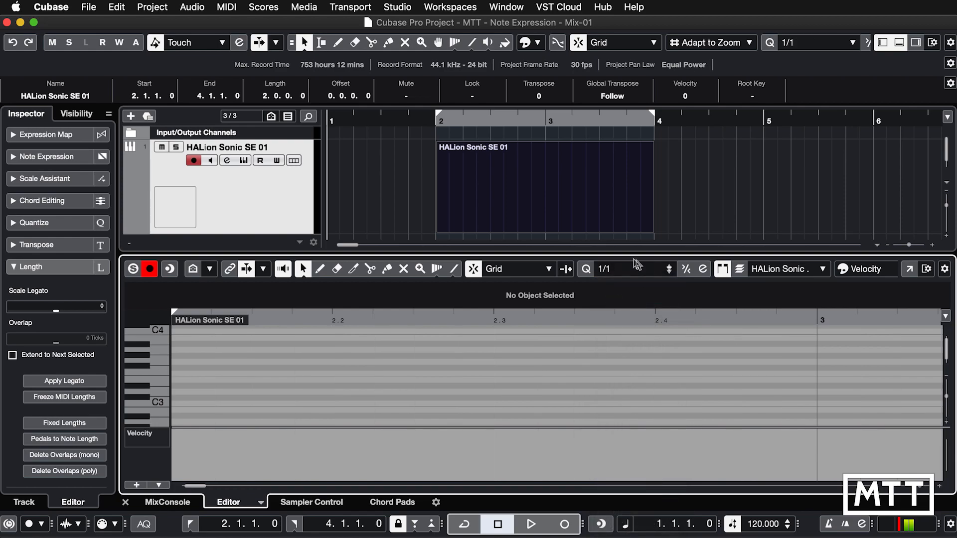
pyautogui.moveTo(596, 255); pyautogui.dragTo(598, 222)
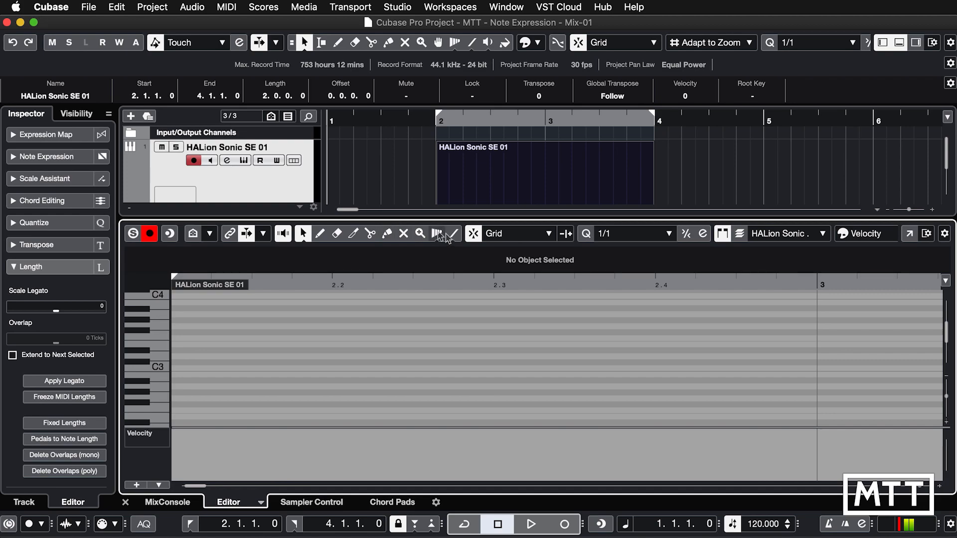
# Hide the Tool Buttons in the Key Editor toolbar and show the Step/MIDI Input controls
pyautogui.click(945, 238)
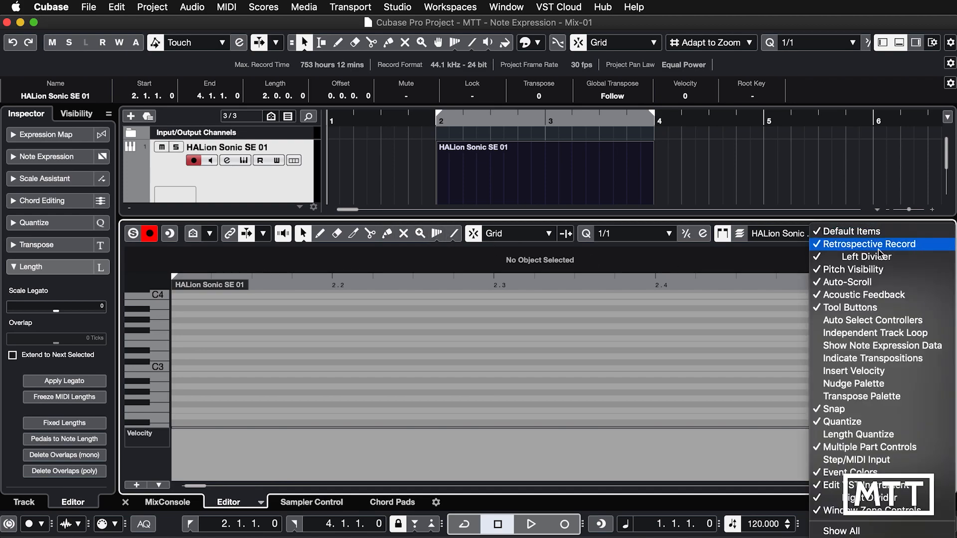
pyautogui.click(865, 308)
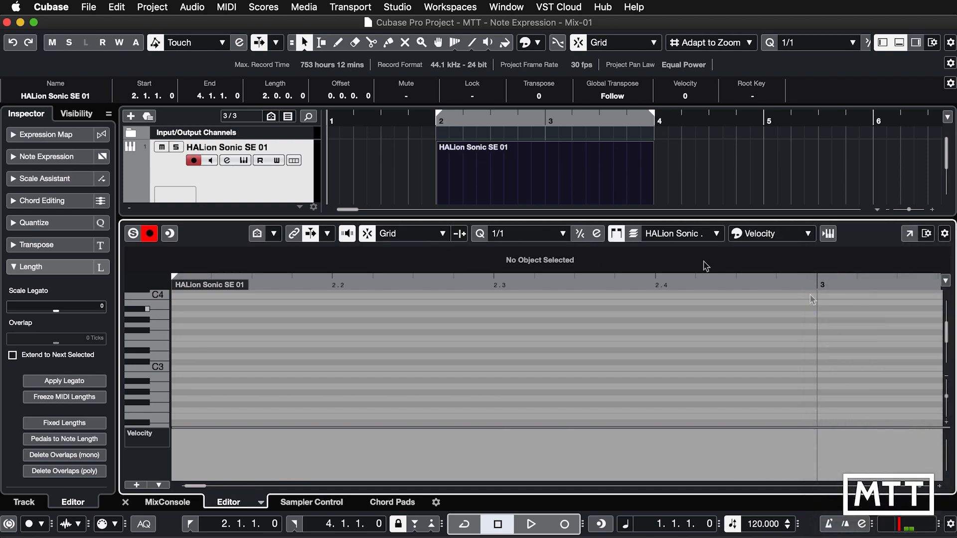
pyautogui.click(944, 234)
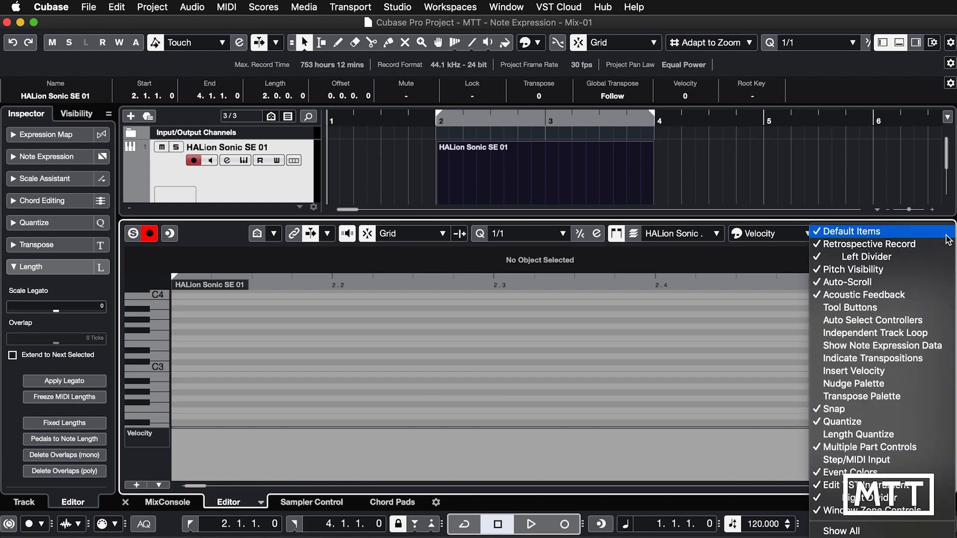
pyautogui.click(867, 459)
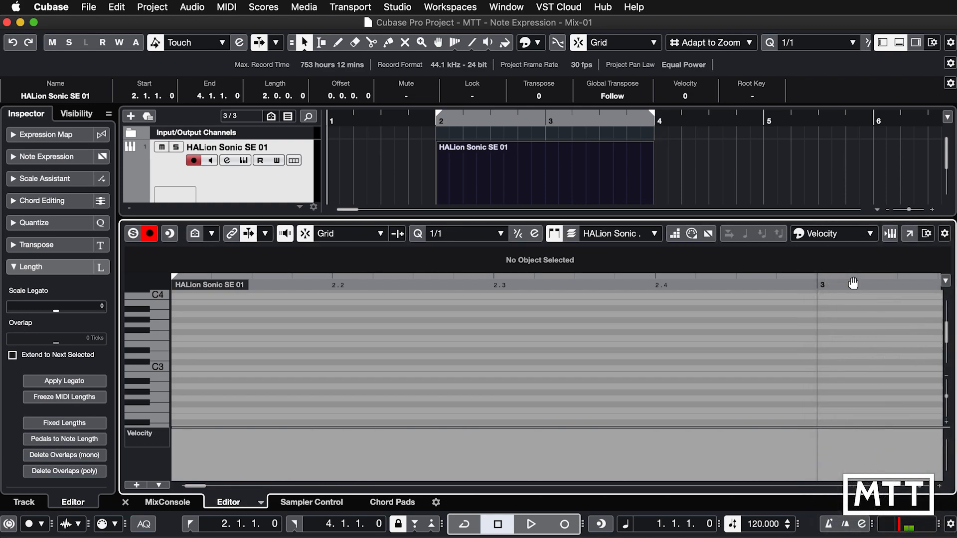
# Step-enter one-bar C3, E3 and G3 chords in bars 2 and 3, and open the part in a separate Key Editor window
pyautogui.click(674, 234)
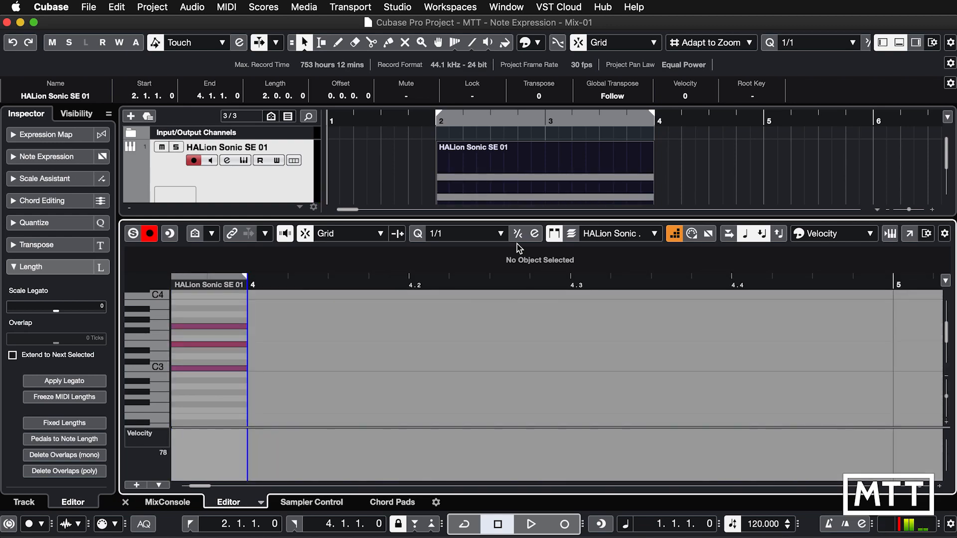
pyautogui.click(677, 233)
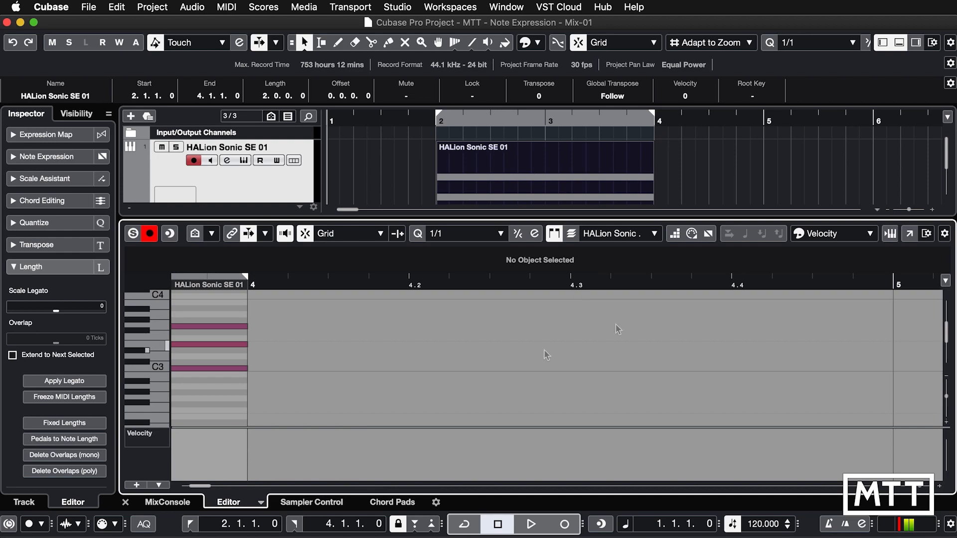
pyautogui.click(910, 234)
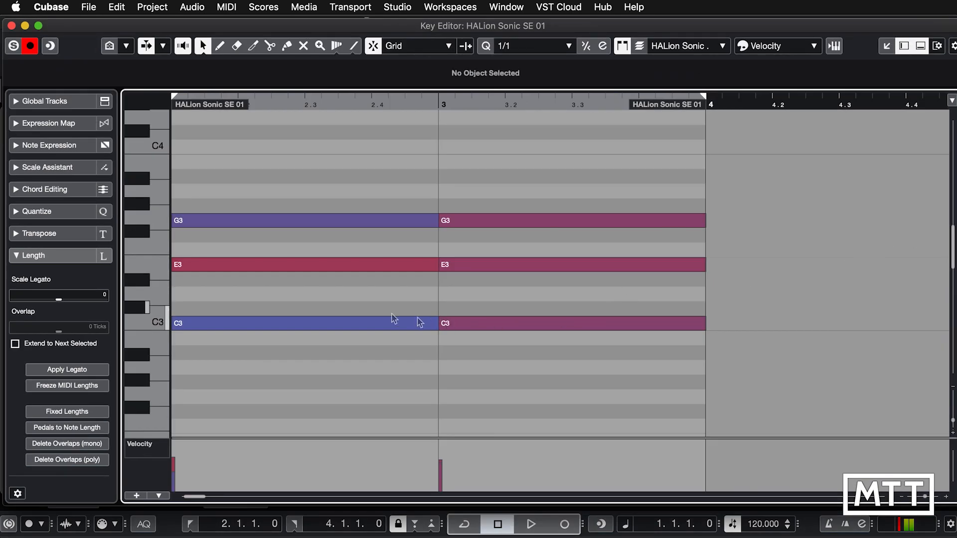
pyautogui.hscroll(-5, 354, 188)
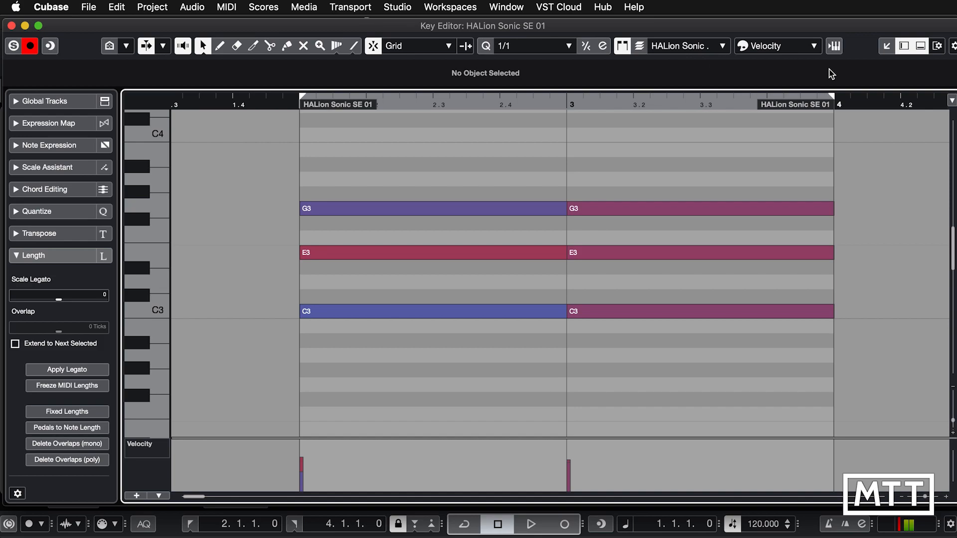
# Add the Show Note Expression Data controls to the toolbar and briefly open the expression editor of the first E3 note
pyautogui.click(954, 46)
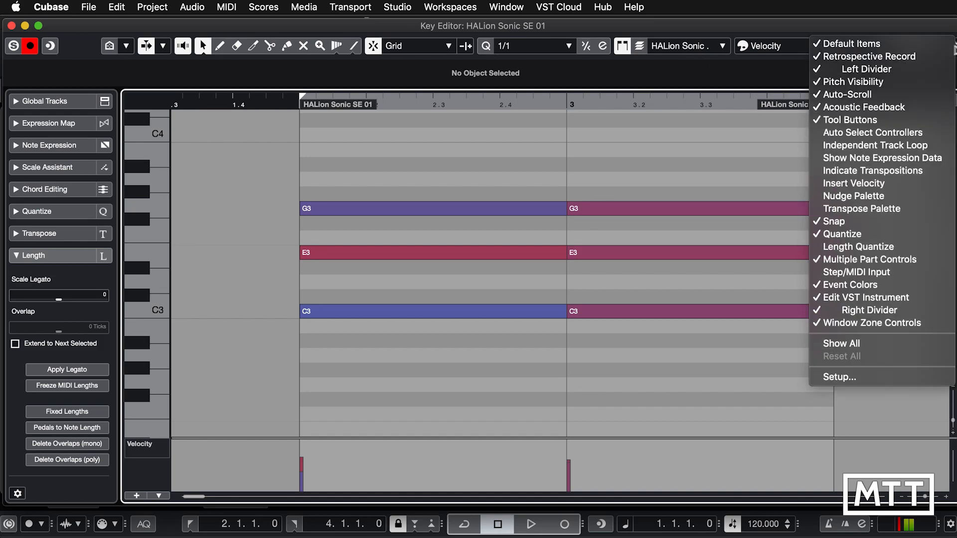
pyautogui.click(854, 162)
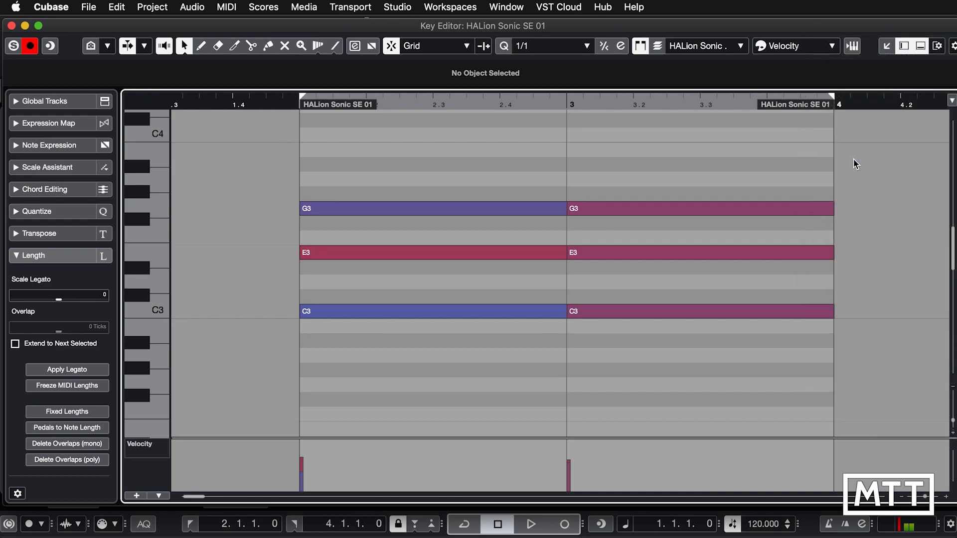
pyautogui.click(354, 46)
pyautogui.doubleClick(380, 255)
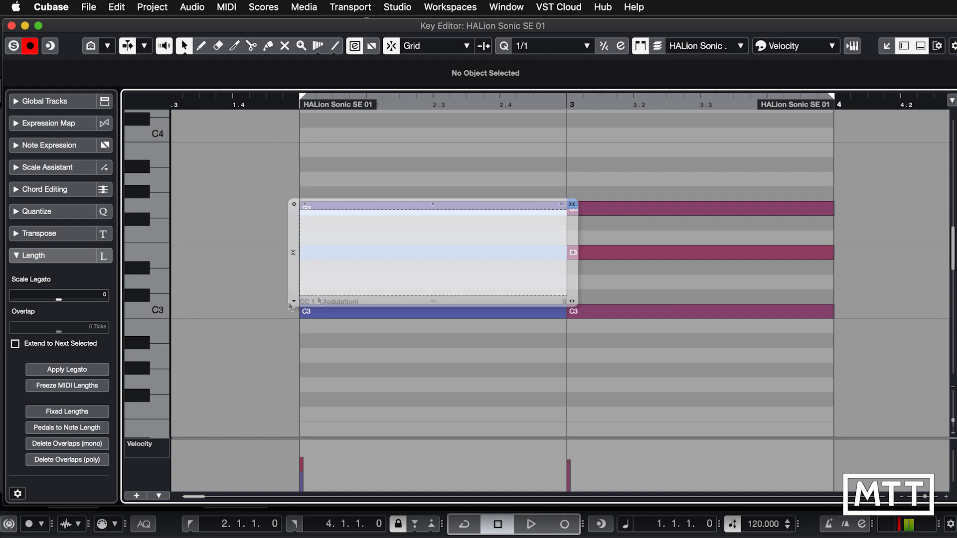
pyautogui.click(274, 276)
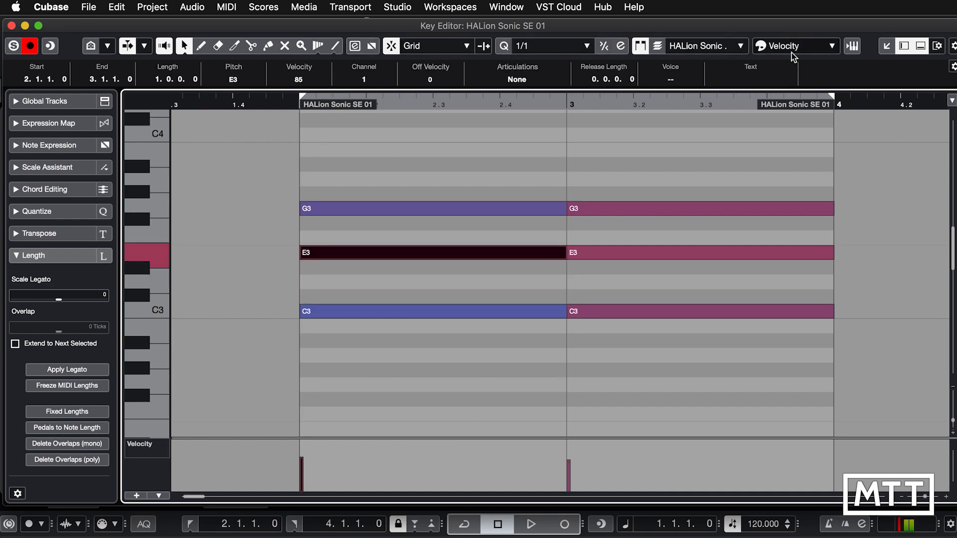
# Replace the E3 note in bar 2 with a fresh one-bar E3 and set its velocity to 63
pyautogui.click(397, 270)
pyautogui.click(376, 253)
pyautogui.press('Delete')
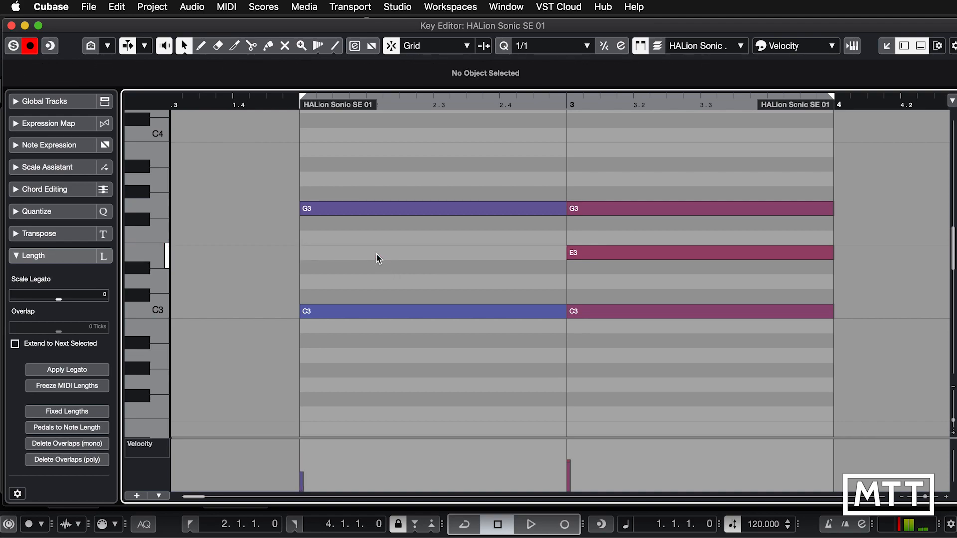
pyautogui.press('super+z')
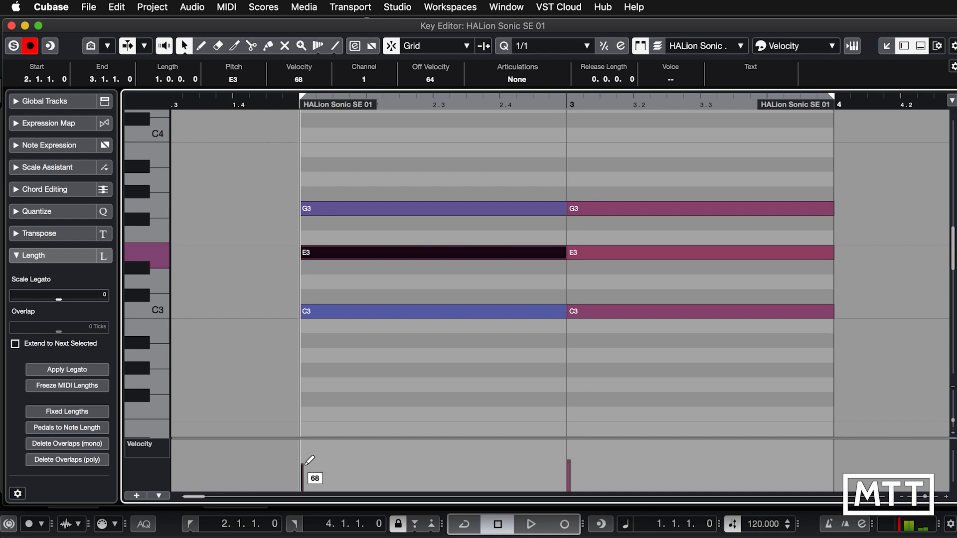
pyautogui.click(332, 289)
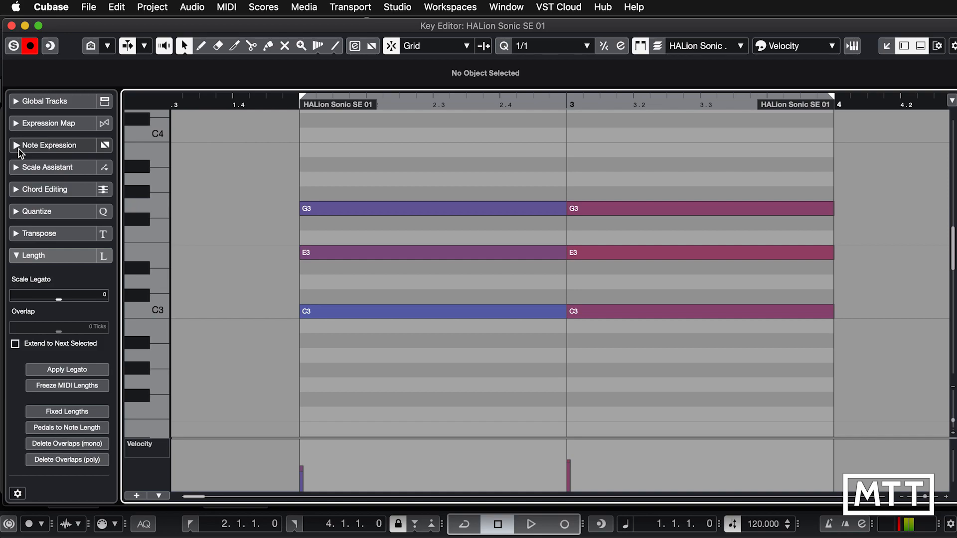
# Expand the Note Expression settings, choose the Tuning parameter and select the E3 note in bar 2
pyautogui.click(19, 145)
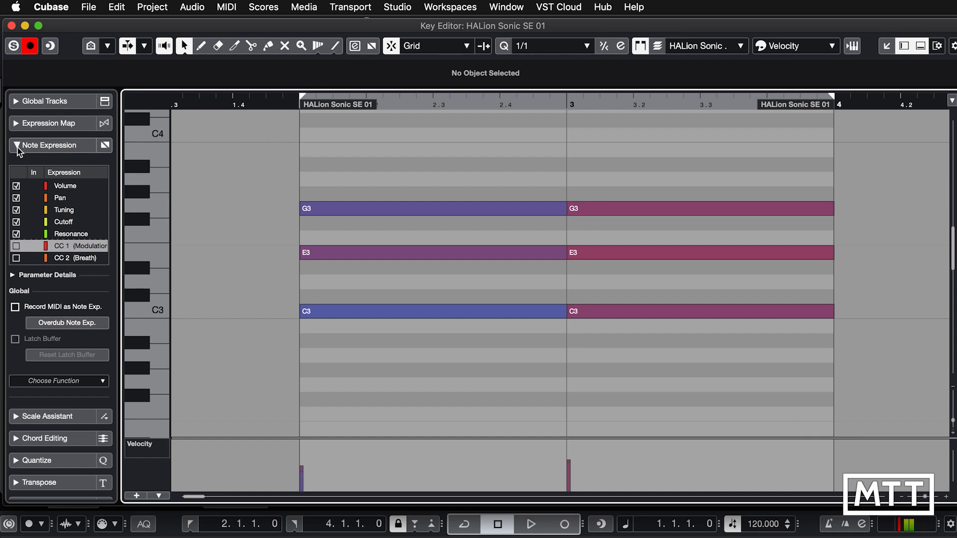
pyautogui.press('alt+super+l')
pyautogui.press('alt+super+l')
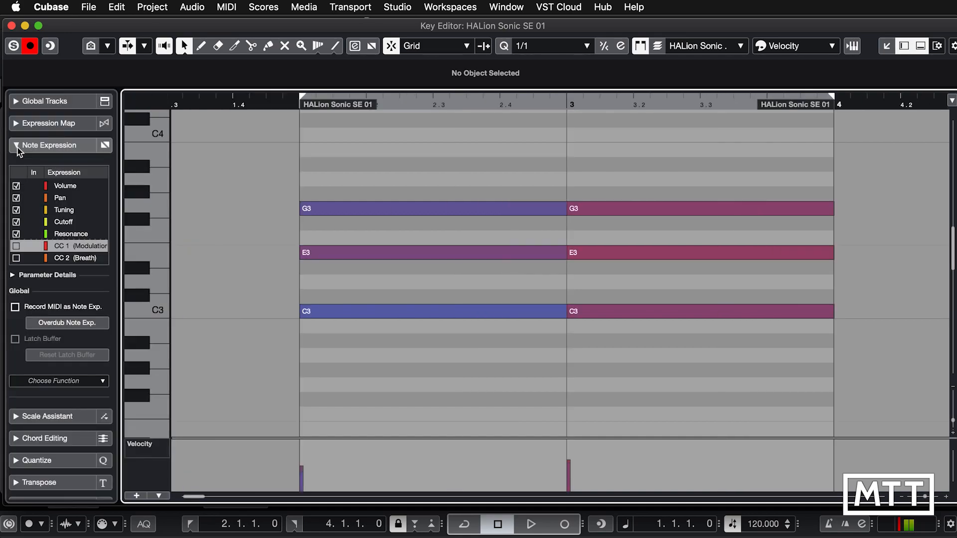
pyautogui.press('alt+super+l')
pyautogui.press('alt+super+l')
pyautogui.scroll(-3, 86, 230)
pyautogui.scroll(3, 86, 230)
pyautogui.click(79, 234)
pyautogui.click(78, 214)
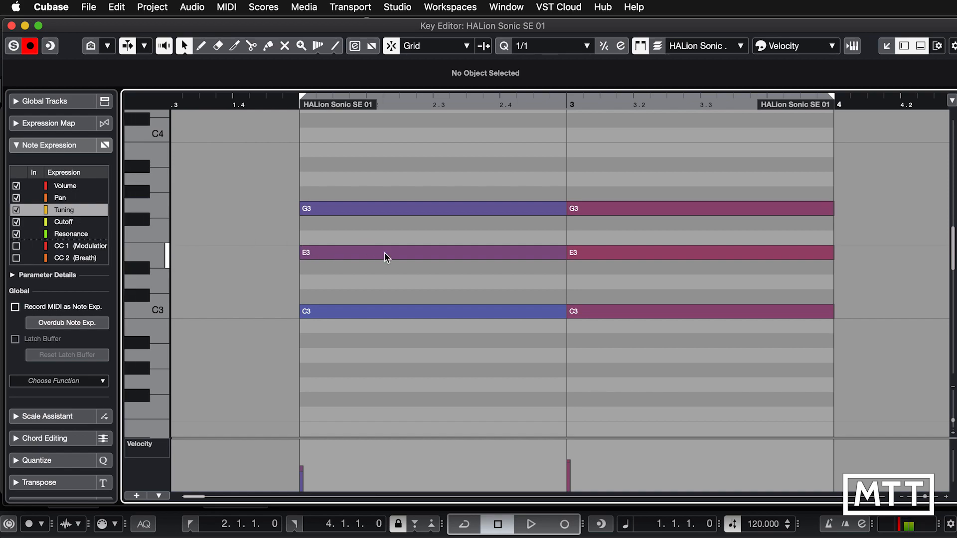
pyautogui.click(337, 251)
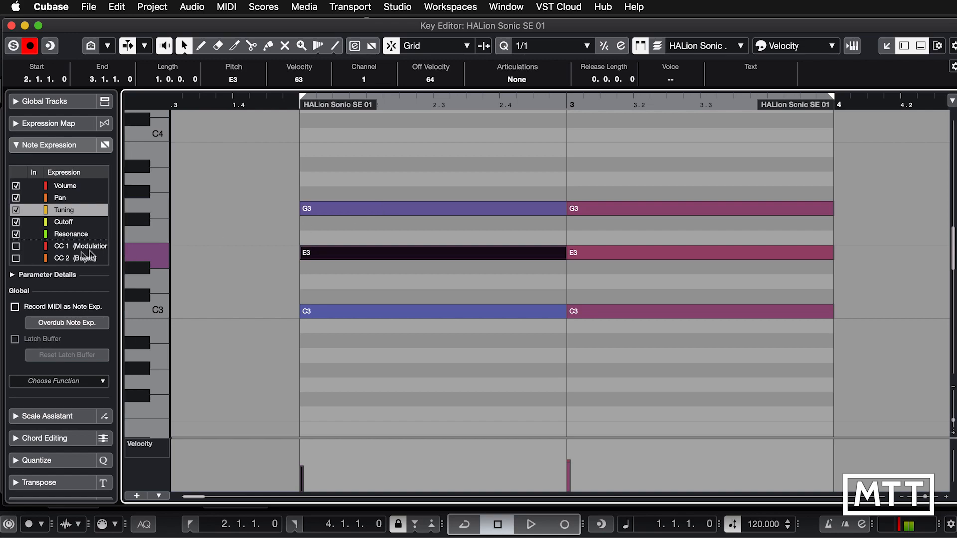
# Look through the Note Expression parameter list, from the instrument's own parameters to the MIDI controllers, Pitchbend, Aftertouch and Poly Pressure
pyautogui.scroll(-5, 80, 254)
pyautogui.scroll(5, 81, 253)
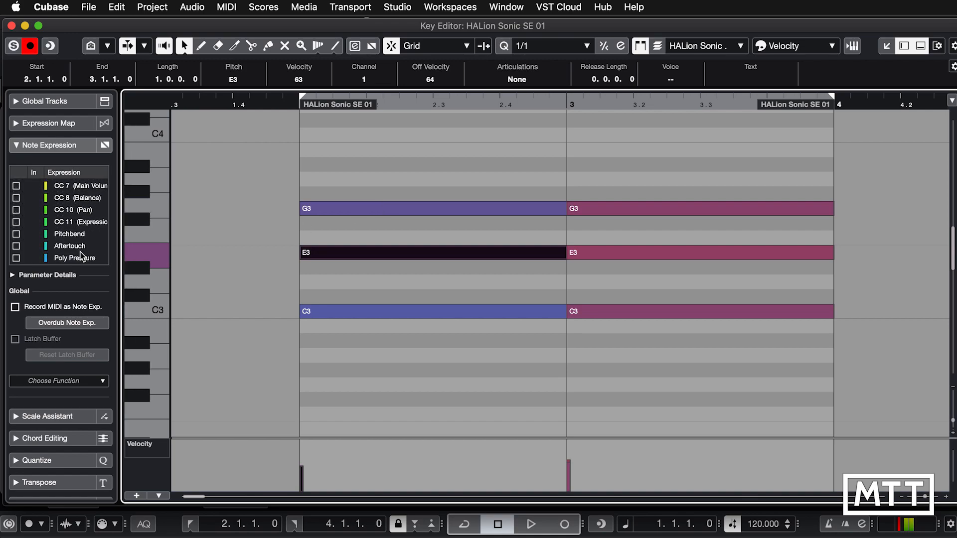
pyautogui.scroll(-5, 73, 240)
pyautogui.scroll(5, 89, 253)
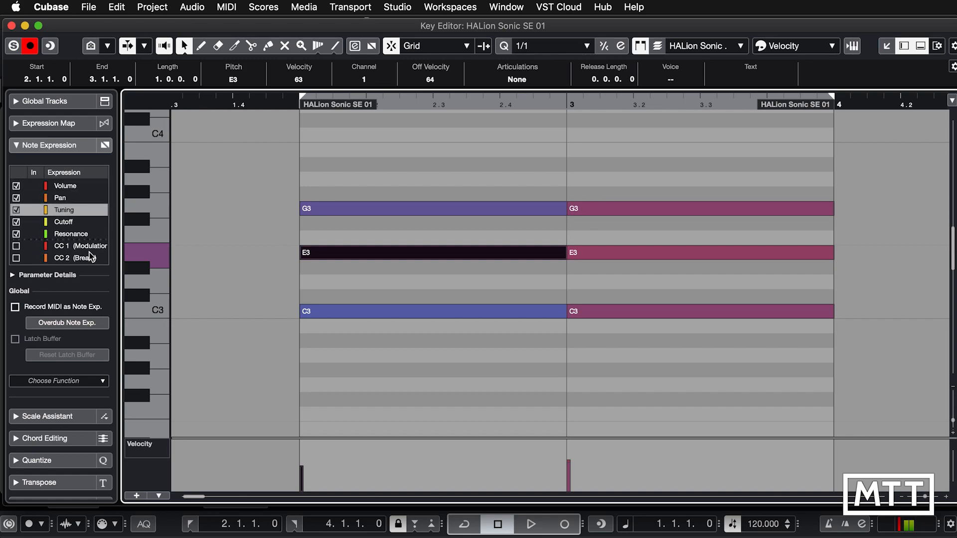
pyautogui.scroll(-5, 77, 250)
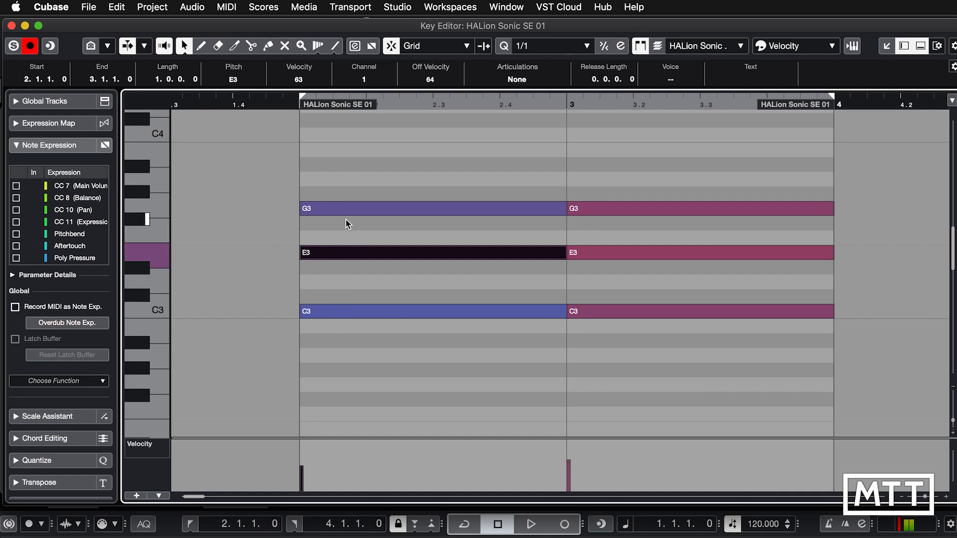
pyautogui.scroll(5, 83, 211)
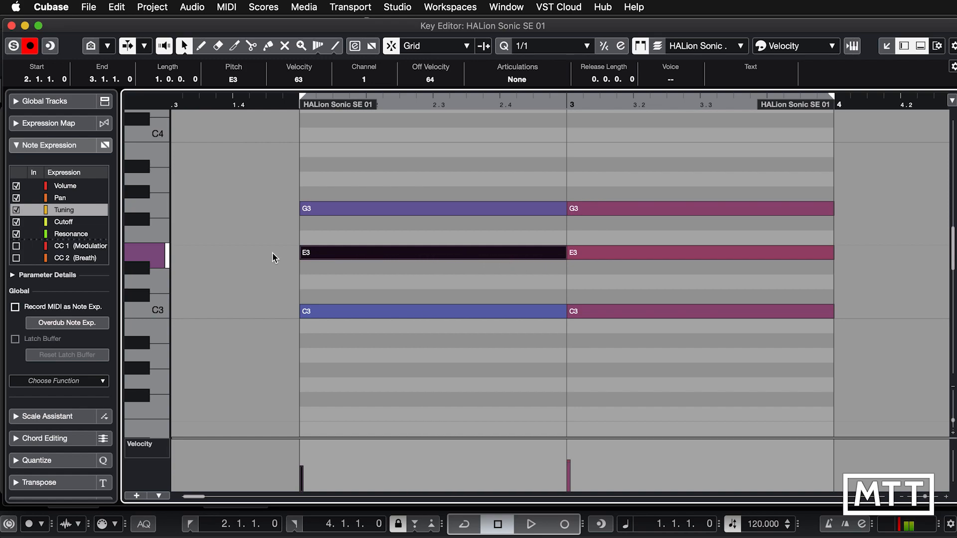
# Choose the Volume parameter and open the note expression editor of the E3 note in bar 2
pyautogui.click(63, 186)
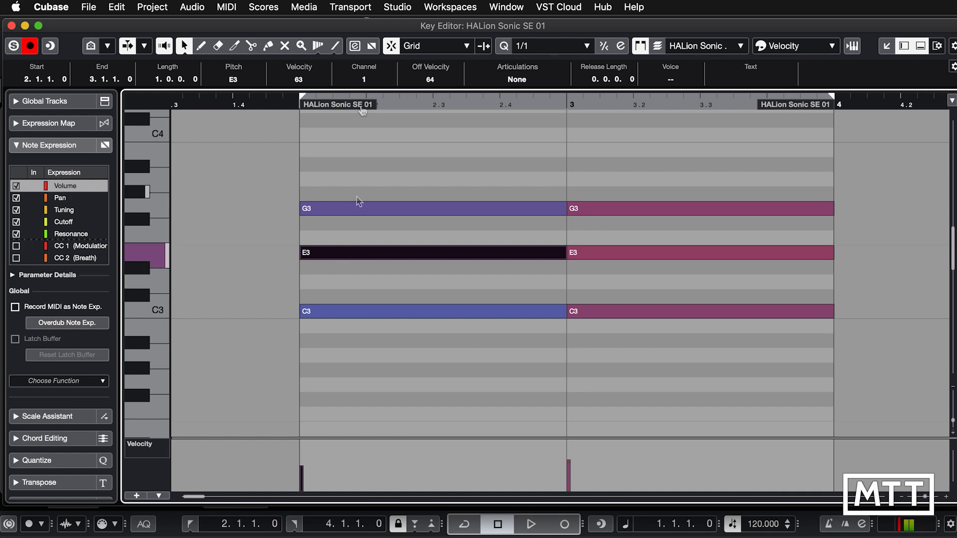
pyautogui.click(355, 46)
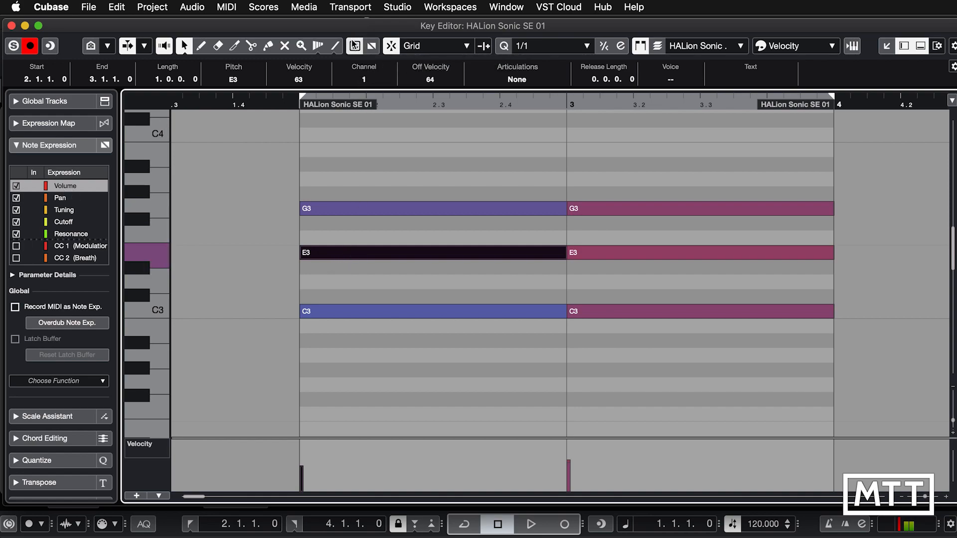
pyautogui.doubleClick(359, 252)
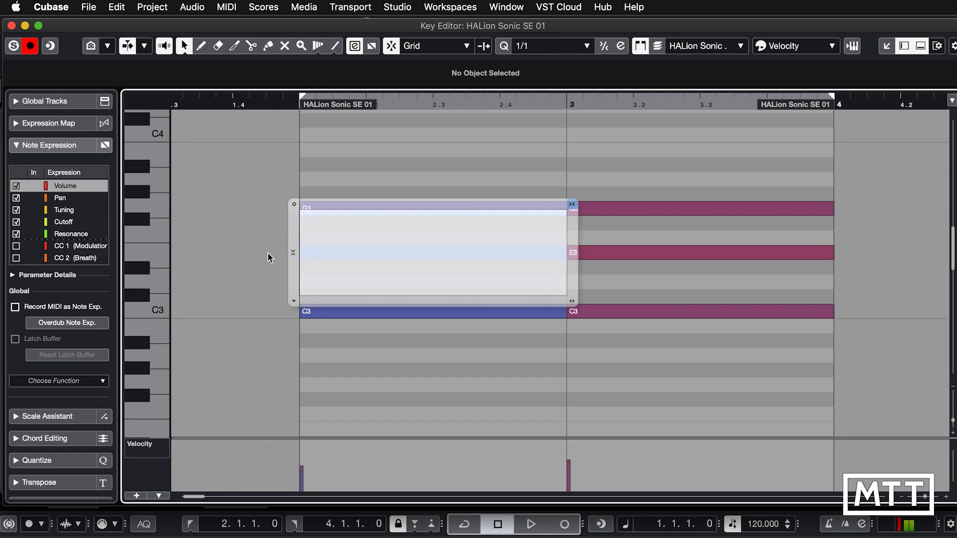
# Enlarge the E3 note's expression editor vertically so its drawing area extends past the G3 and C3 rows
pyautogui.hscroll(2, 305, 357)
pyautogui.hscroll(-4, 305, 356)
pyautogui.hscroll(3, 305, 356)
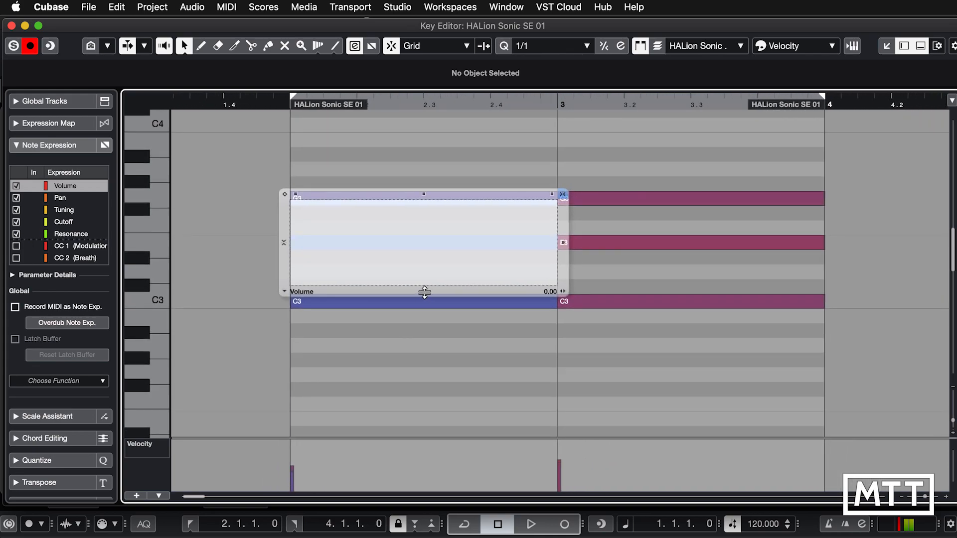
pyautogui.moveTo(425, 293); pyautogui.dragTo(423, 384)
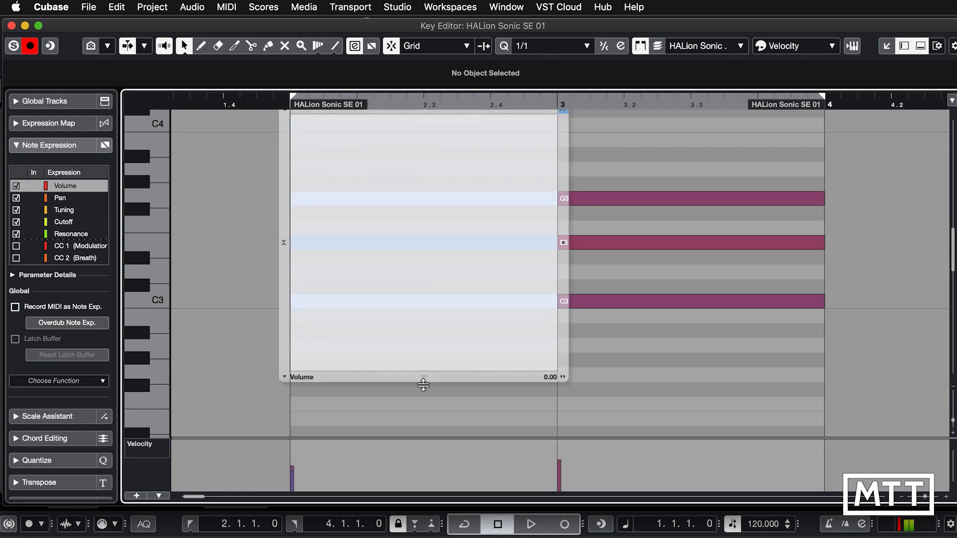
pyautogui.scroll(2, 603, 366)
pyautogui.hscroll(-2, 603, 366)
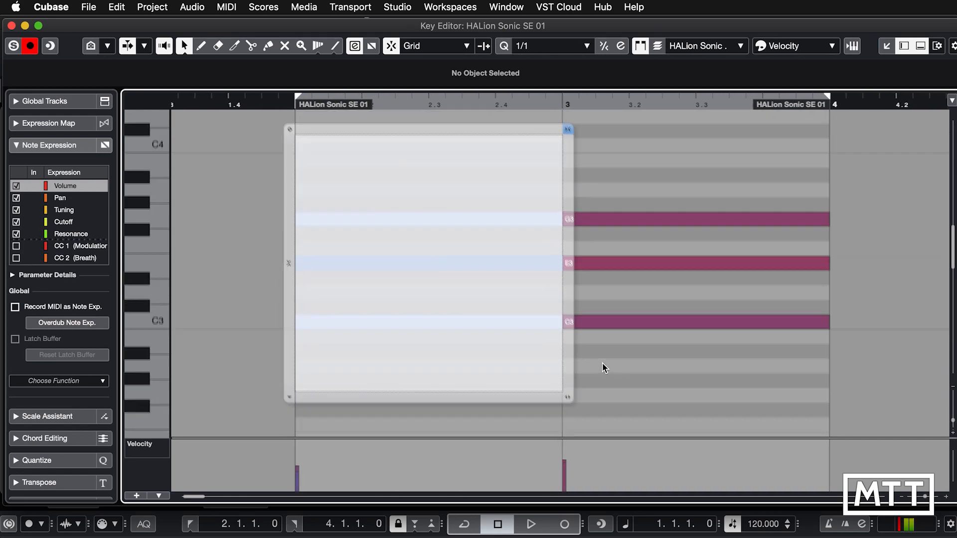
pyautogui.hscroll(-1, 602, 363)
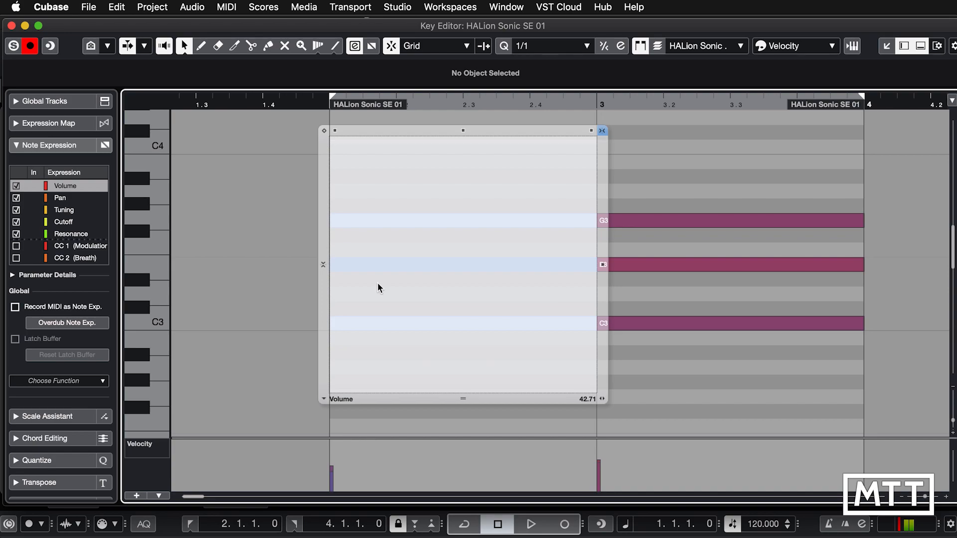
# Draw a Volume curve for the E3 note, rising from zero at its start to near maximum at its end
pyautogui.rightClick(643, 206)
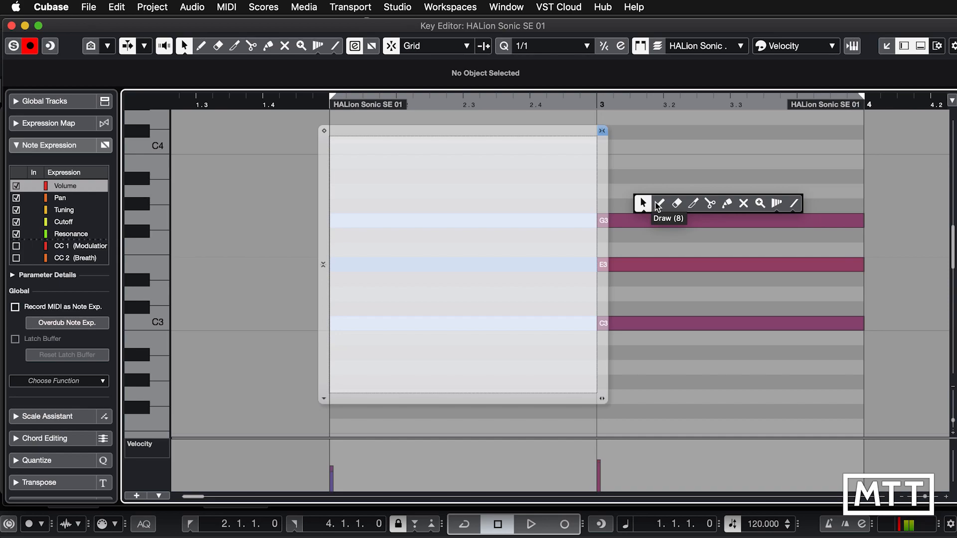
pyautogui.click(660, 206)
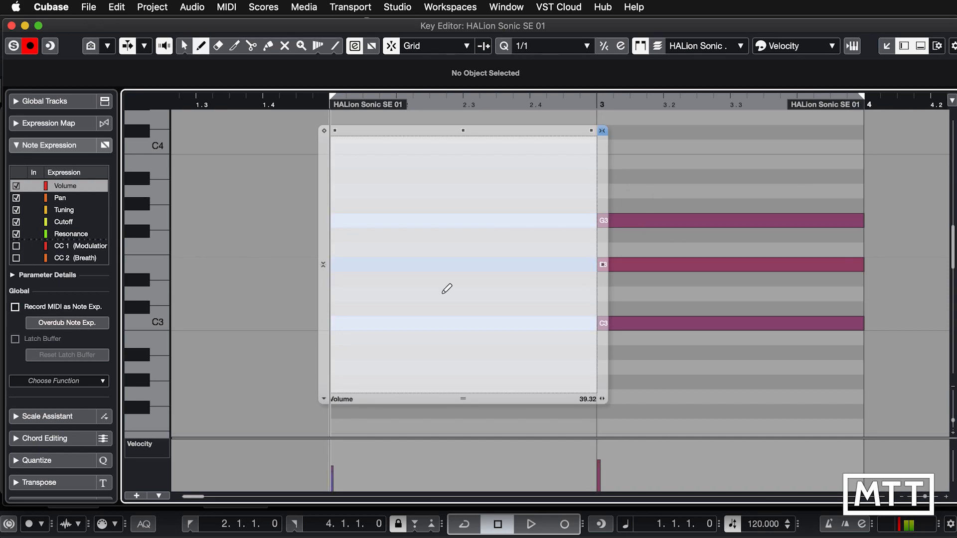
pyautogui.click(336, 326)
pyautogui.moveTo(368, 307)
pyautogui.mouseDown()
pyautogui.moveTo(498, 223)
pyautogui.moveTo(428, 298)
pyautogui.moveTo(396, 319)
pyautogui.moveTo(383, 314)
pyautogui.moveTo(427, 284)
pyautogui.moveTo(475, 226)
pyautogui.moveTo(532, 241)
pyautogui.moveTo(571, 185)
pyautogui.mouseUp()
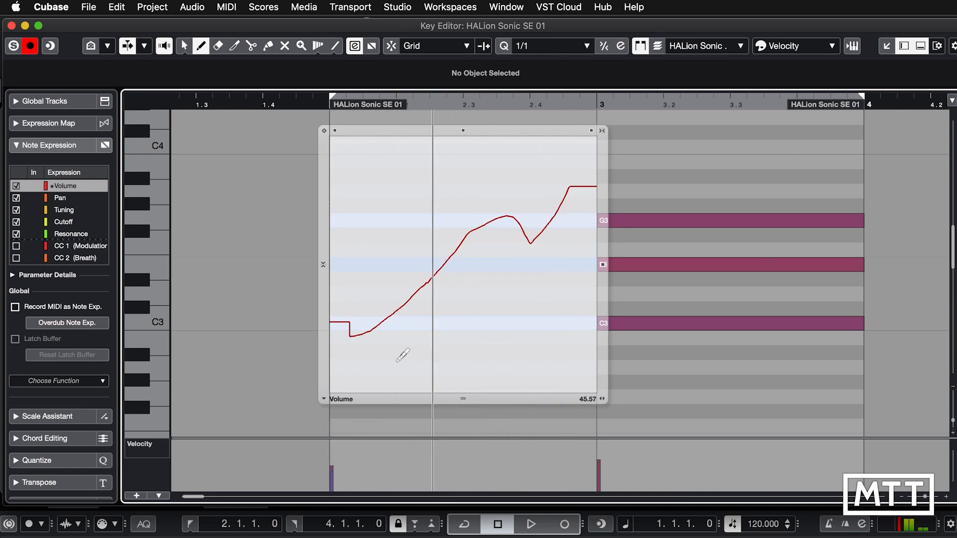
pyautogui.moveTo(333, 387)
pyautogui.mouseDown()
pyautogui.moveTo(410, 341)
pyautogui.moveTo(523, 243)
pyautogui.moveTo(602, 143)
pyautogui.mouseUp()
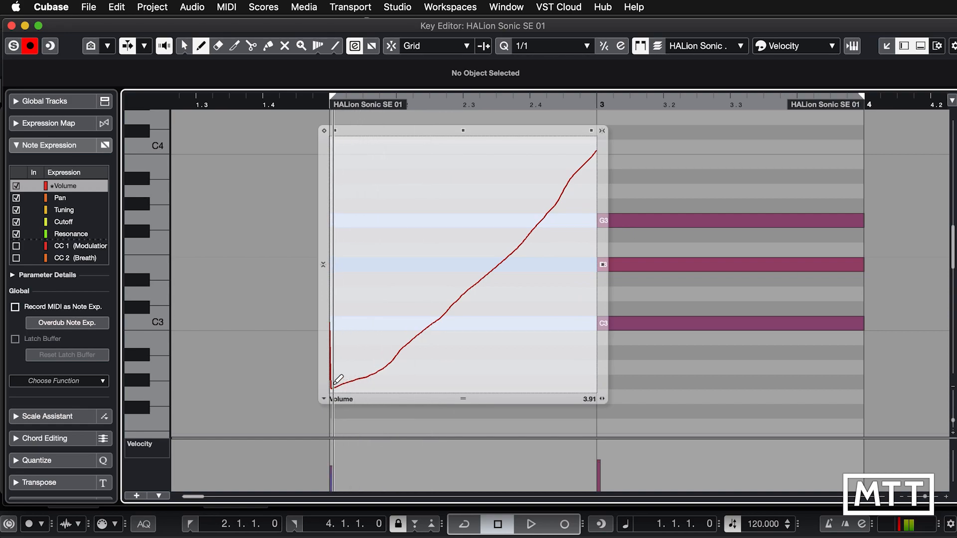
pyautogui.moveTo(337, 383); pyautogui.dragTo(334, 391)
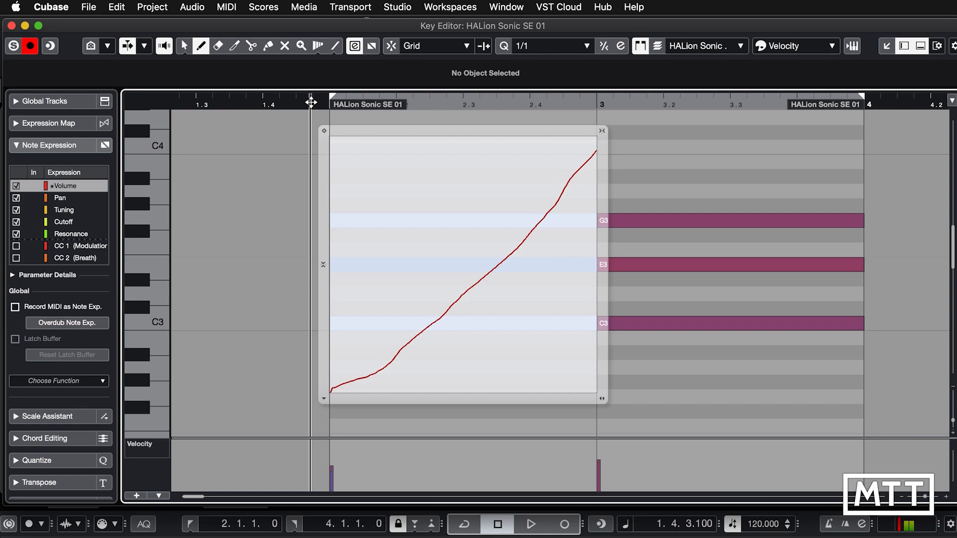
# Play bar 2 to hear the drawn volume curve and close the E3 note's expression editor
pyautogui.press('space')
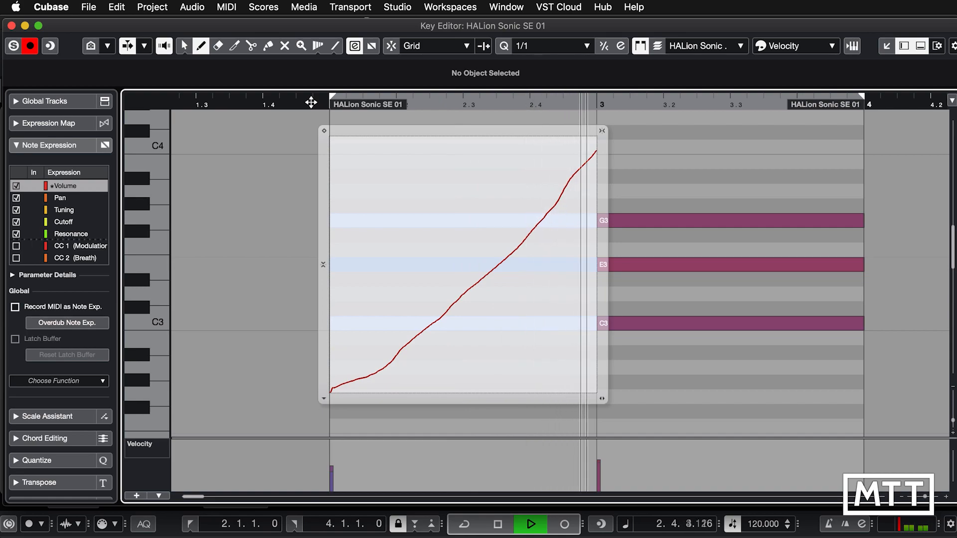
pyautogui.press('space')
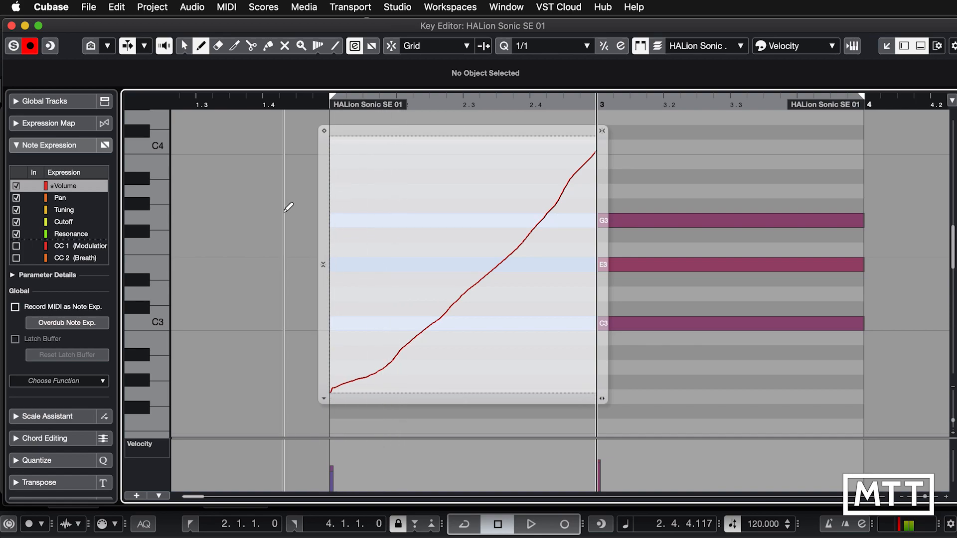
pyautogui.rightClick(284, 216)
pyautogui.click(284, 214)
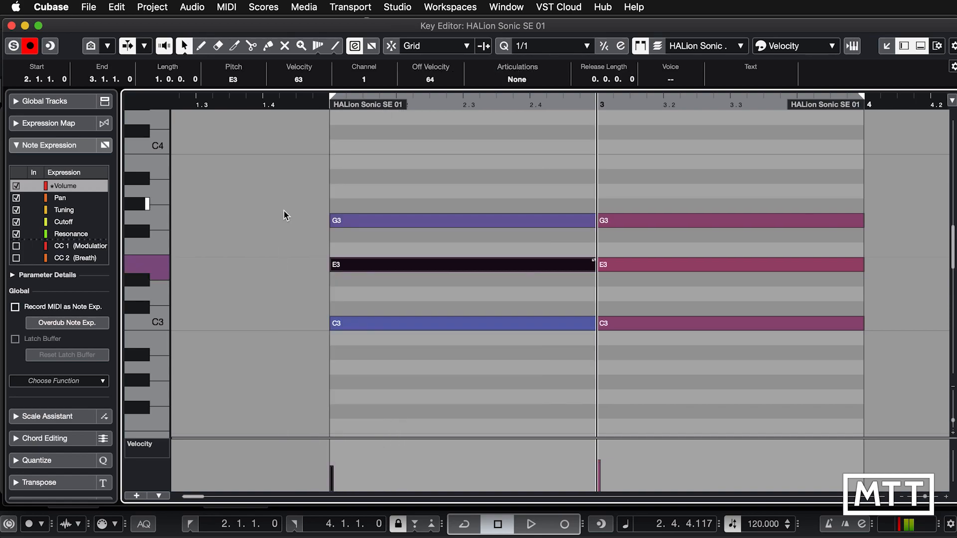
# Draw a Pan curve for the C3 note in bar 2, sweeping from near the negative extreme up to 100 at its end
pyautogui.doubleClick(424, 322)
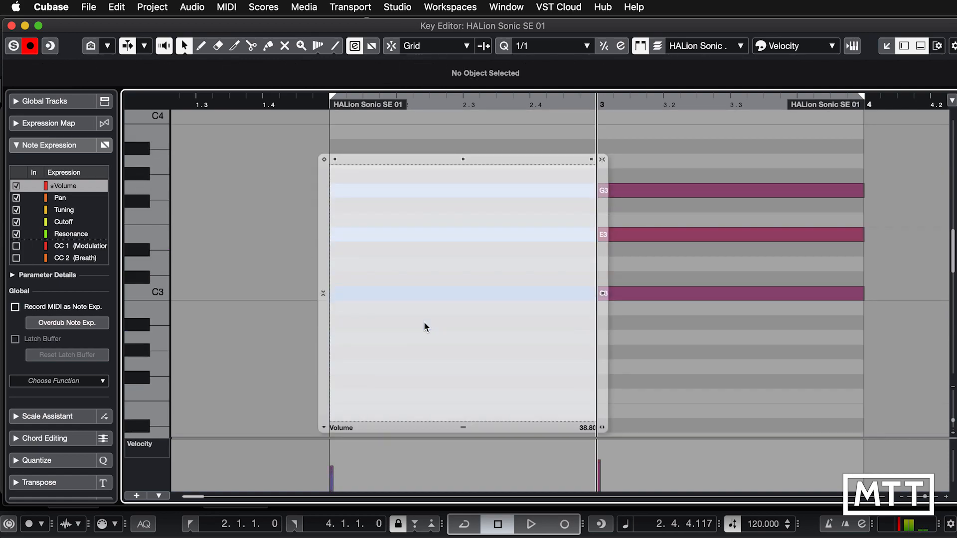
pyautogui.click(68, 199)
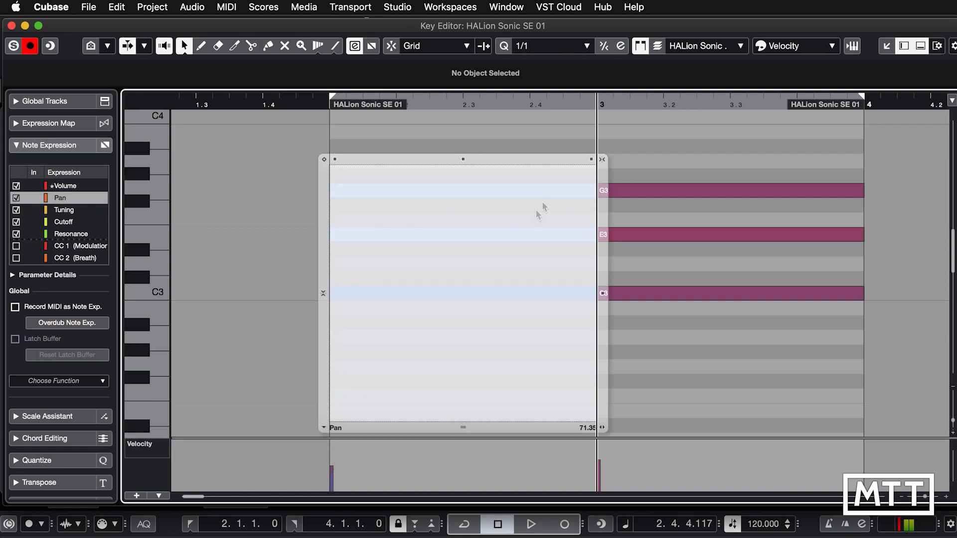
pyautogui.rightClick(354, 355)
pyautogui.click(373, 354)
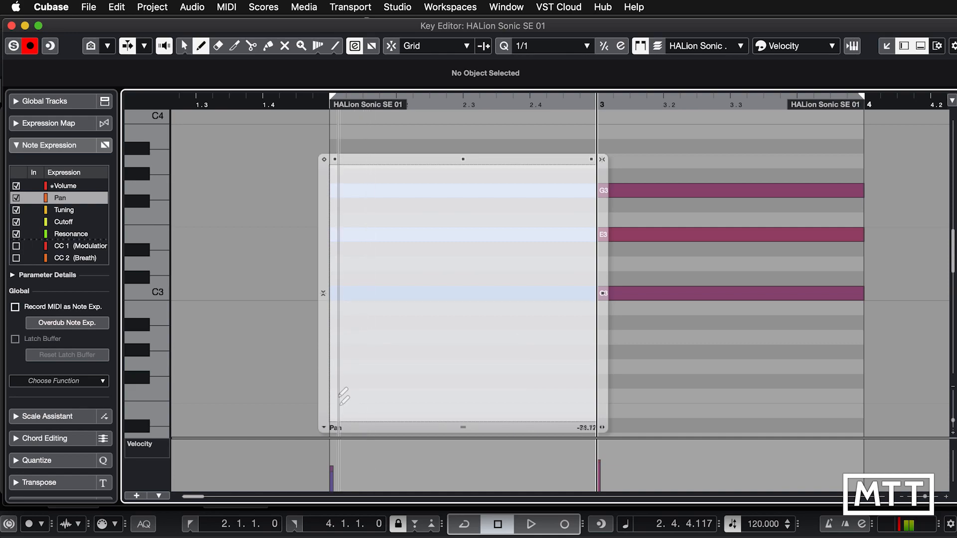
pyautogui.moveTo(335, 418)
pyautogui.mouseDown()
pyautogui.moveTo(387, 381)
pyautogui.moveTo(526, 224)
pyautogui.moveTo(598, 163)
pyautogui.mouseUp()
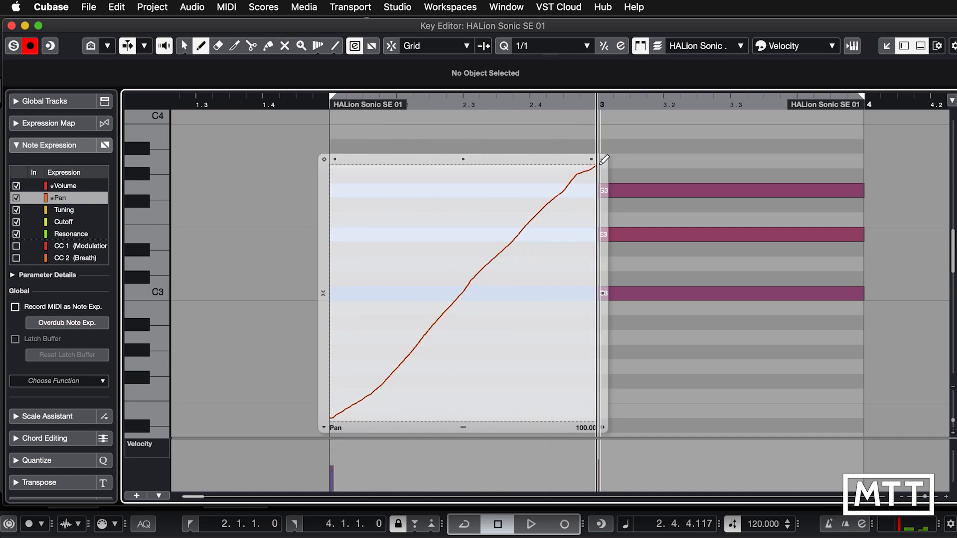
pyautogui.rightClick(282, 268)
pyautogui.click(282, 269)
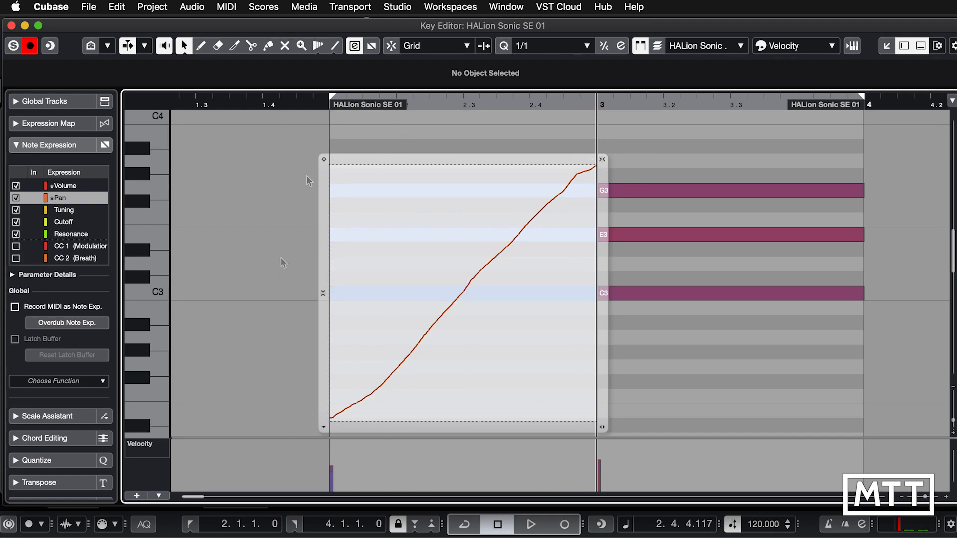
pyautogui.click(323, 102)
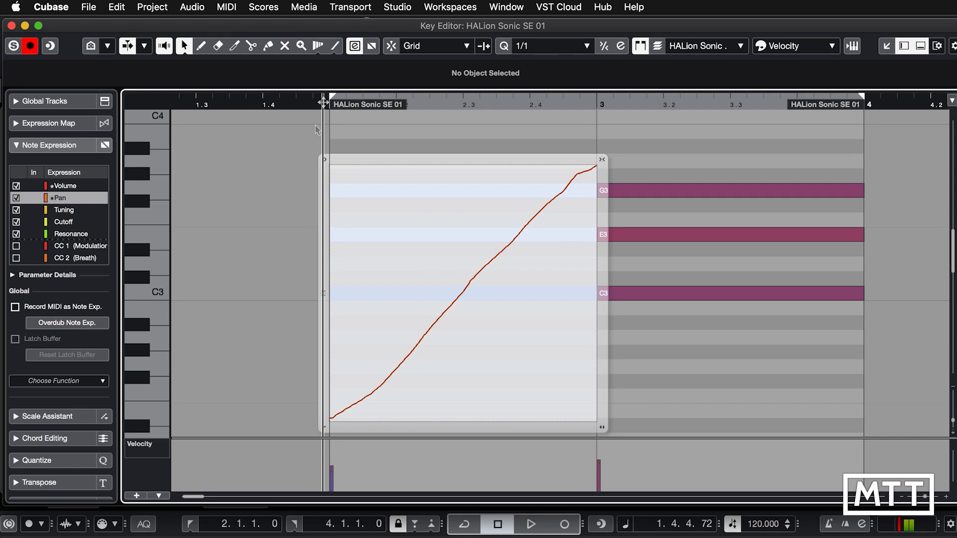
pyautogui.click(299, 150)
# Mute the G3 and E3 notes in bar 2 and play the C3 note on its own
pyautogui.rightClick(307, 256)
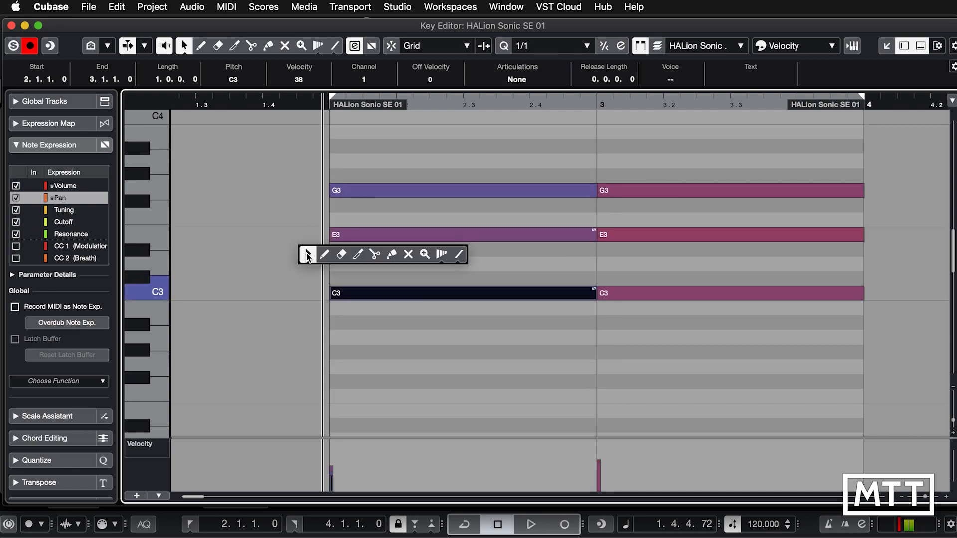
pyautogui.click(407, 254)
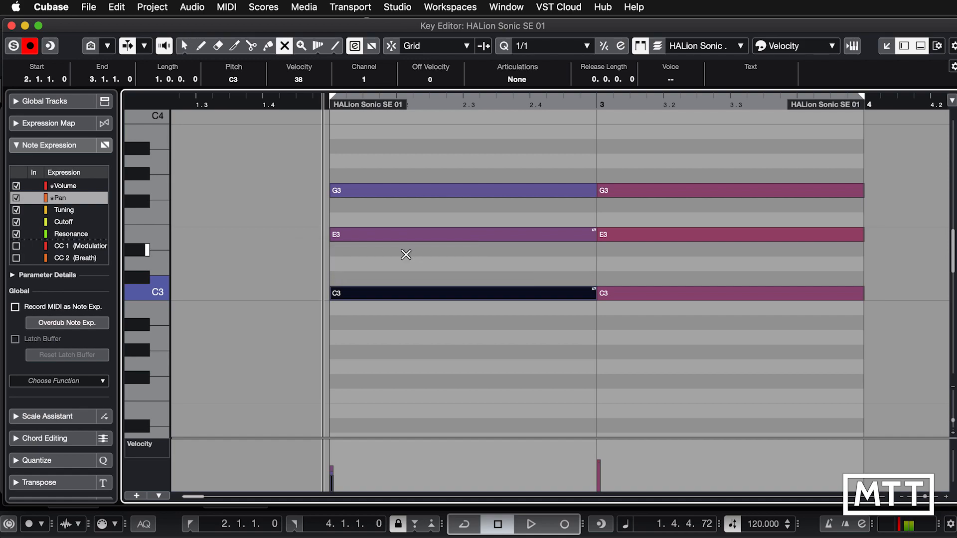
pyautogui.moveTo(375, 173); pyautogui.dragTo(409, 248)
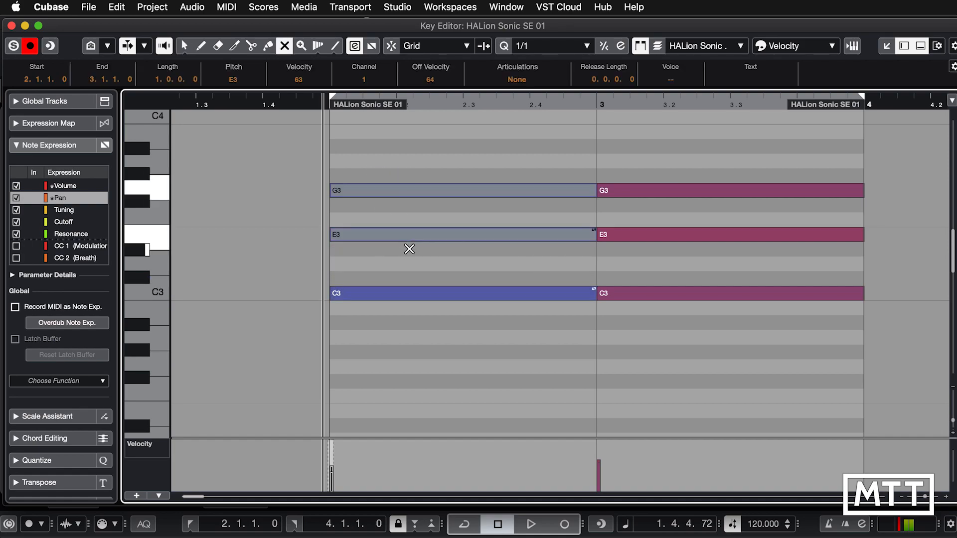
pyautogui.press('1')
pyautogui.click(268, 238)
pyautogui.press('space')
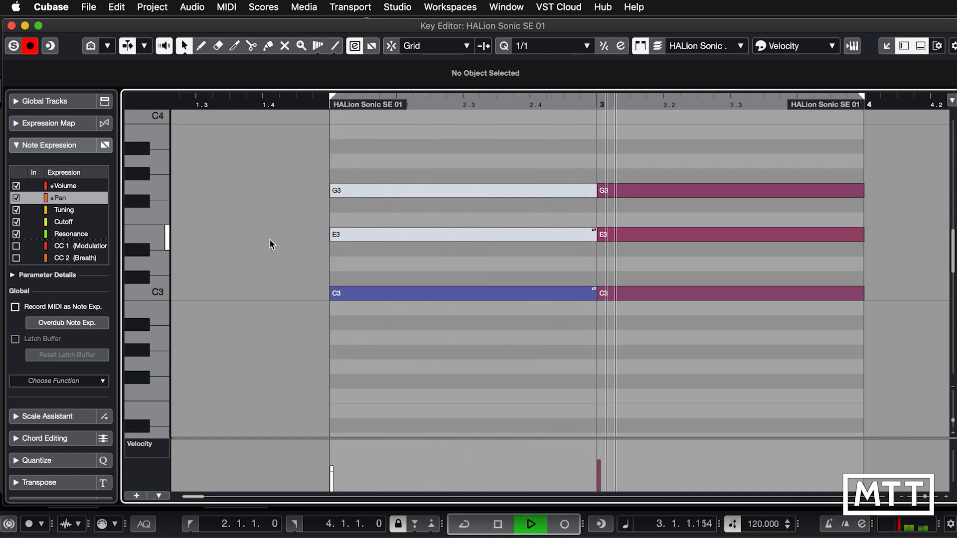
pyautogui.press('space')
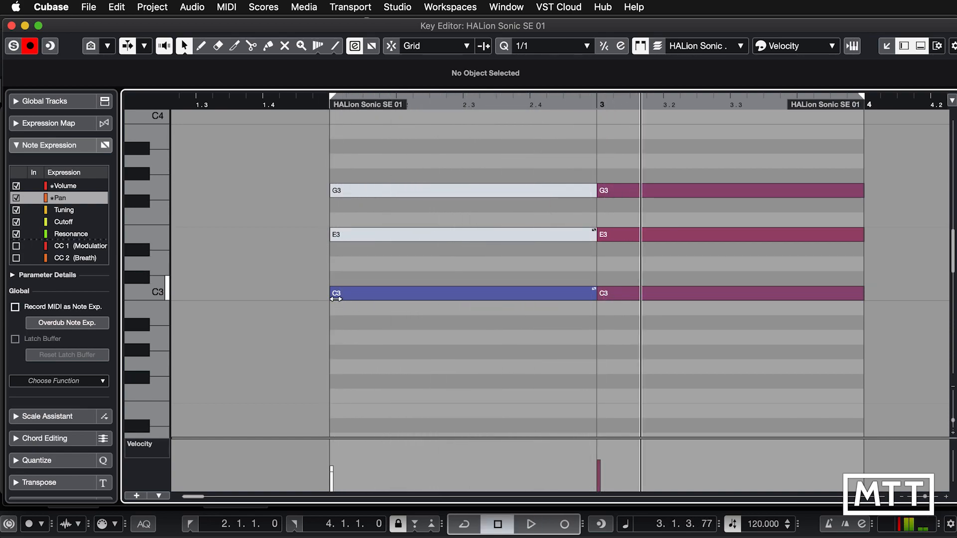
# Set the velocity of the C3 note in bar 2 to 106 and mute all three notes in bar 3
pyautogui.click(441, 298)
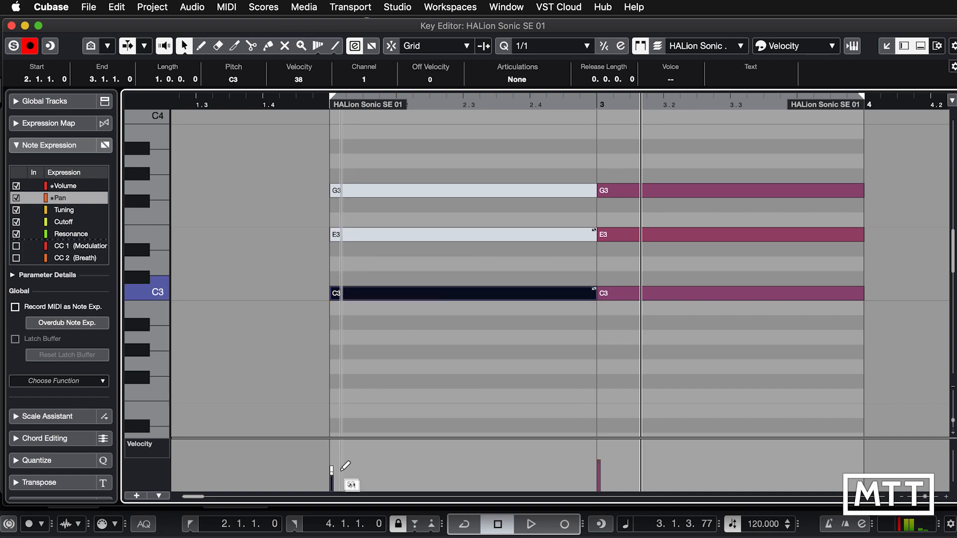
pyautogui.moveTo(345, 447); pyautogui.dragTo(343, 439)
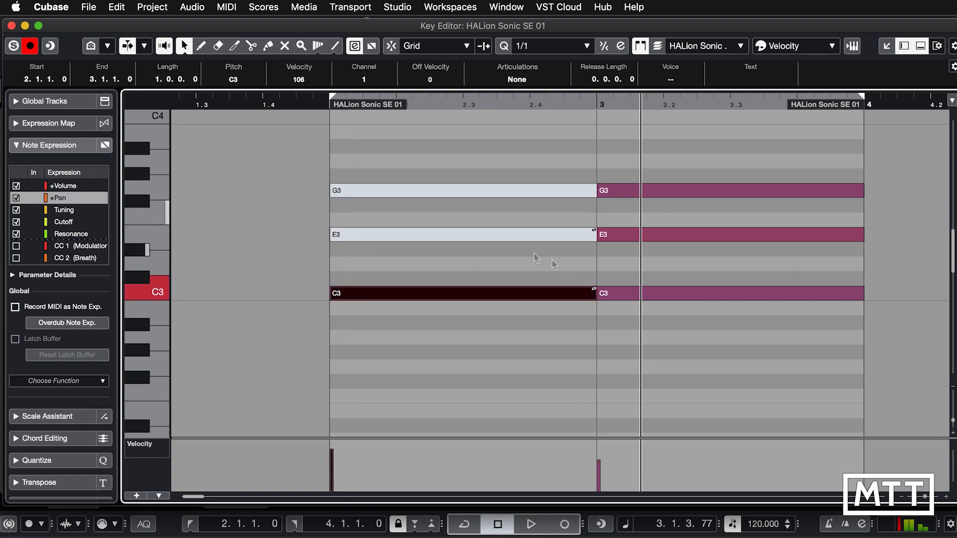
pyautogui.rightClick(654, 280)
pyautogui.click(756, 282)
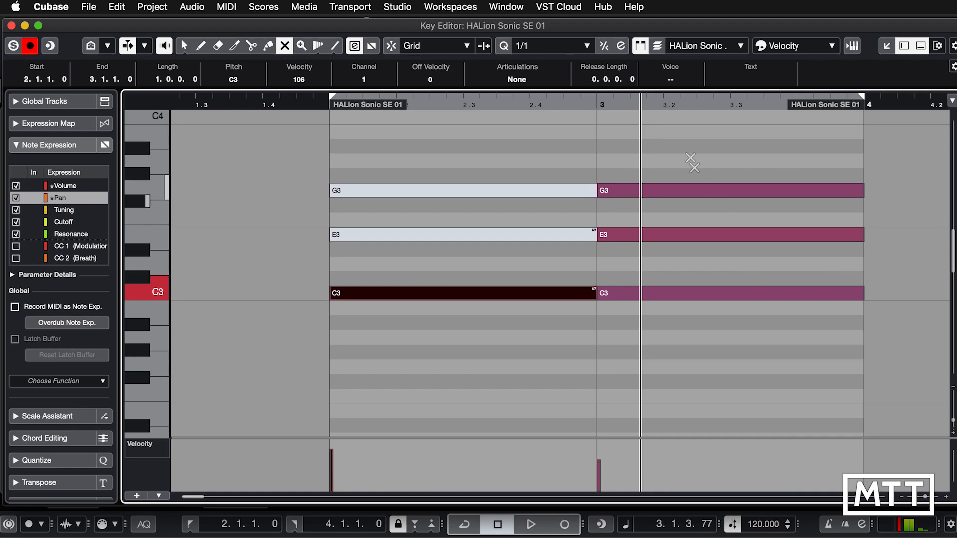
pyautogui.moveTo(679, 168); pyautogui.dragTo(702, 318)
pyautogui.press('1')
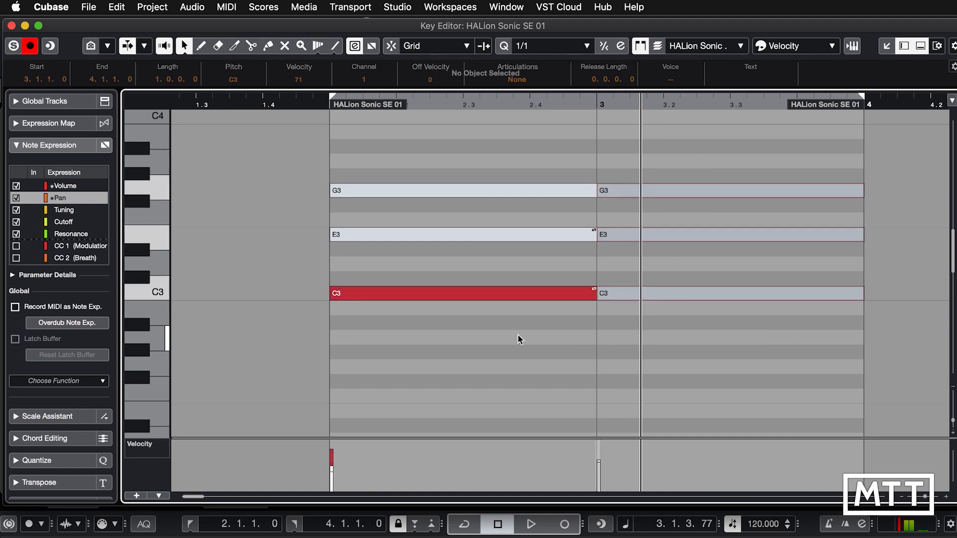
pyautogui.click(310, 102)
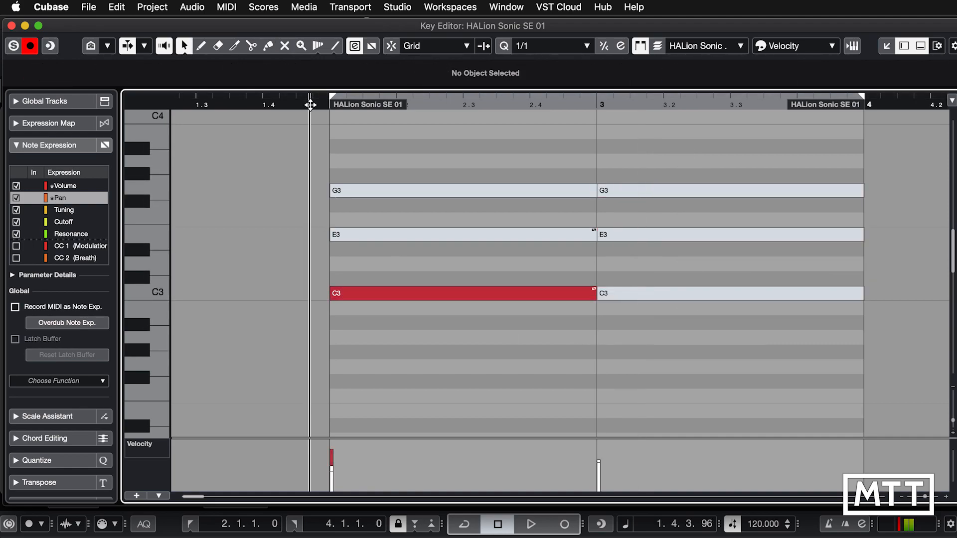
# Play the C3 note in bar 2 on its own and unmute the E3 and G3 notes above it
pyautogui.press('space')
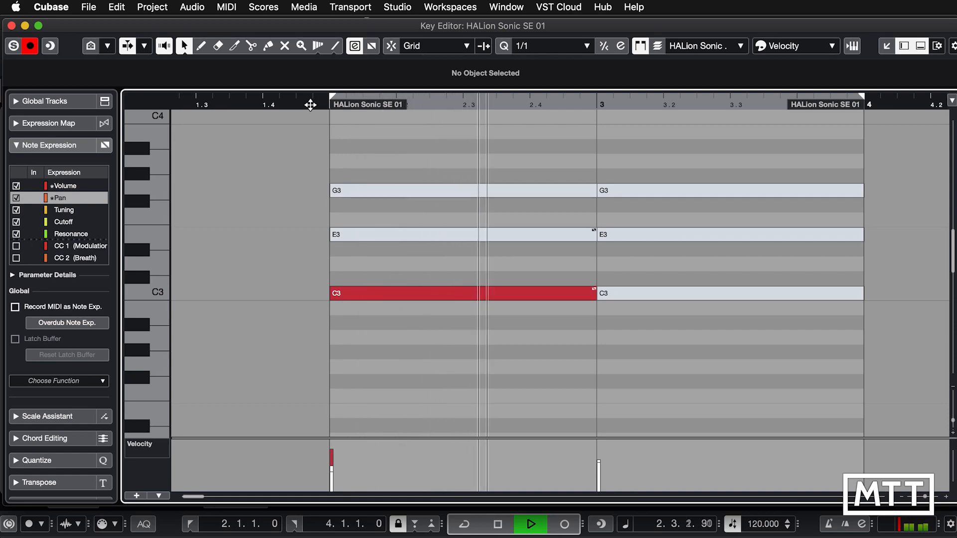
pyautogui.press('space')
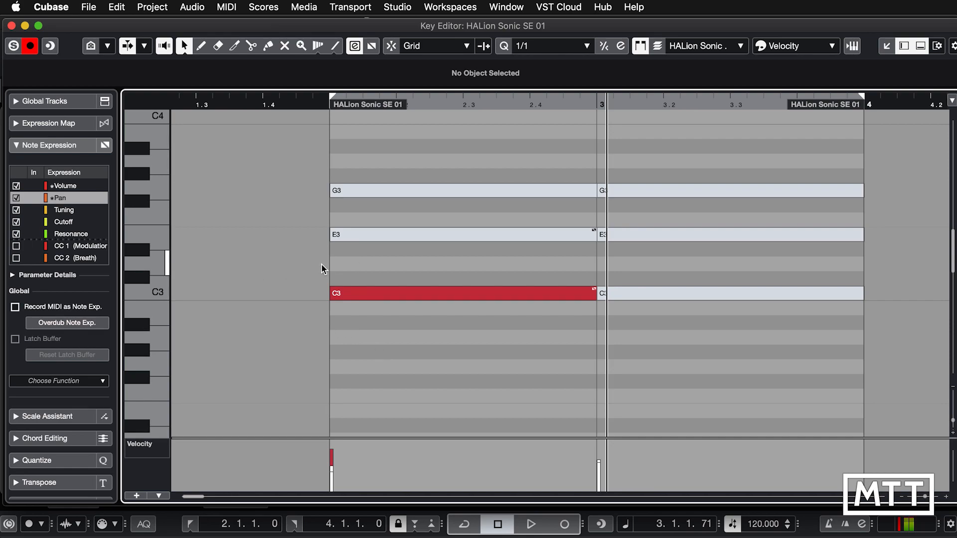
pyautogui.rightClick(340, 268)
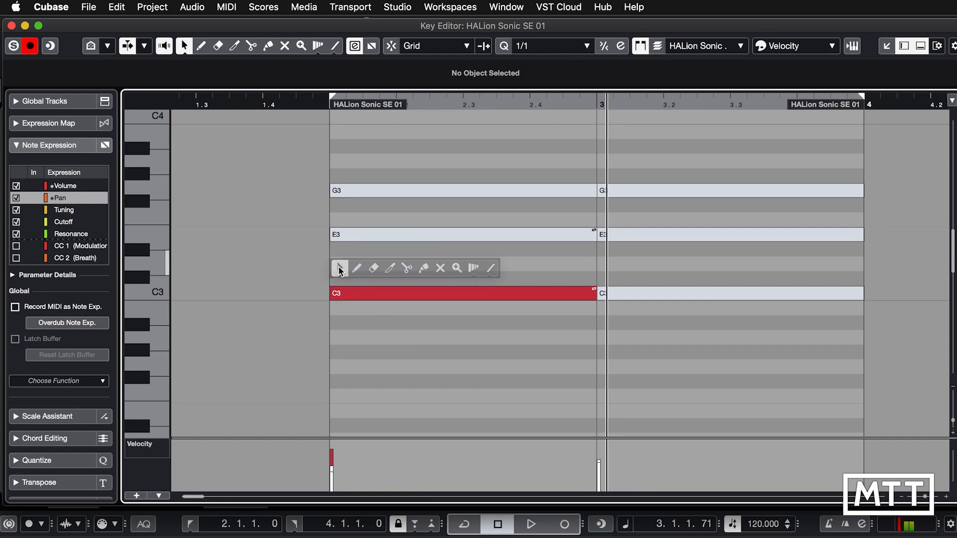
pyautogui.click(440, 268)
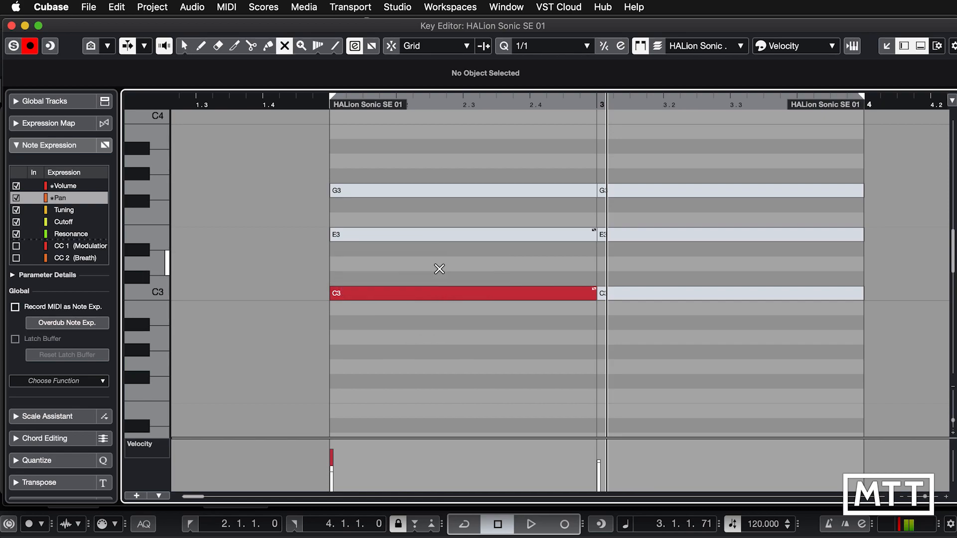
pyautogui.click(426, 235)
pyautogui.click(410, 194)
pyautogui.press('1')
pyautogui.click(317, 270)
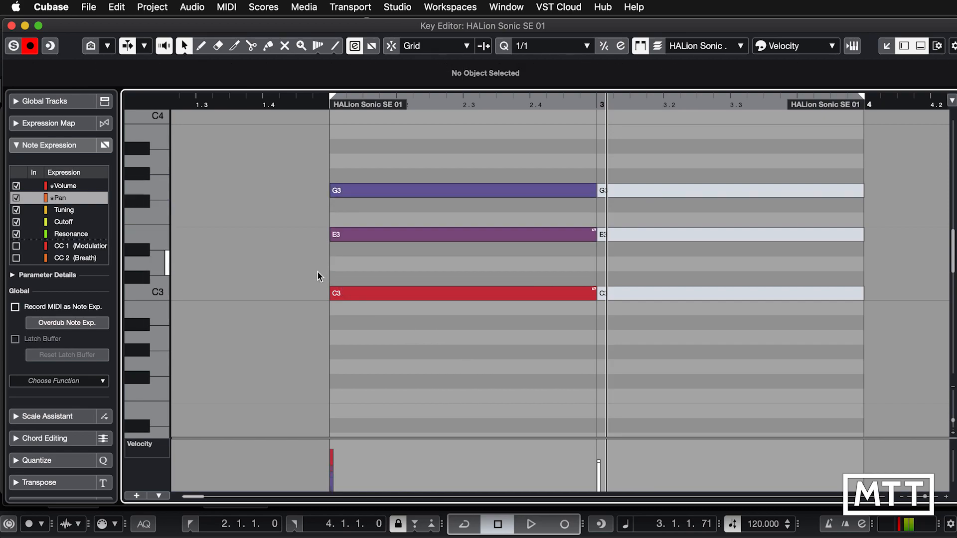
# Set the velocity of the E3 note in bar 2 to 102
pyautogui.click(376, 297)
pyautogui.click(375, 236)
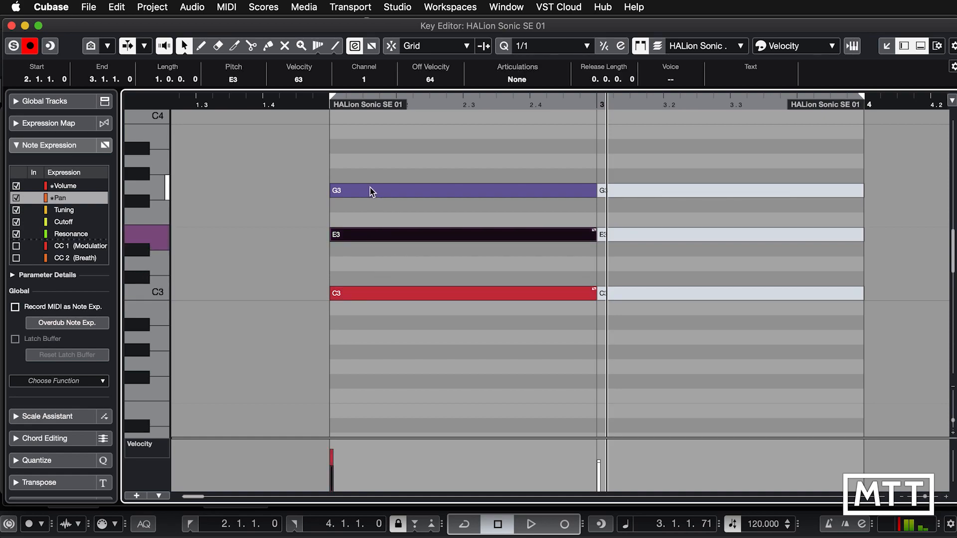
pyautogui.click(369, 189)
pyautogui.click(367, 237)
pyautogui.moveTo(341, 479); pyautogui.dragTo(344, 460)
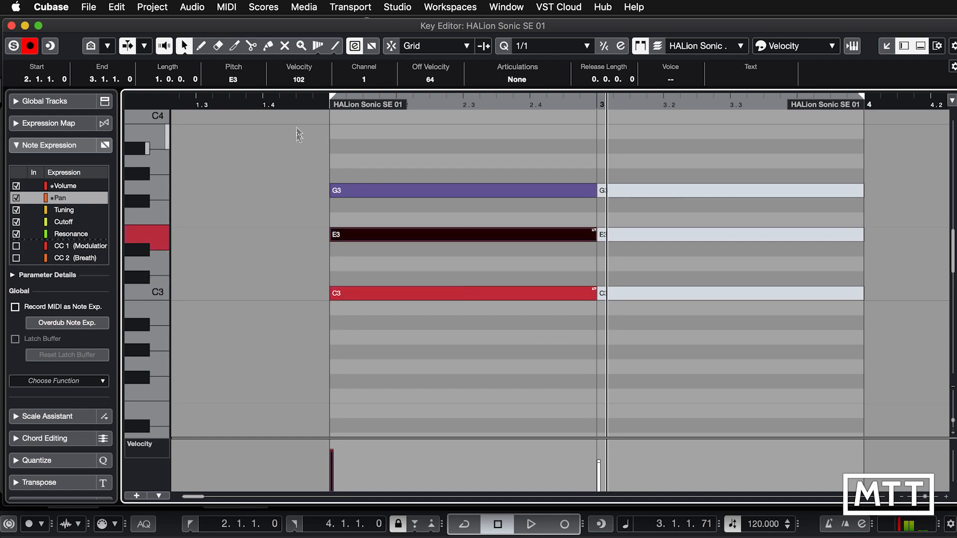
# Play bar 2 from just before its start to hear all three chord notes together
pyautogui.click(297, 102)
pyautogui.press('space')
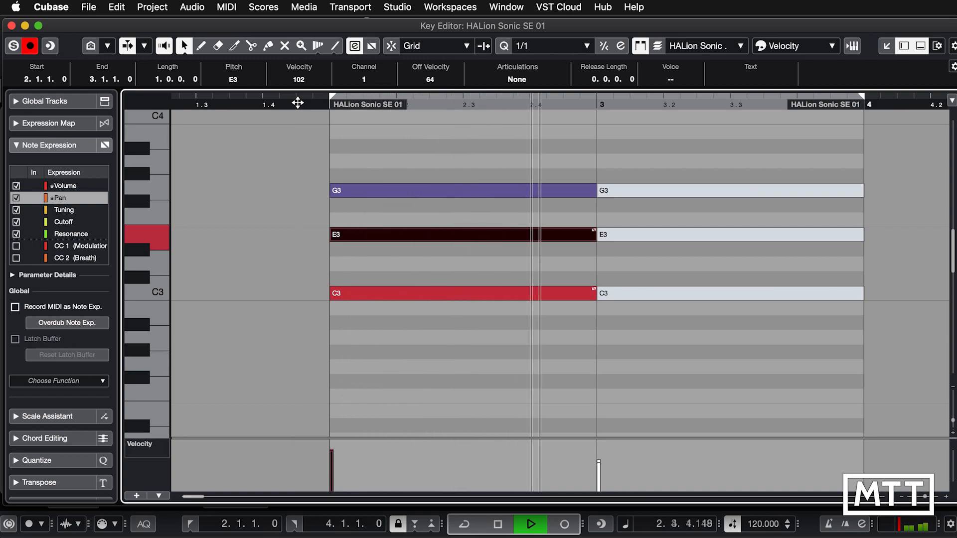
pyautogui.press('space')
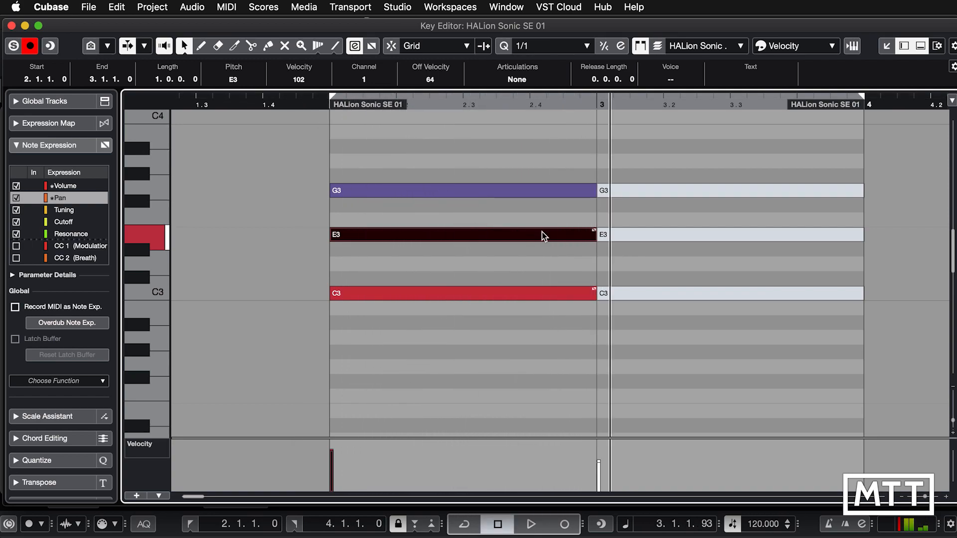
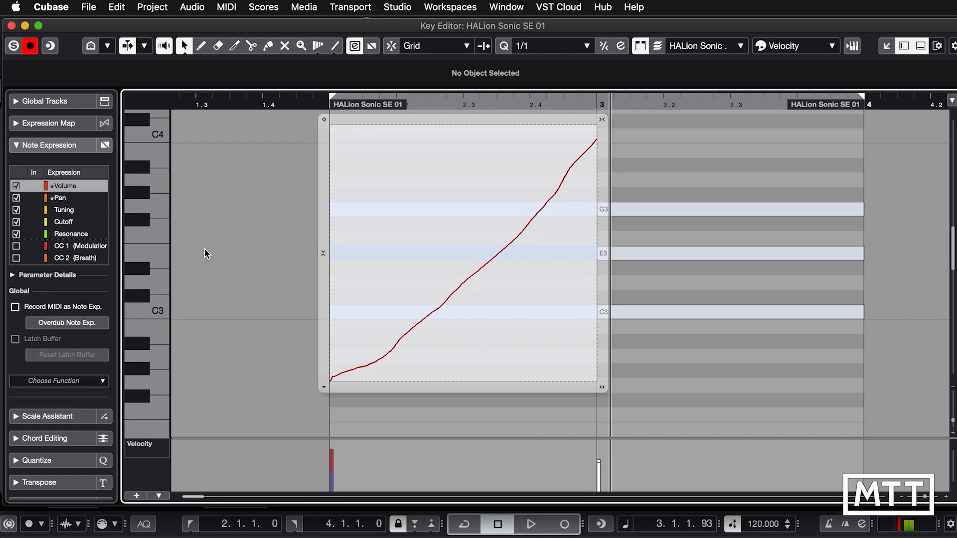
# Draw a Cutoff curve for the E3 note in bar 2, rising from about 55 to nearly 100, and close its expression editor
pyautogui.click(68, 222)
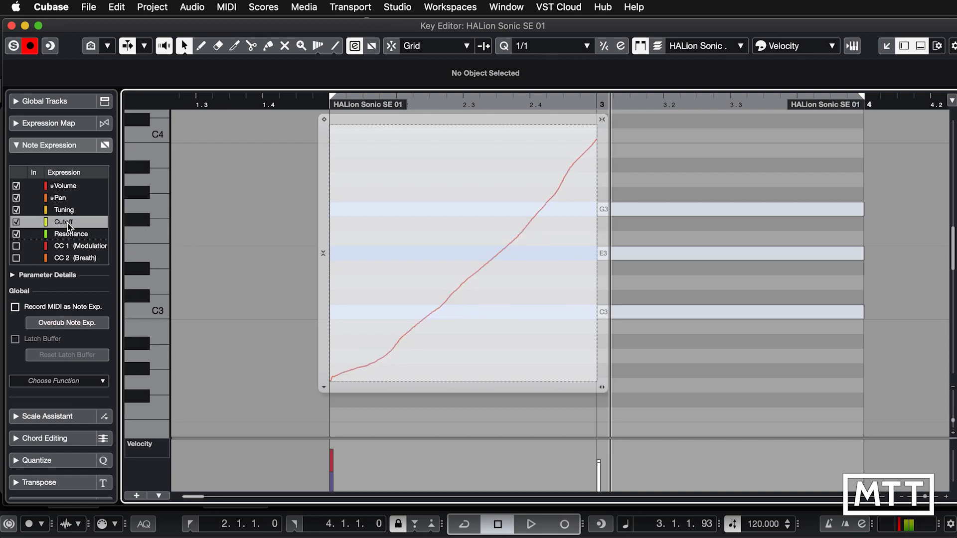
pyautogui.rightClick(359, 312)
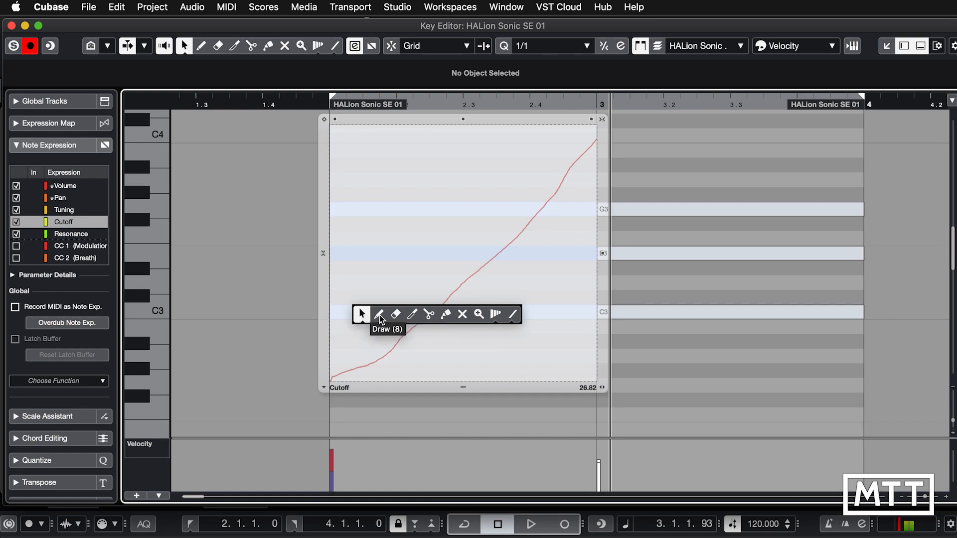
pyautogui.click(371, 315)
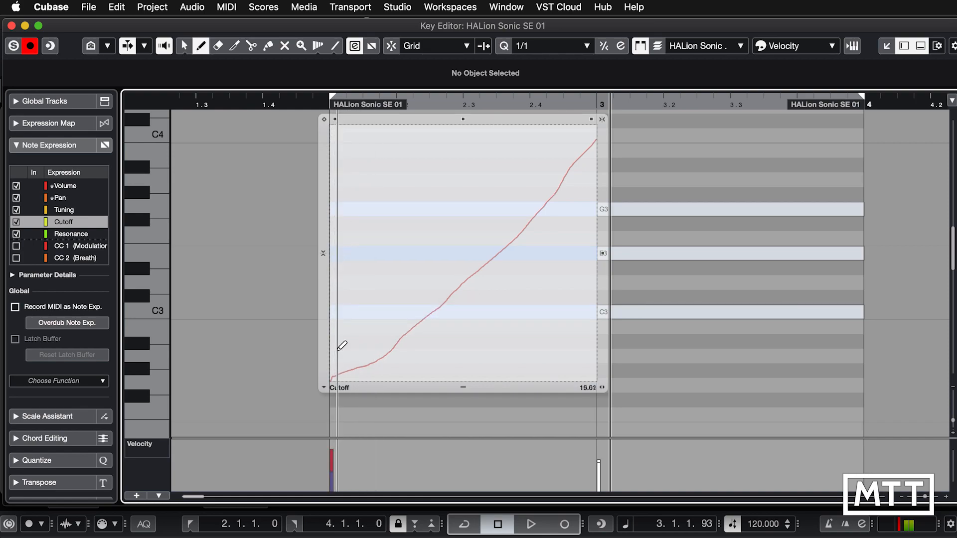
pyautogui.moveTo(333, 240)
pyautogui.mouseDown()
pyautogui.moveTo(385, 235)
pyautogui.moveTo(496, 194)
pyautogui.moveTo(596, 128)
pyautogui.mouseUp()
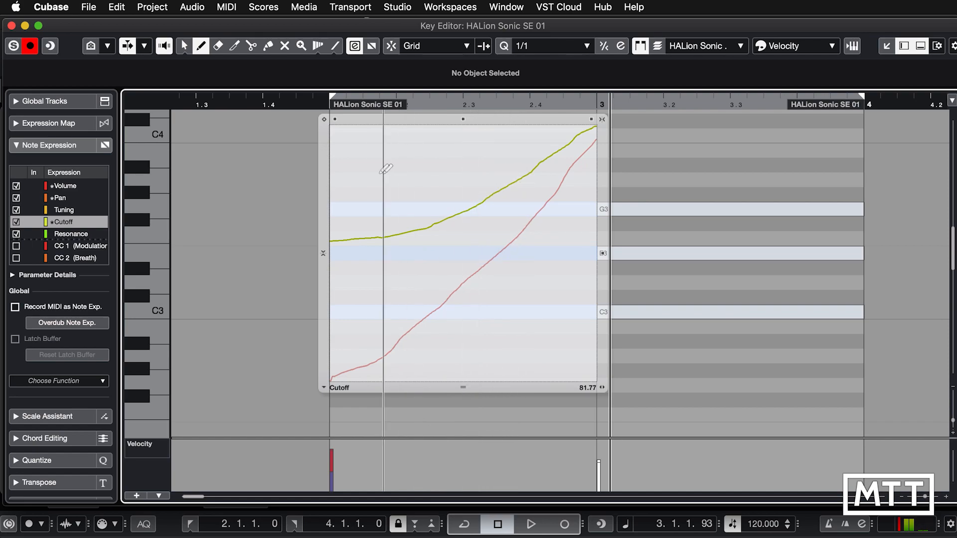
pyautogui.rightClick(281, 183)
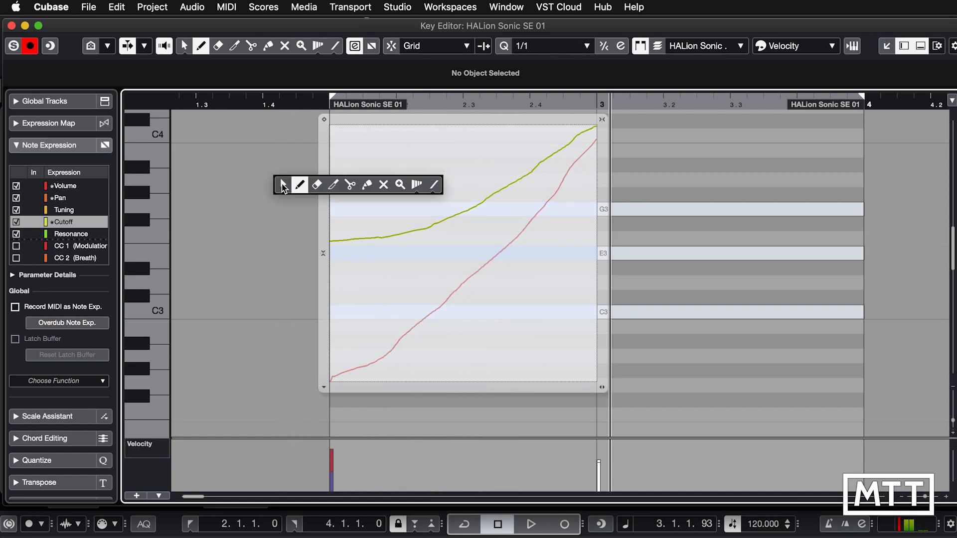
pyautogui.click(281, 184)
pyautogui.click(281, 183)
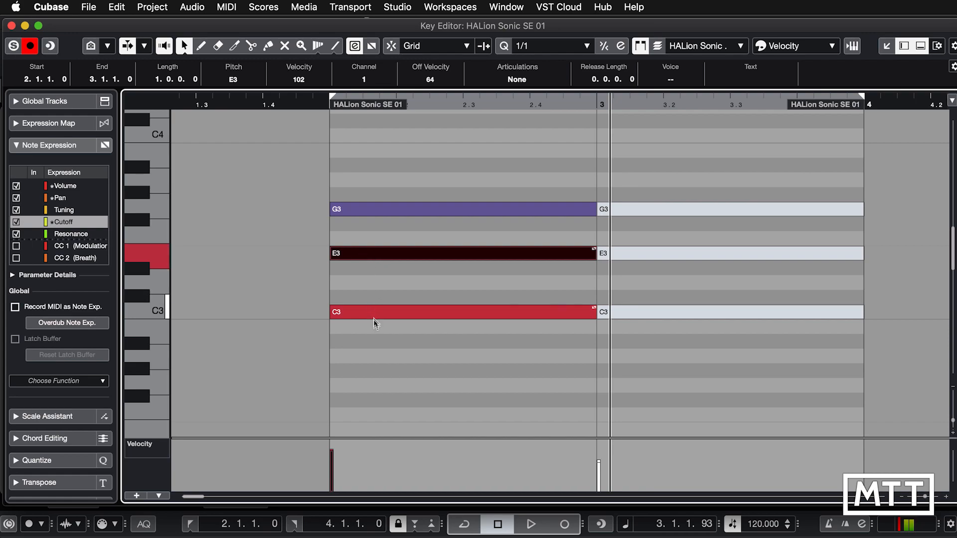
# Select the C3 note in bar 2 and reopen the expression editor of the E3 note above it
pyautogui.click(374, 335)
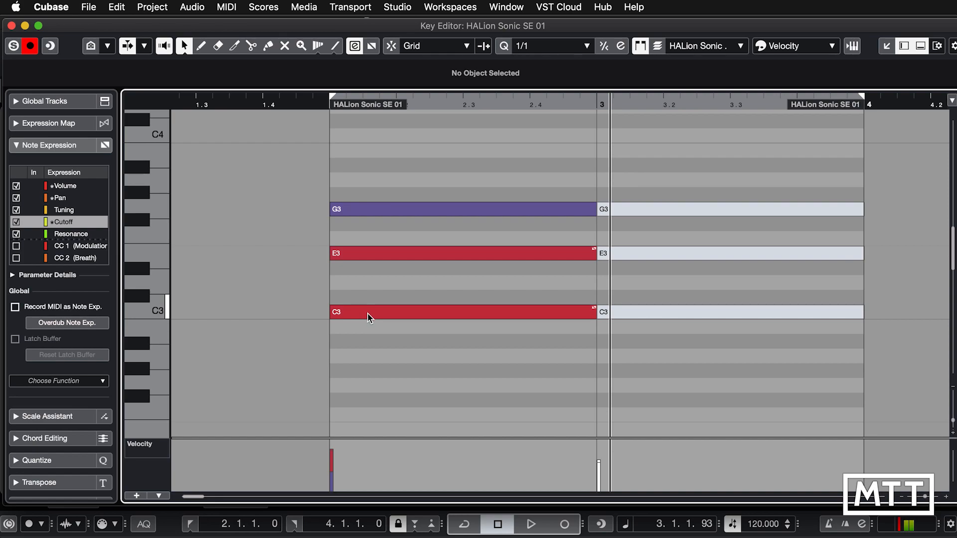
pyautogui.click(369, 314)
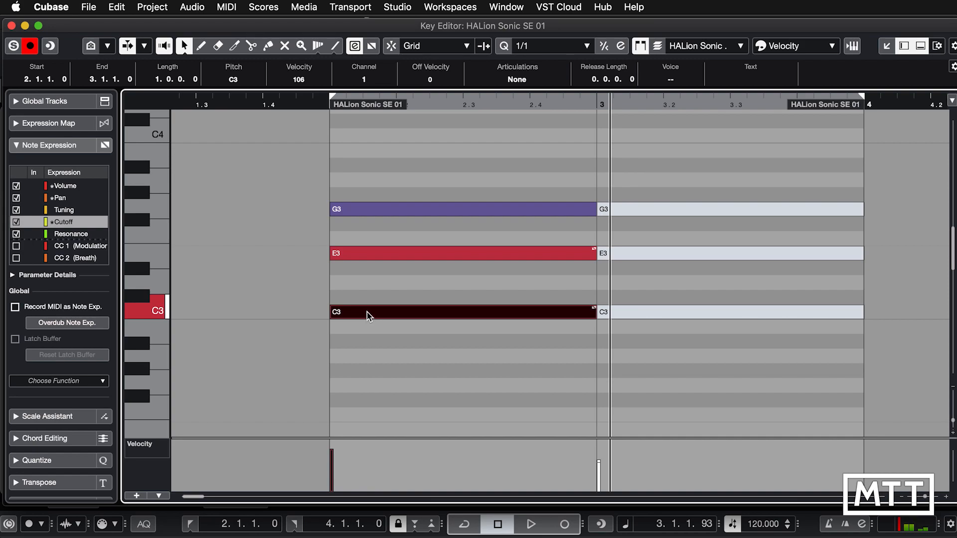
pyautogui.doubleClick(390, 250)
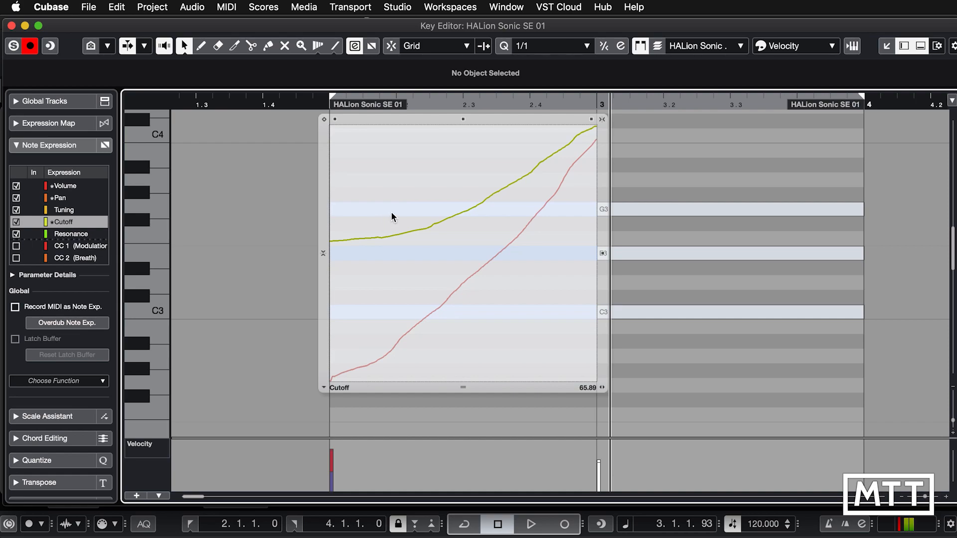
# Tilt the whole Cutoff curve slightly at its start and end, and scale it down a little vertically
pyautogui.press('super+a')
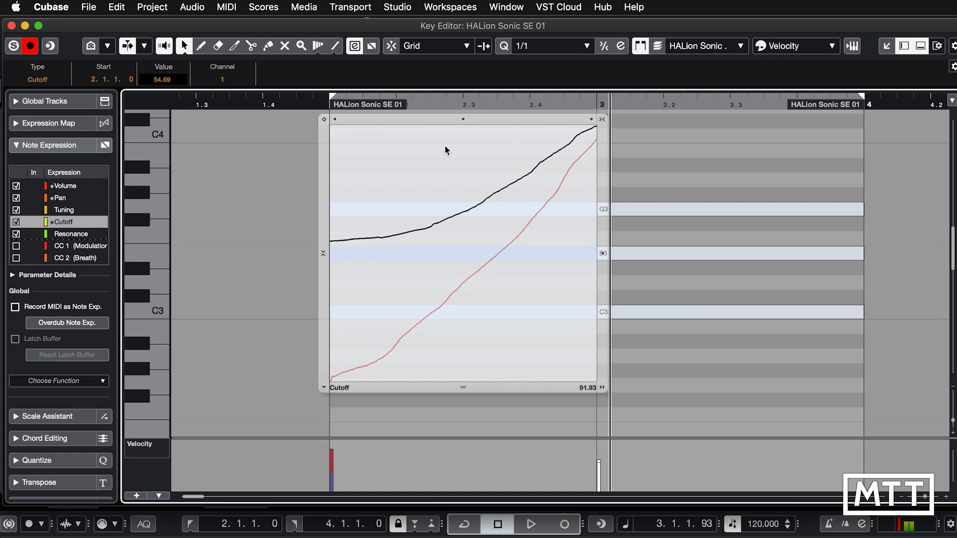
pyautogui.moveTo(331, 124)
pyautogui.mouseDown()
pyautogui.moveTo(332, 172)
pyautogui.moveTo(334, 126)
pyautogui.mouseUp()
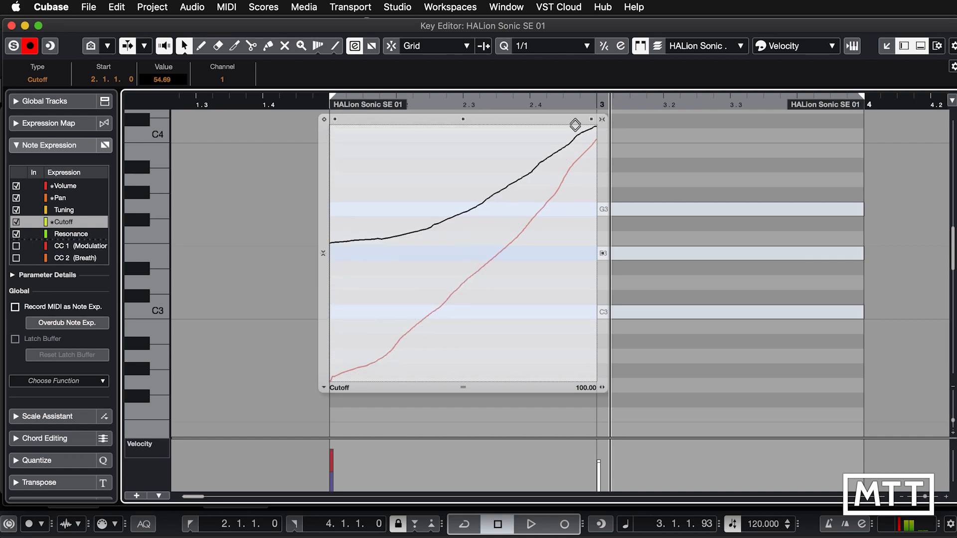
pyautogui.moveTo(591, 119)
pyautogui.mouseDown()
pyautogui.moveTo(589, 177)
pyautogui.moveTo(585, 119)
pyautogui.mouseUp()
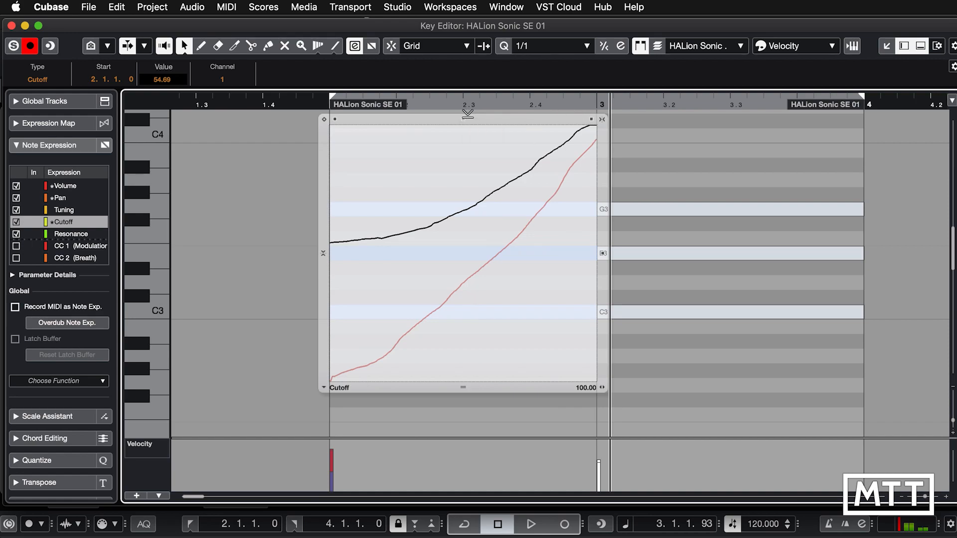
pyautogui.moveTo(467, 113)
pyautogui.mouseDown()
pyautogui.moveTo(465, 152)
pyautogui.moveTo(466, 114)
pyautogui.mouseUp()
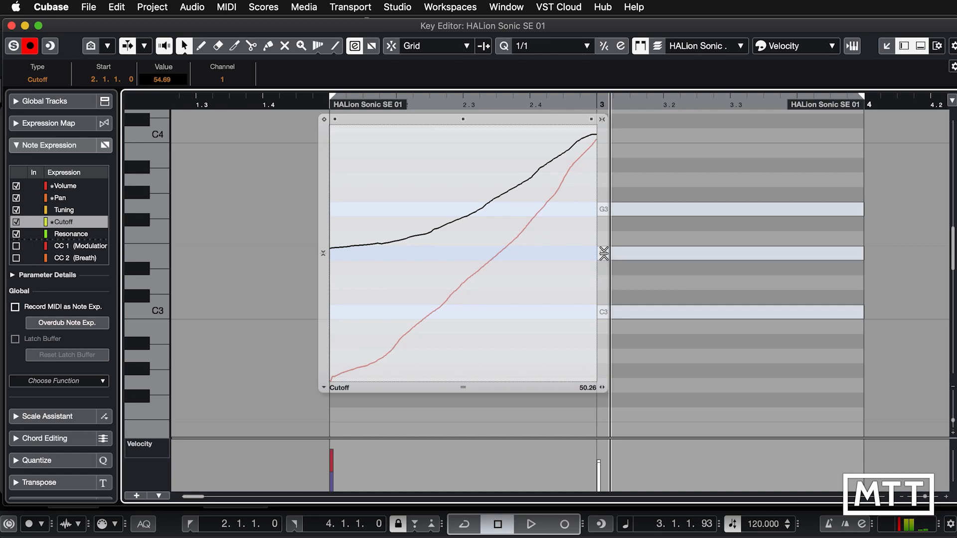
pyautogui.moveTo(603, 254)
pyautogui.mouseDown()
pyautogui.moveTo(600, 341)
pyautogui.moveTo(602, 255)
pyautogui.mouseUp()
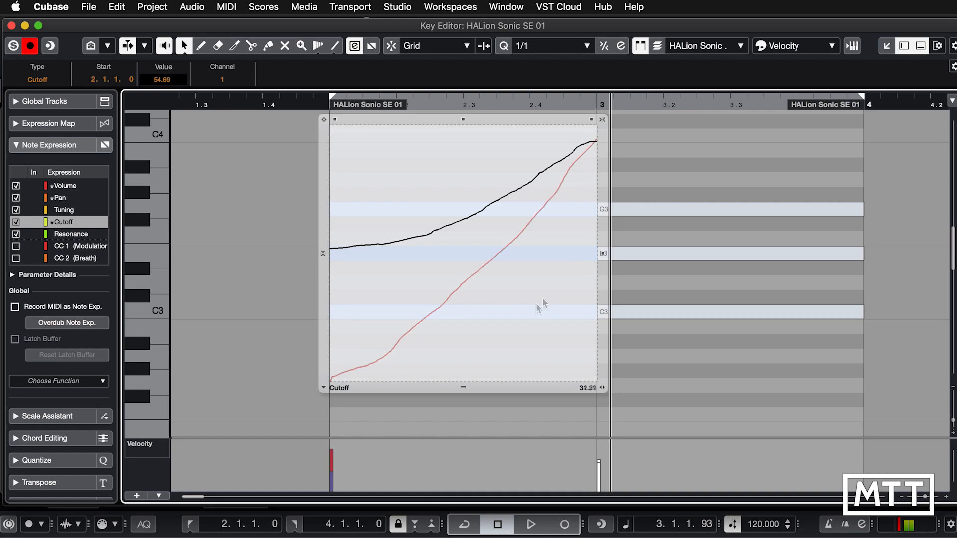
# Redraw the E3 note's Cutoff curve as a flat line with two tall peaks, one mid-note and one near its end
pyautogui.rightClick(355, 252)
pyautogui.click(355, 255)
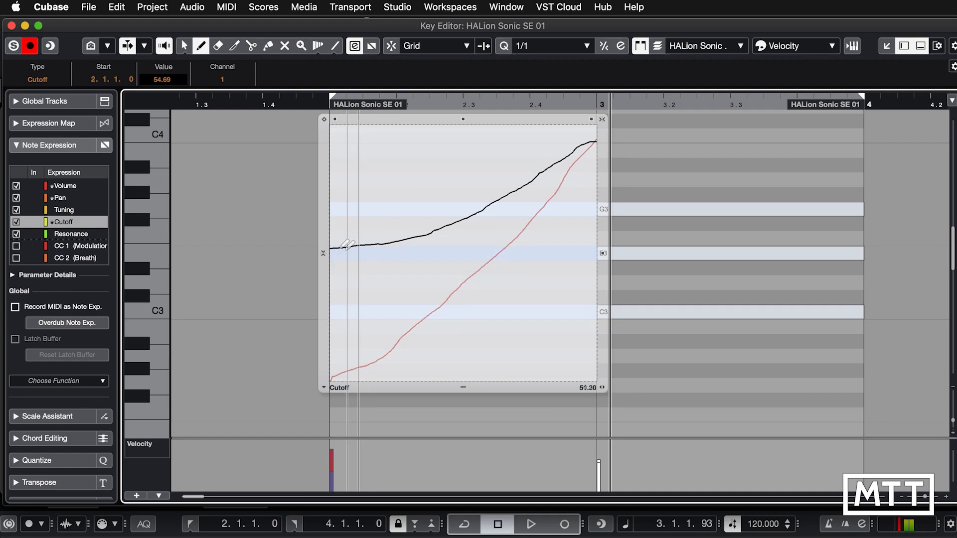
pyautogui.moveTo(338, 249)
pyautogui.mouseDown()
pyautogui.moveTo(402, 239)
pyautogui.moveTo(430, 207)
pyautogui.moveTo(445, 162)
pyautogui.moveTo(462, 150)
pyautogui.moveTo(471, 241)
pyautogui.moveTo(503, 242)
pyautogui.moveTo(528, 169)
pyautogui.moveTo(553, 149)
pyautogui.moveTo(558, 231)
pyautogui.moveTo(598, 242)
pyautogui.mouseUp()
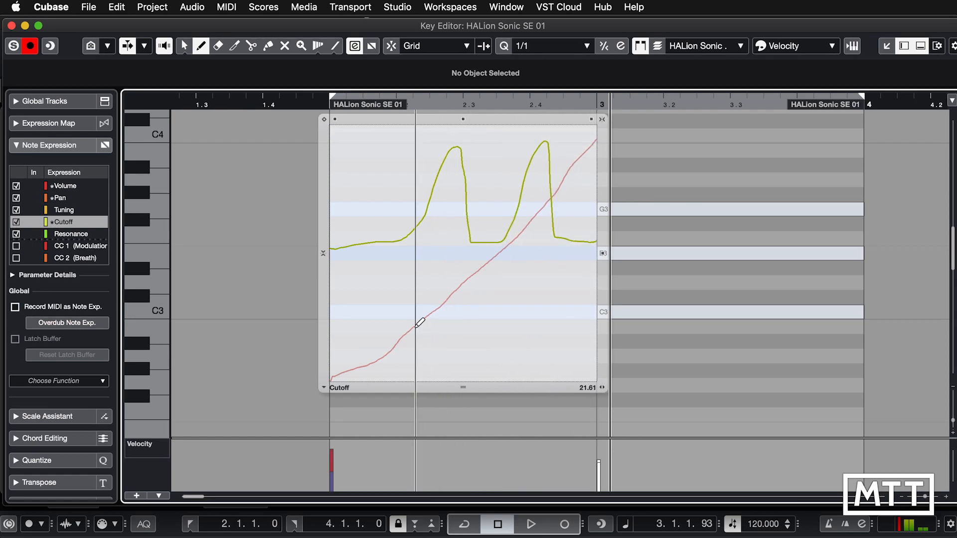
# Select the whole Cutoff curve and stretch it horizontally so its peaks shift and change width within the note
pyautogui.press('super+a')
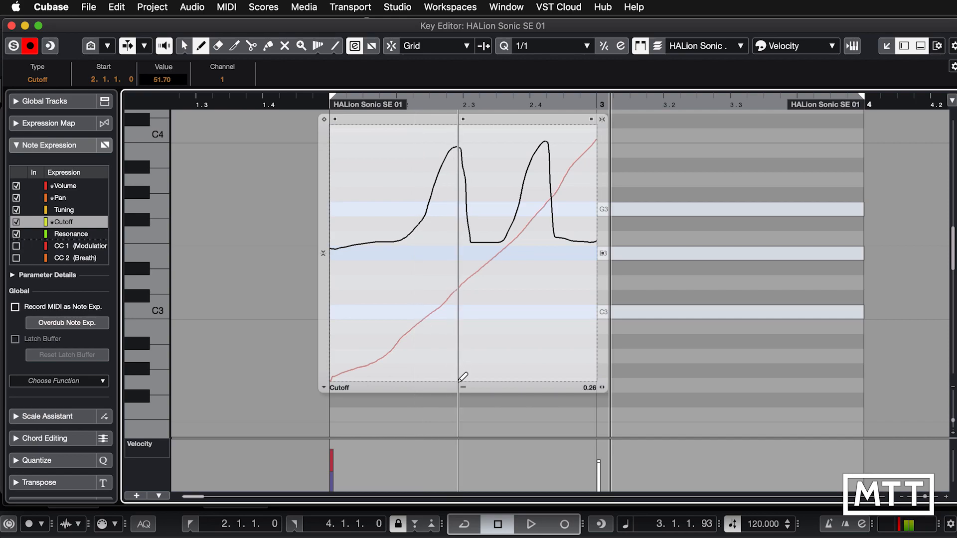
pyautogui.press('1')
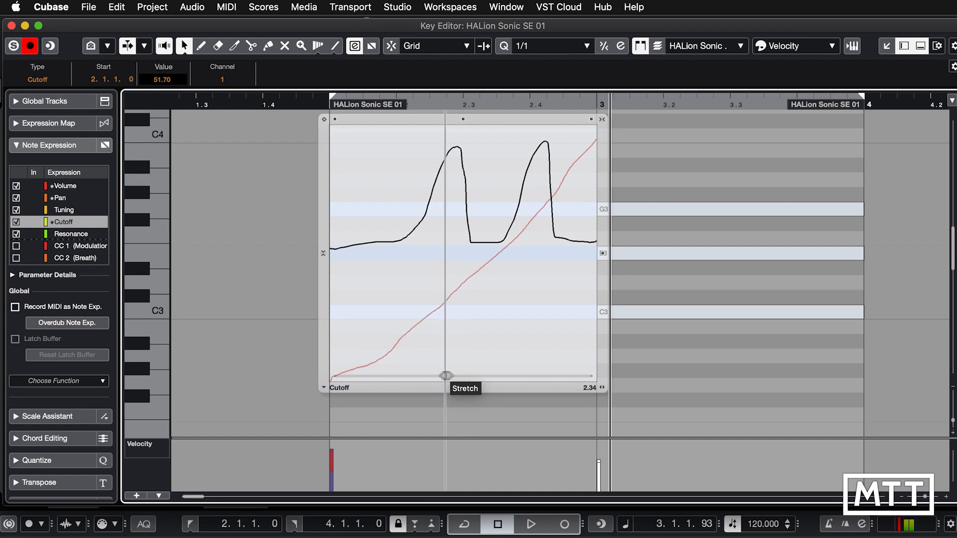
pyautogui.moveTo(451, 375); pyautogui.dragTo(428, 369)
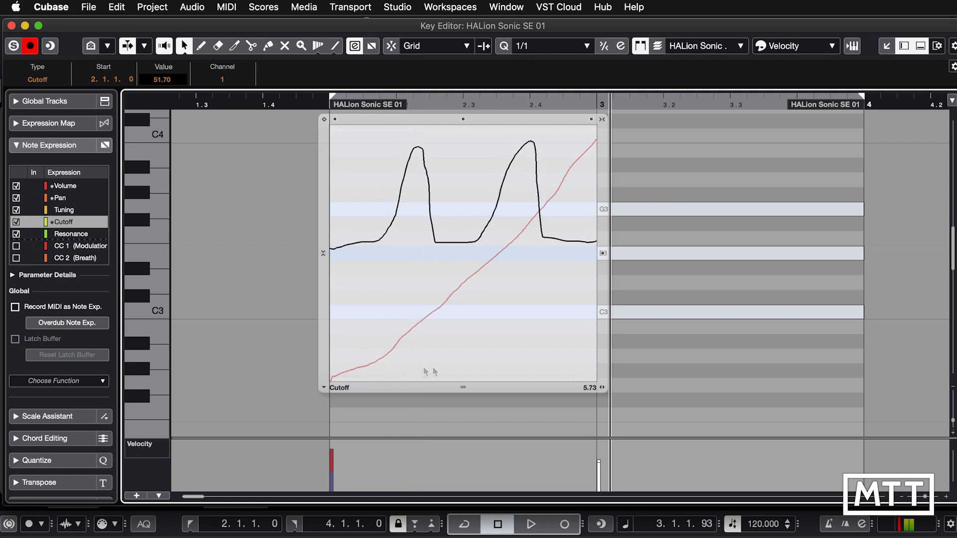
pyautogui.moveTo(513, 376); pyautogui.dragTo(393, 375)
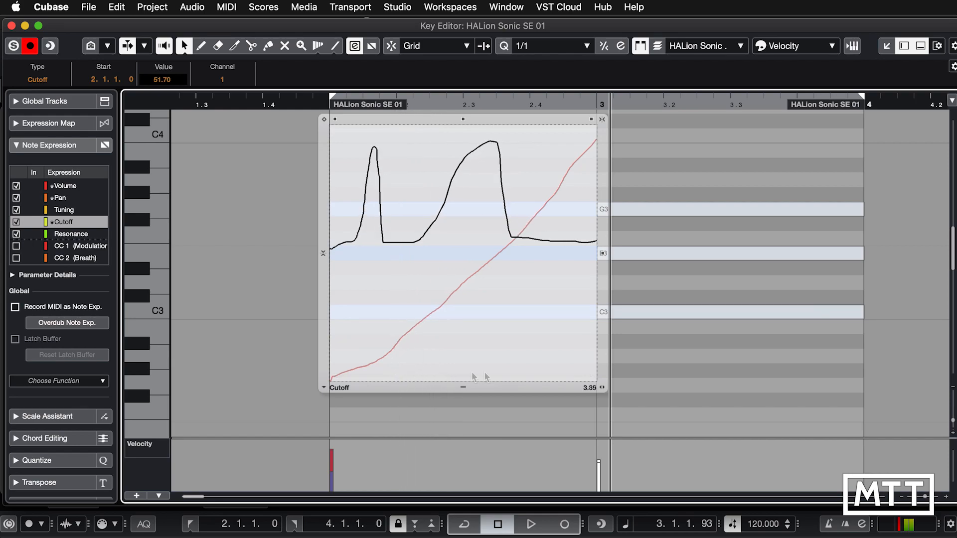
pyautogui.moveTo(515, 378); pyautogui.dragTo(369, 372)
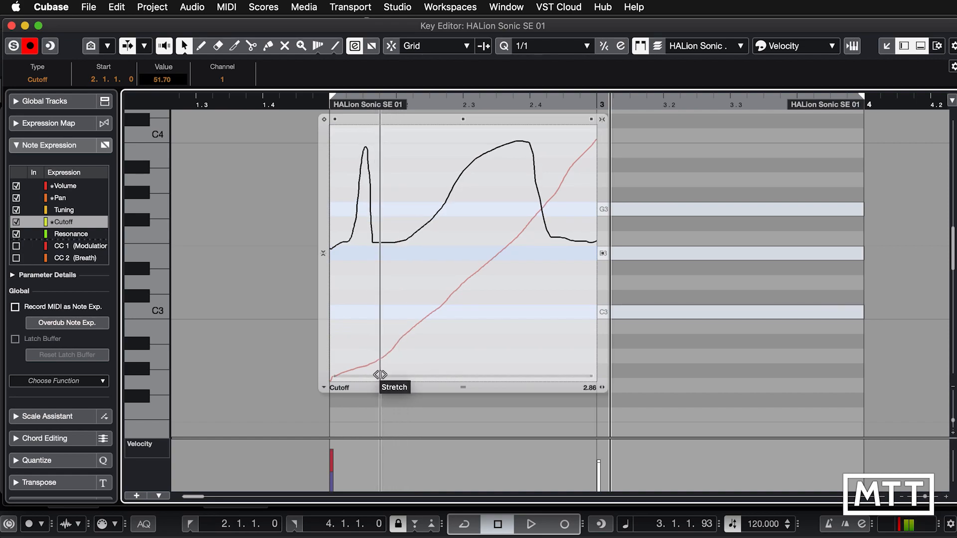
# Undo the most recent horizontal stretches of the Cutoff curve
pyautogui.press('super+z')
pyautogui.press('super+z')
pyautogui.press('super+z')
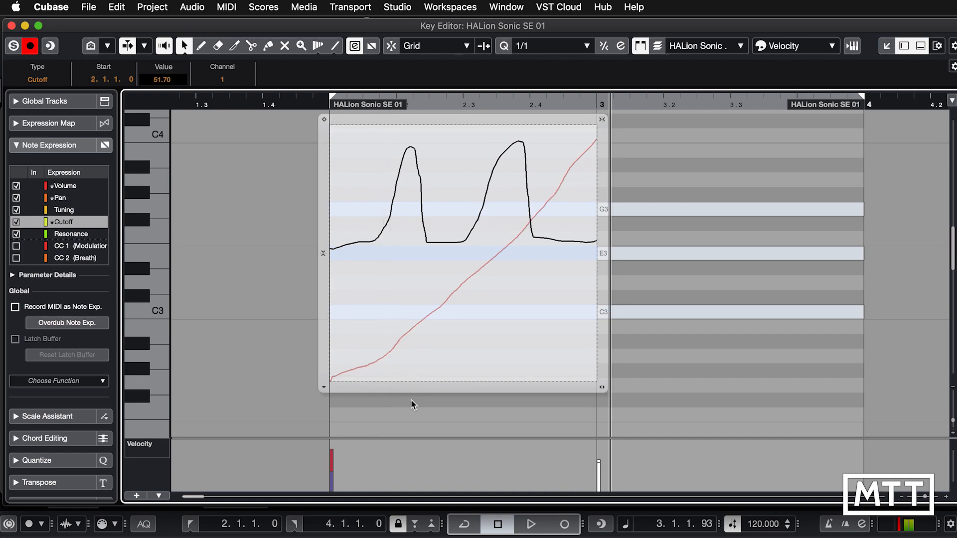
# Turn on one-shot mode for the E3 note's Cutoff parameter and draw a single constant value across the note
pyautogui.click(324, 120)
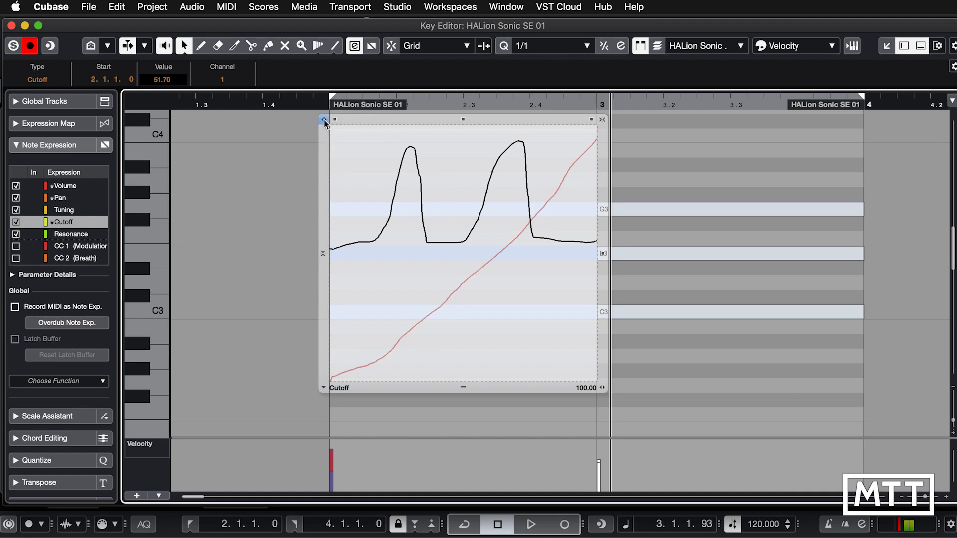
pyautogui.rightClick(370, 275)
pyautogui.click(388, 277)
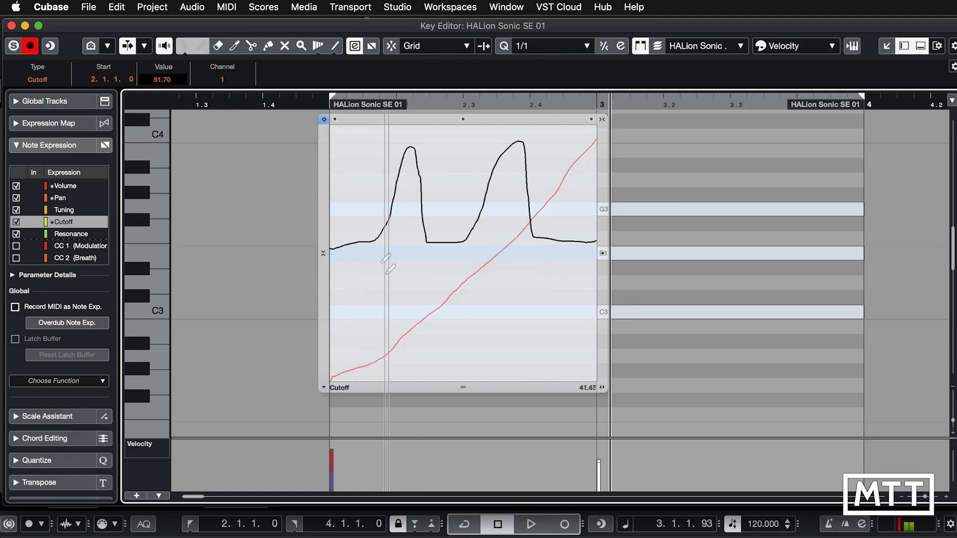
pyautogui.click(370, 222)
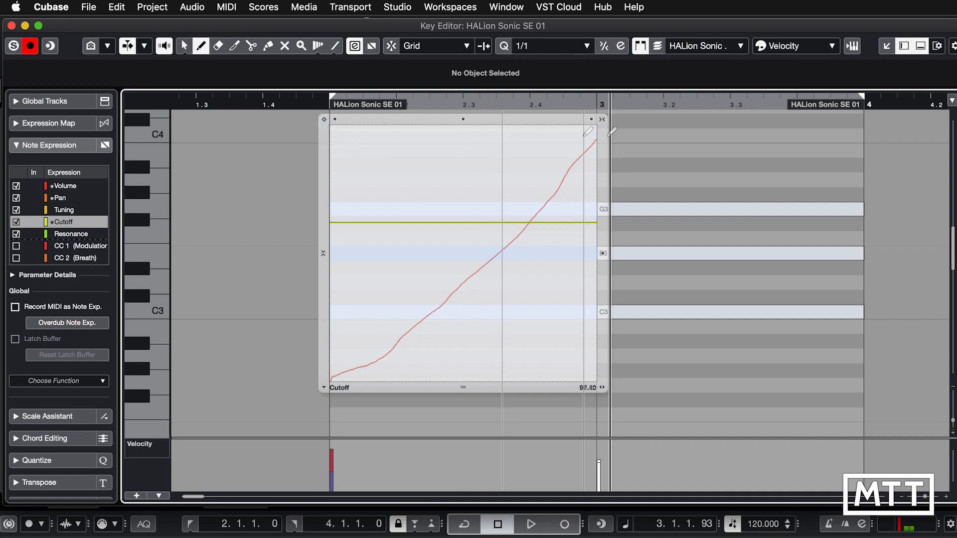
# Set the quantize value to 1/8 and turn on horizontal snapping in the E3 note's expression editor
pyautogui.click(602, 120)
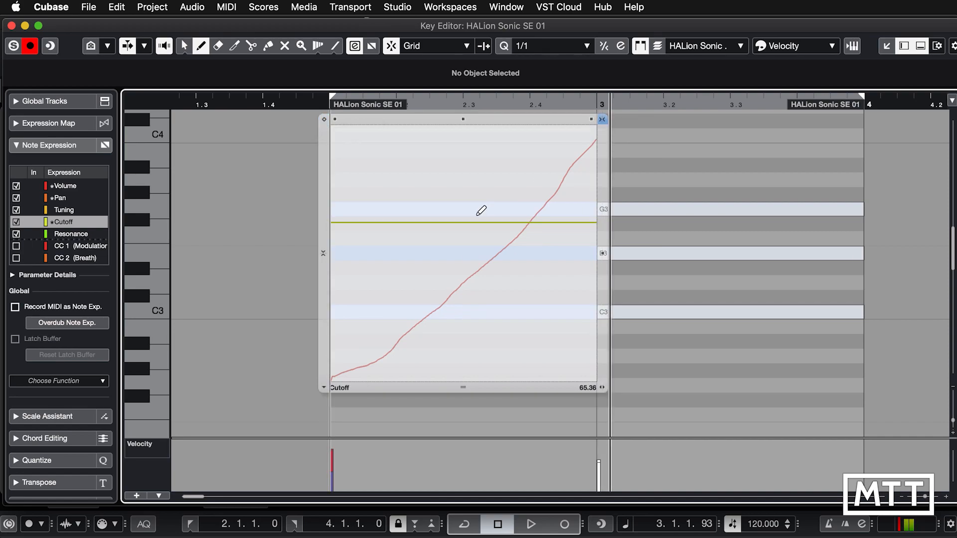
pyautogui.click(602, 120)
pyautogui.click(543, 49)
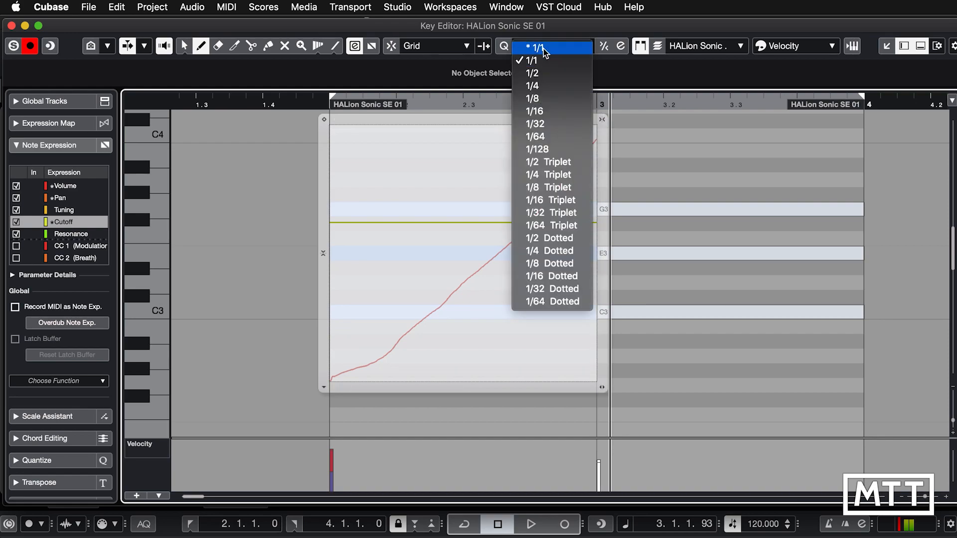
pyautogui.click(545, 102)
pyautogui.click(602, 120)
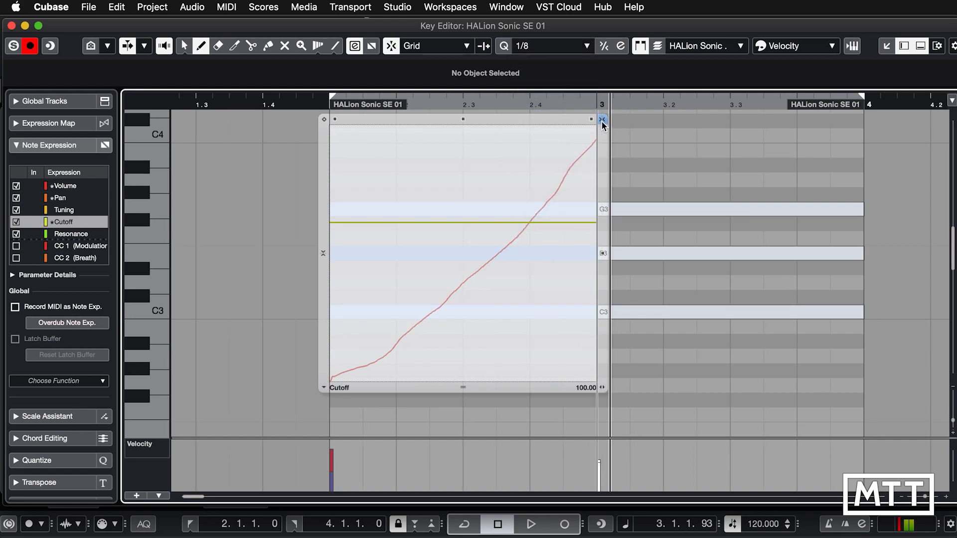
# Redraw most of the E3 note's Cutoff curve as a low hump sloping down toward the note's end, and toggle snapping
pyautogui.moveTo(412, 213)
pyautogui.mouseDown()
pyautogui.moveTo(449, 209)
pyautogui.moveTo(570, 280)
pyautogui.moveTo(473, 235)
pyautogui.moveTo(389, 208)
pyautogui.moveTo(374, 213)
pyautogui.mouseUp()
pyautogui.press('j')
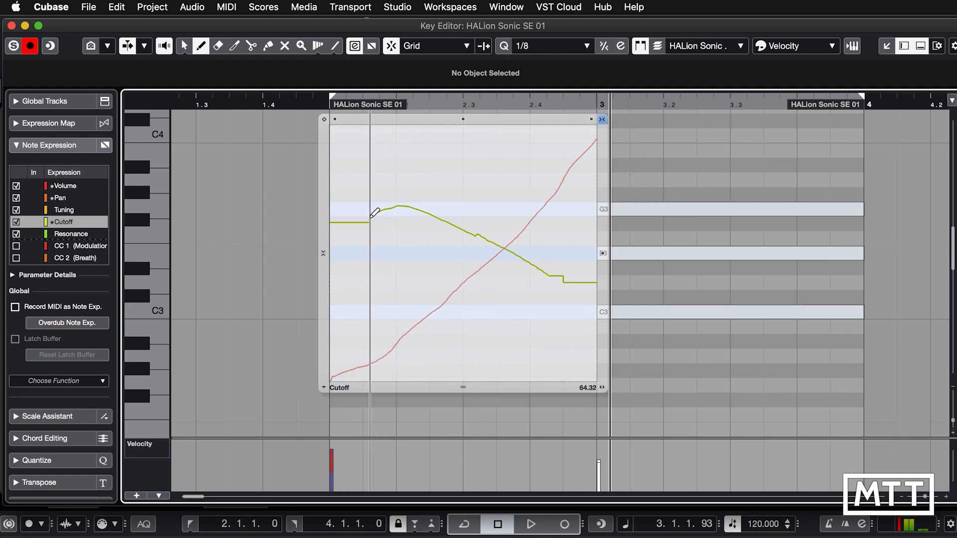
pyautogui.press('j')
pyautogui.press('j')
pyautogui.press('j')
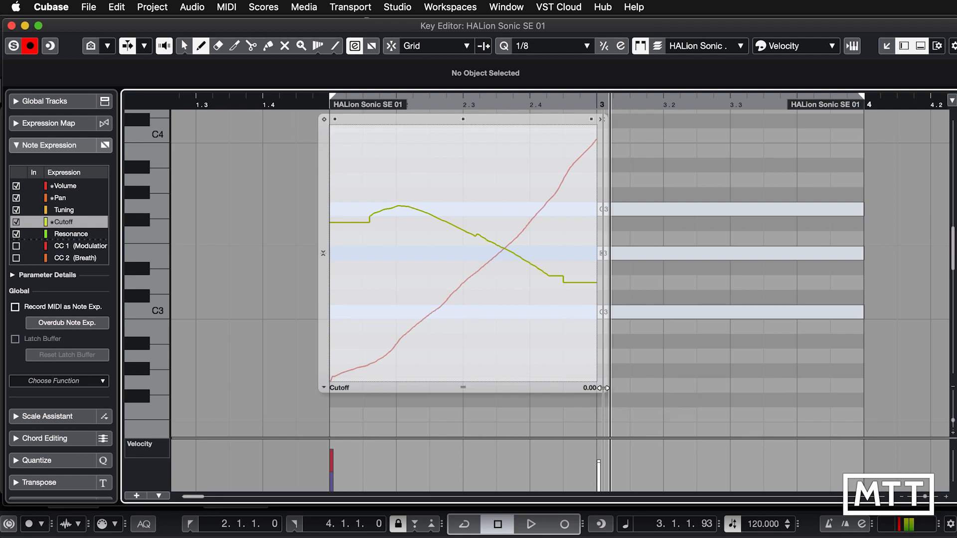
# Extend the E3 note's expression area about three beats past the note's end and draw a high Cutoff peak falling away there
pyautogui.moveTo(603, 387); pyautogui.dragTo(799, 410)
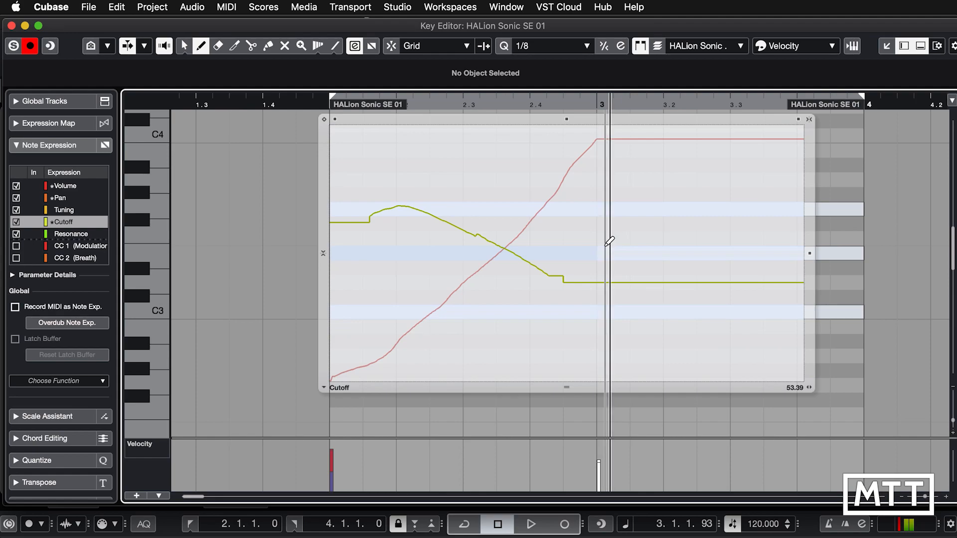
pyautogui.click(600, 139)
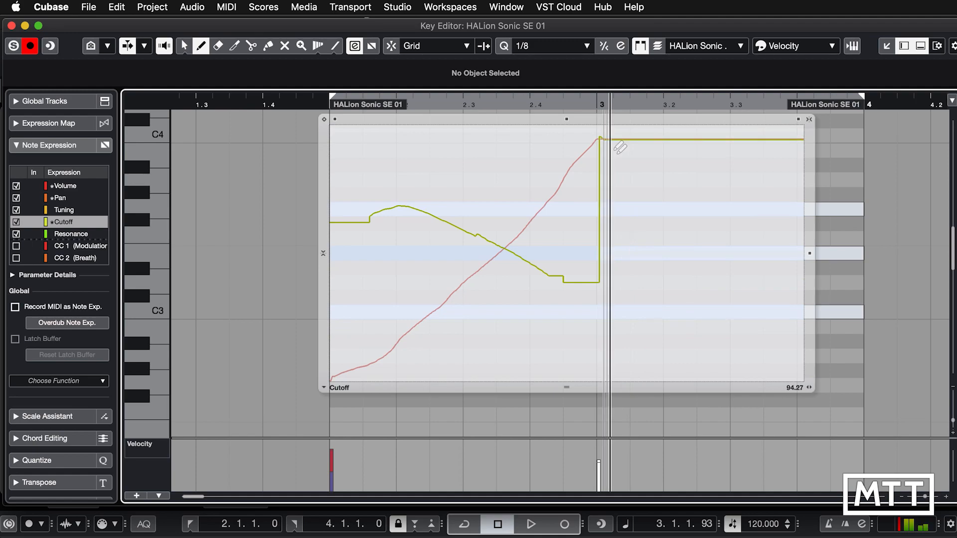
pyautogui.moveTo(615, 152)
pyautogui.mouseDown()
pyautogui.moveTo(641, 184)
pyautogui.moveTo(683, 287)
pyautogui.mouseUp()
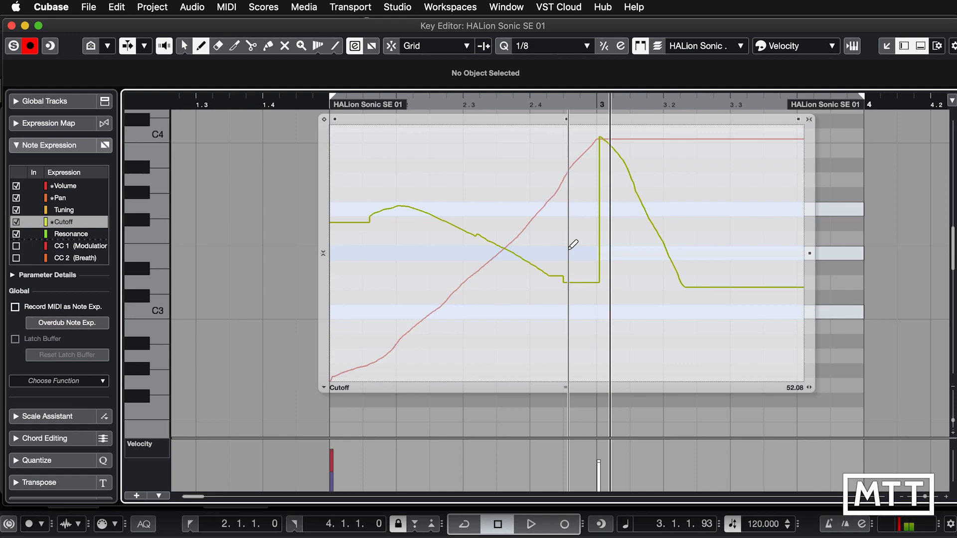
# Undo the Cutoff peak drawn after the E3 note and shrink the expression area back to the note's length
pyautogui.press('super+z')
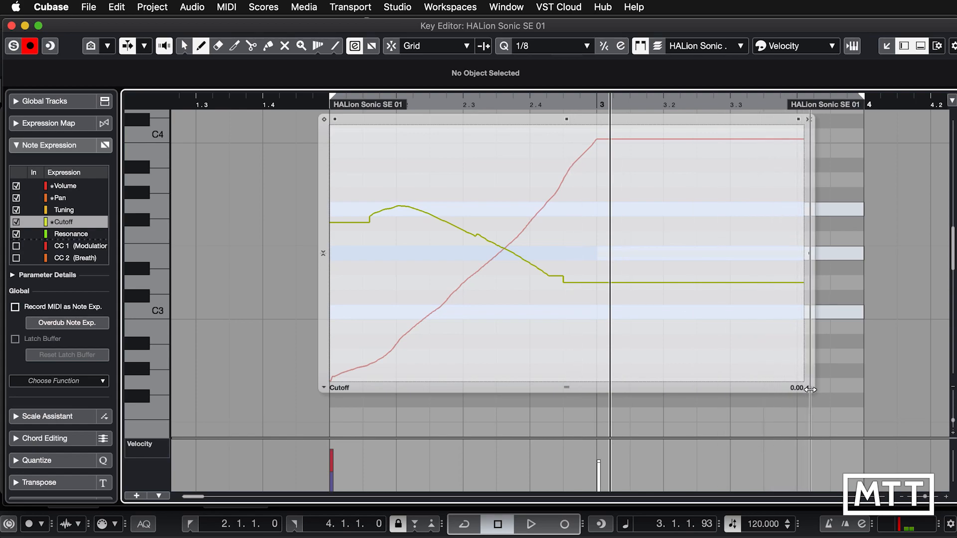
pyautogui.moveTo(808, 387); pyautogui.dragTo(598, 385)
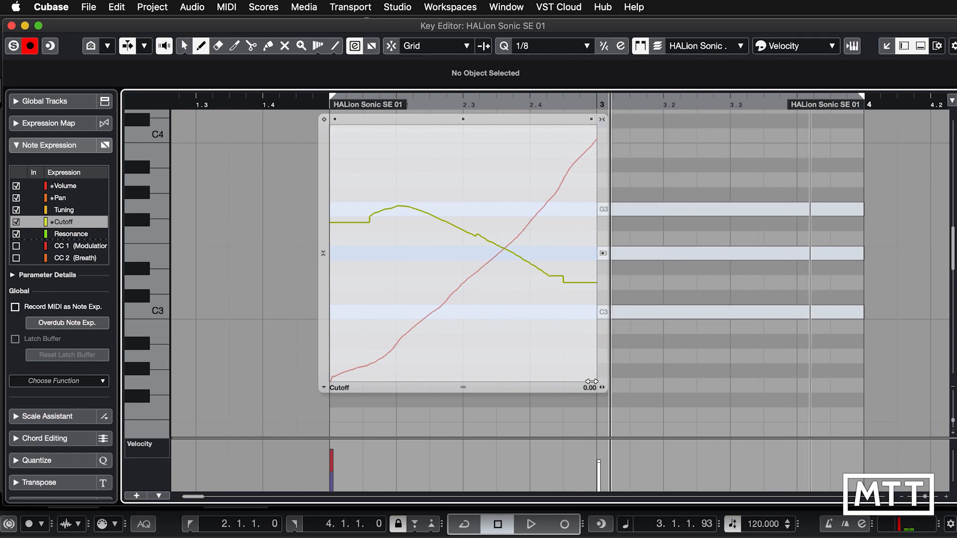
# Switch the E3 note's active expression curve back and forth between Volume and Cutoff, ending on Volume
pyautogui.click(322, 392)
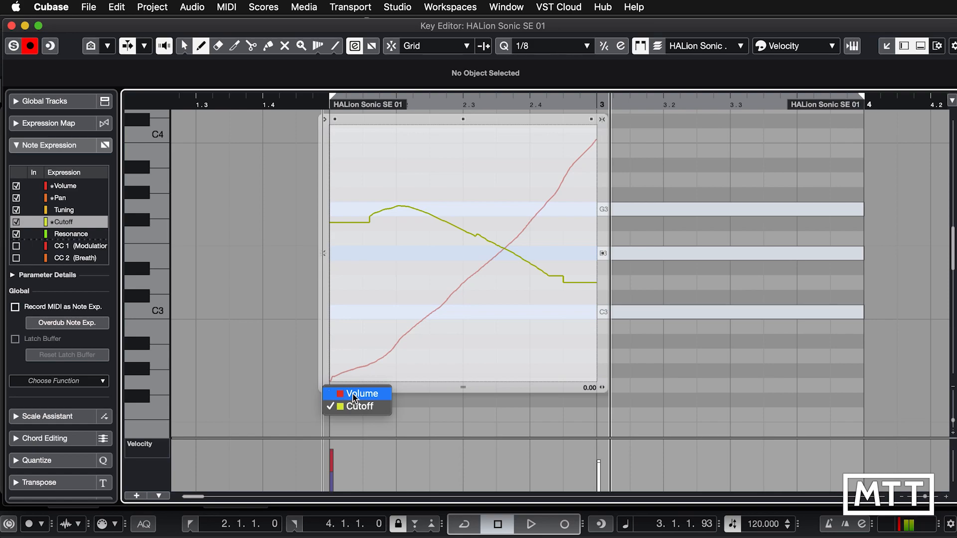
pyautogui.click(340, 393)
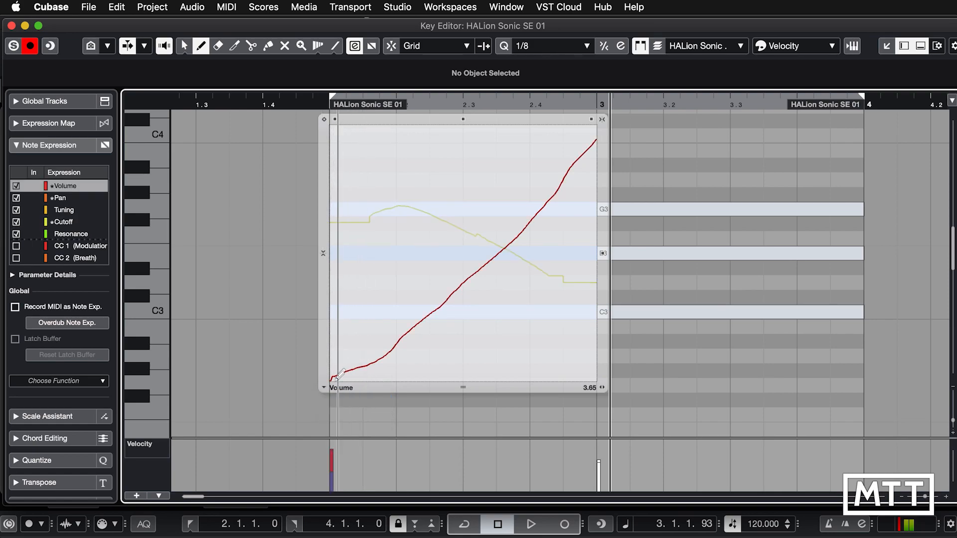
pyautogui.click(325, 389)
pyautogui.click(339, 406)
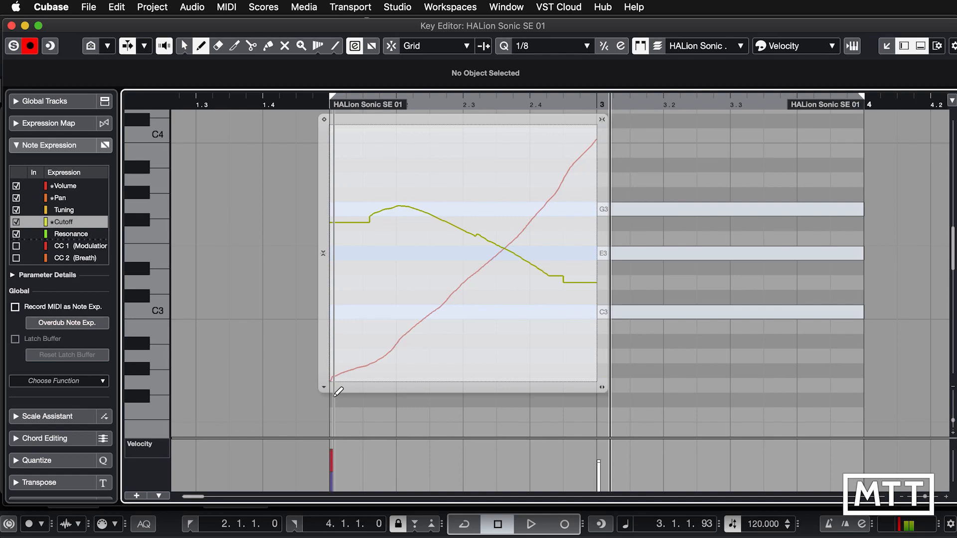
pyautogui.click(78, 187)
pyautogui.click(75, 219)
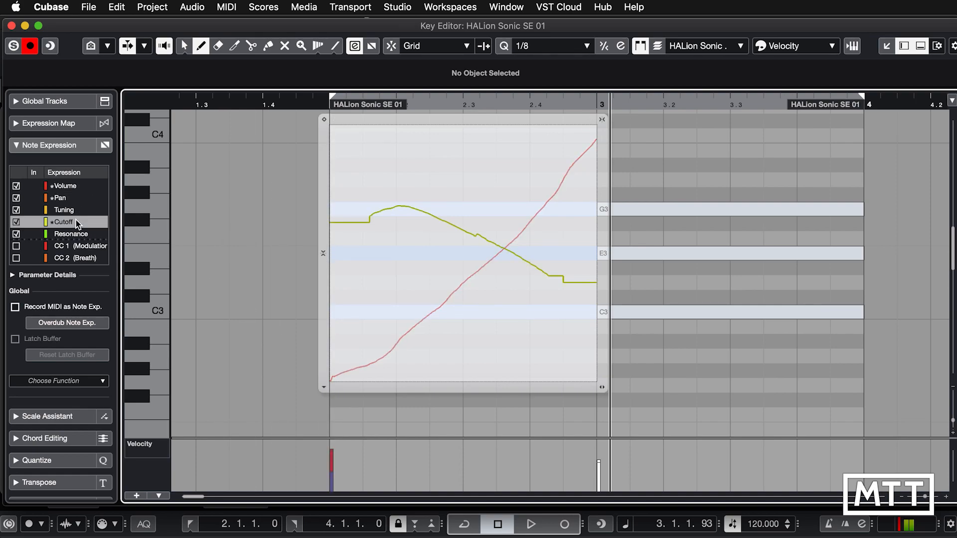
pyautogui.click(322, 387)
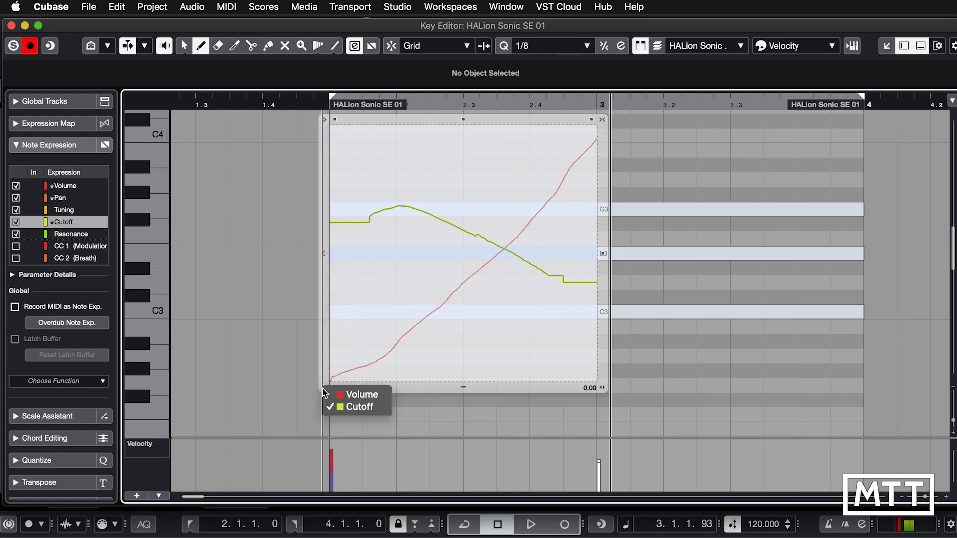
pyautogui.click(333, 395)
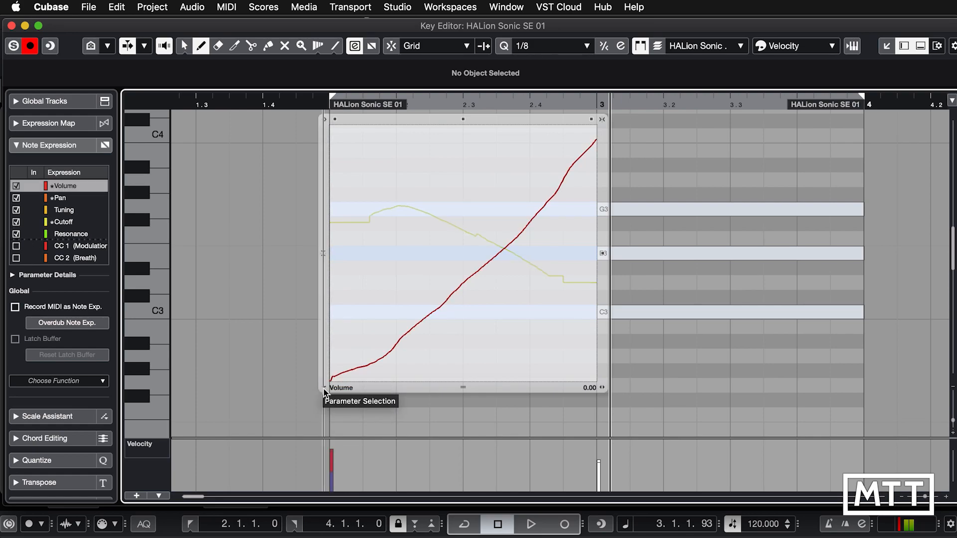
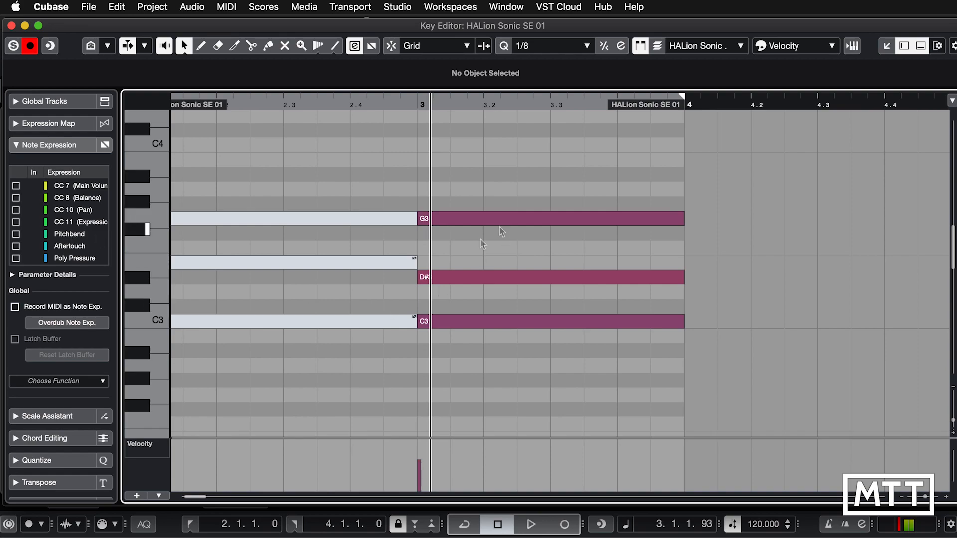
# Open the D#3 note's expression editor for the Tuning parameter and draw a bell-shaped pitch curve across the note
pyautogui.scroll(3, 62, 245)
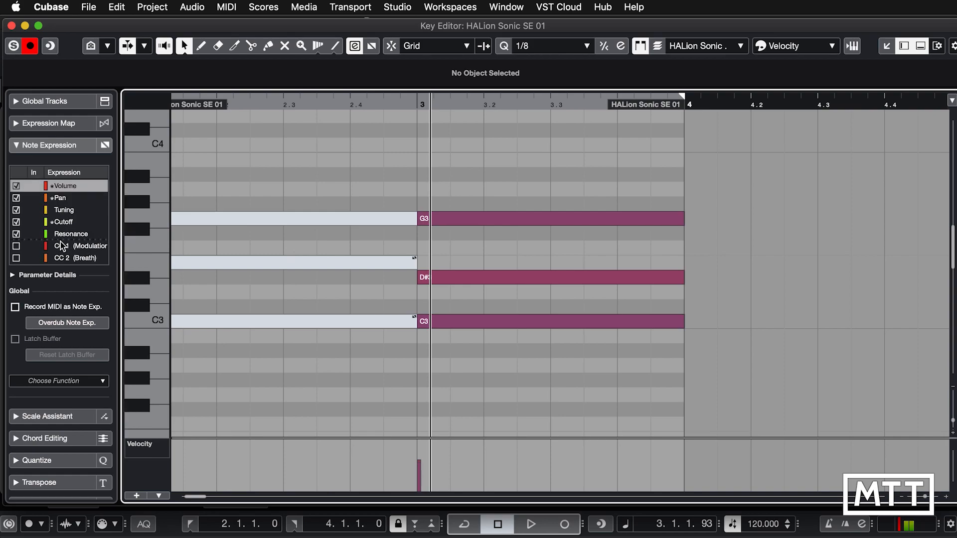
pyautogui.click(64, 212)
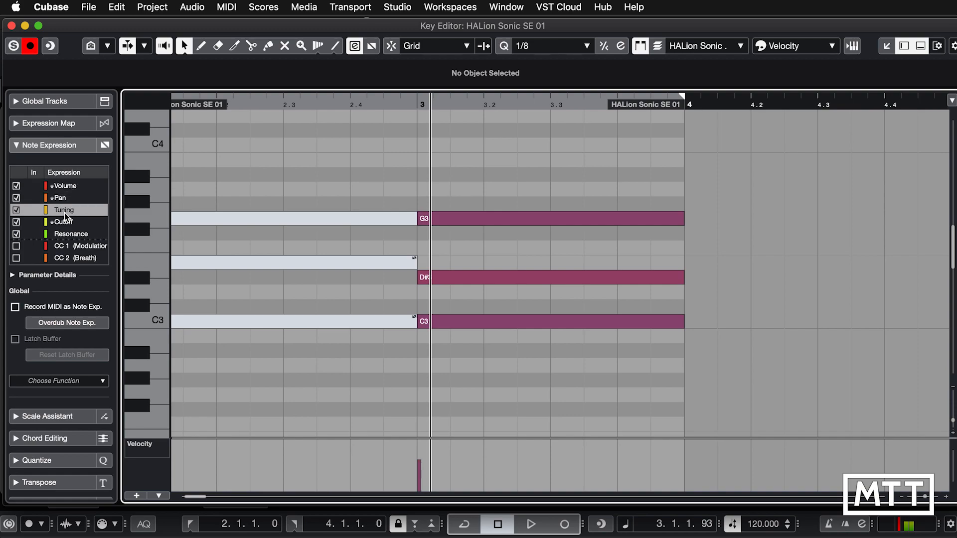
pyautogui.click(485, 280)
pyautogui.doubleClick(486, 280)
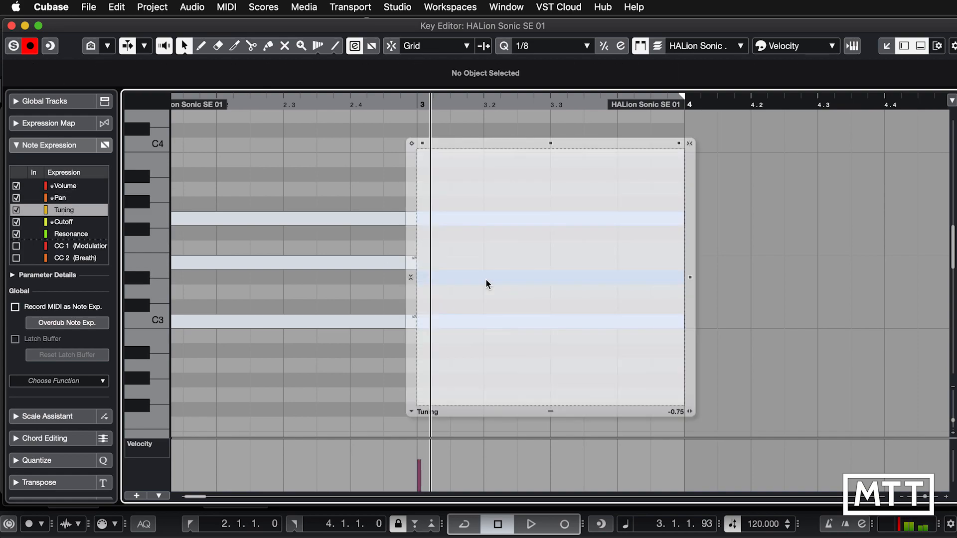
pyautogui.rightClick(432, 281)
pyautogui.click(450, 282)
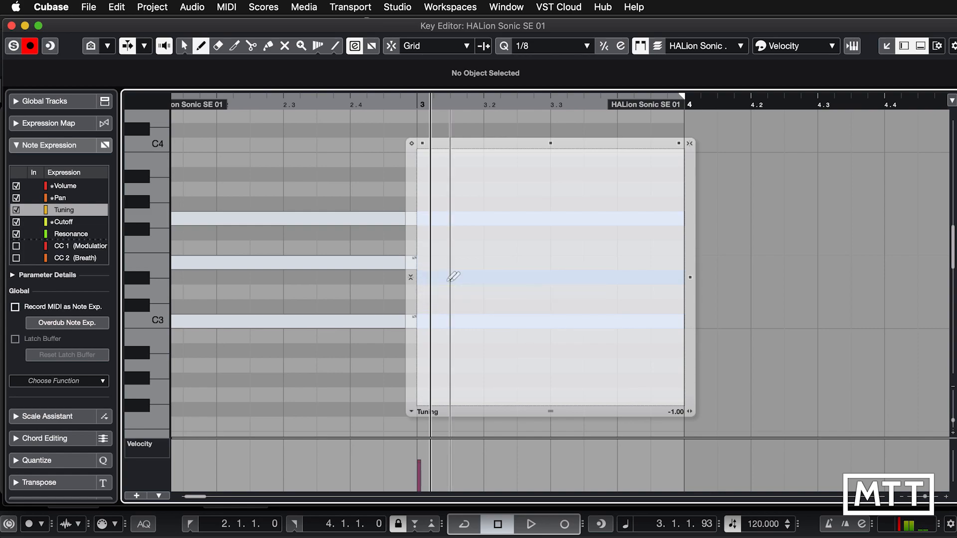
pyautogui.moveTo(423, 275)
pyautogui.mouseDown()
pyautogui.moveTo(523, 148)
pyautogui.moveTo(537, 151)
pyautogui.moveTo(595, 248)
pyautogui.moveTo(663, 278)
pyautogui.mouseUp()
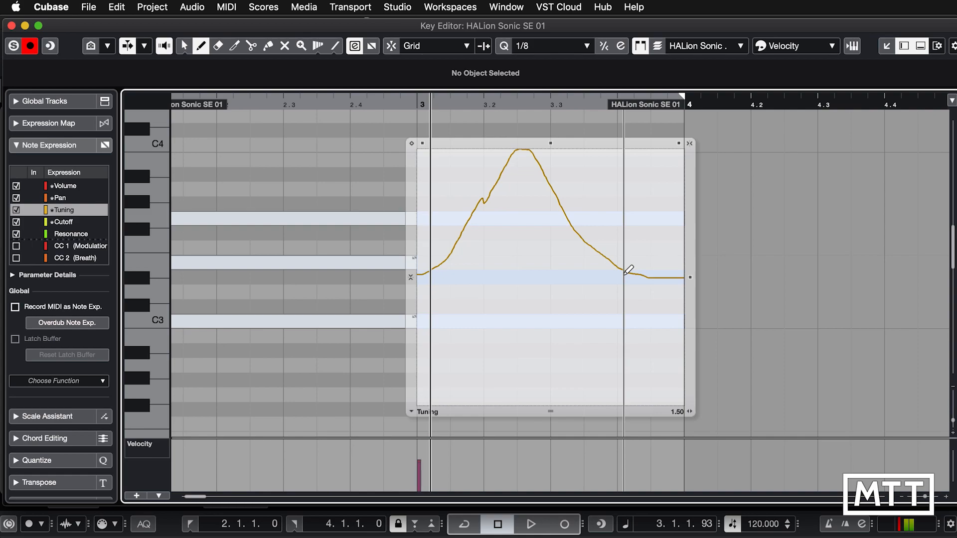
# Limit the Tuning parameter's range to a maximum value of 2 and a minimum value of -2
pyautogui.rightClick(605, 272)
pyautogui.click(603, 276)
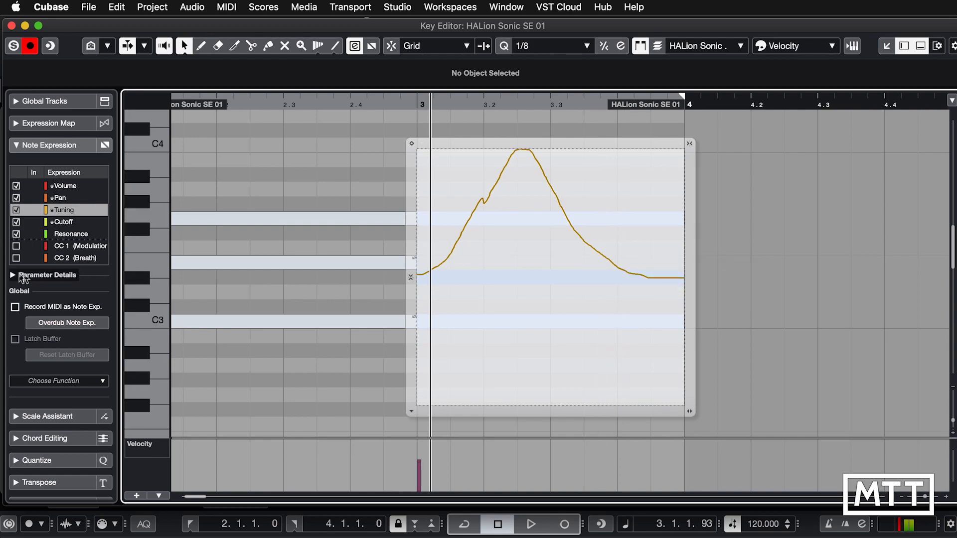
pyautogui.click(13, 275)
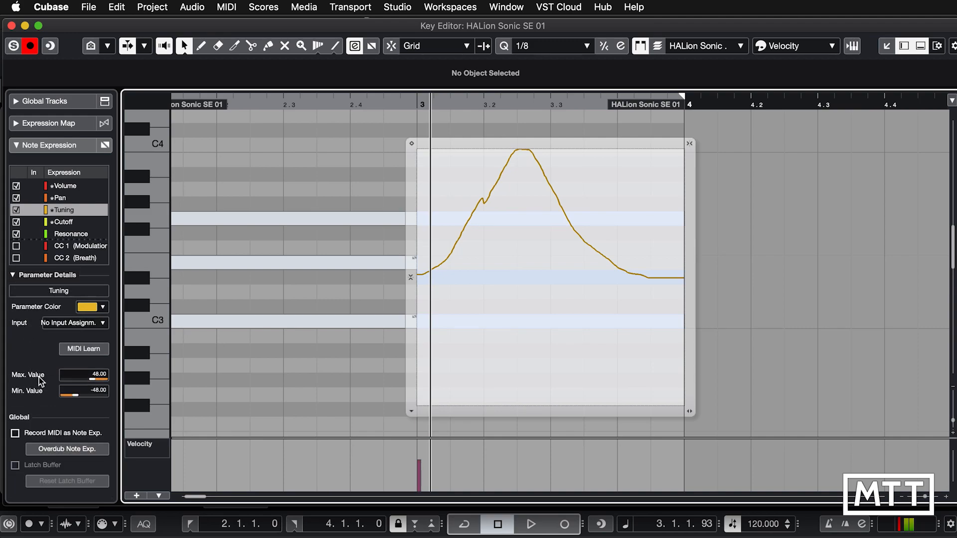
pyautogui.doubleClick(98, 375)
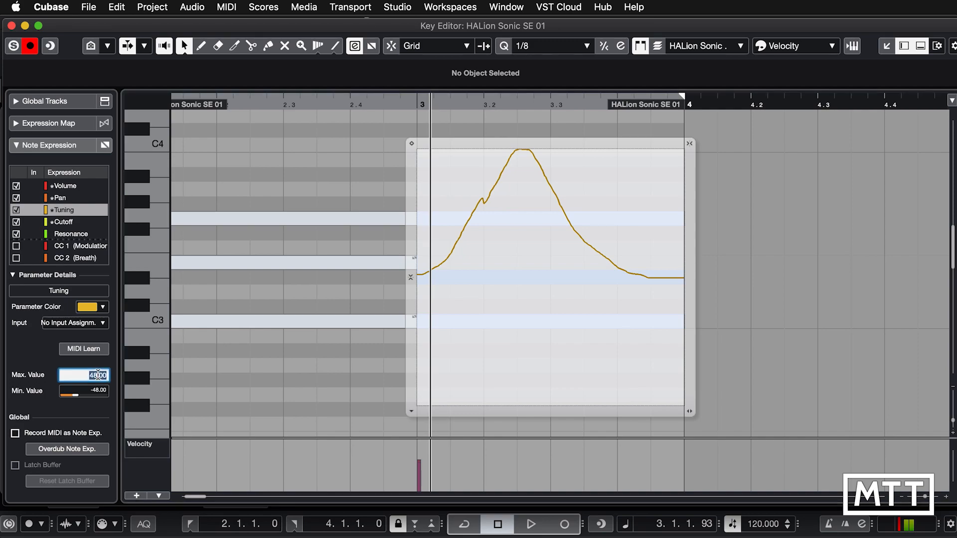
pyautogui.write('2')
pyautogui.press('Return')
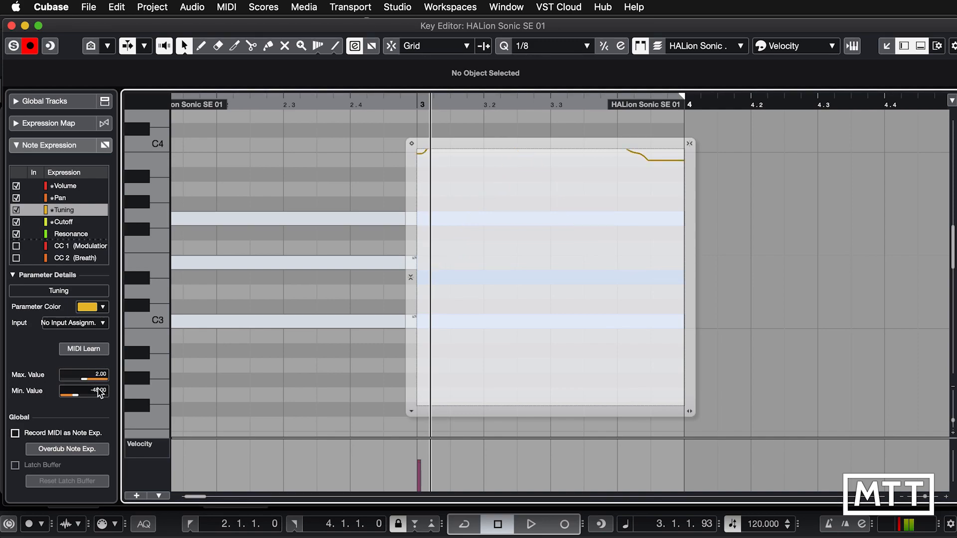
pyautogui.doubleClick(99, 391)
pyautogui.write('-2')
pyautogui.press('Return')
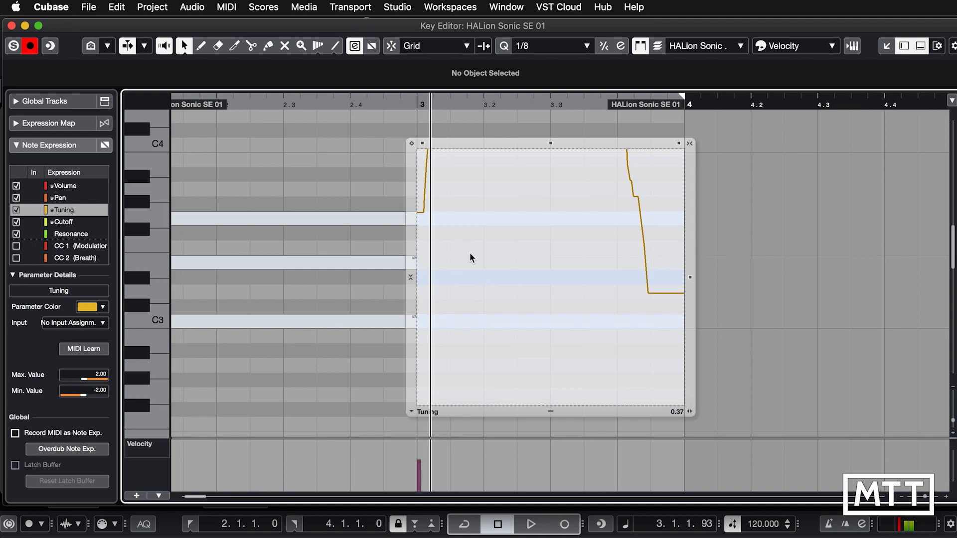
# Clear the D#3 note's Tuning curve and redraw it as a gradual rise to the maximum that drops back near the note's end
pyautogui.press('super+a')
pyautogui.press('Delete')
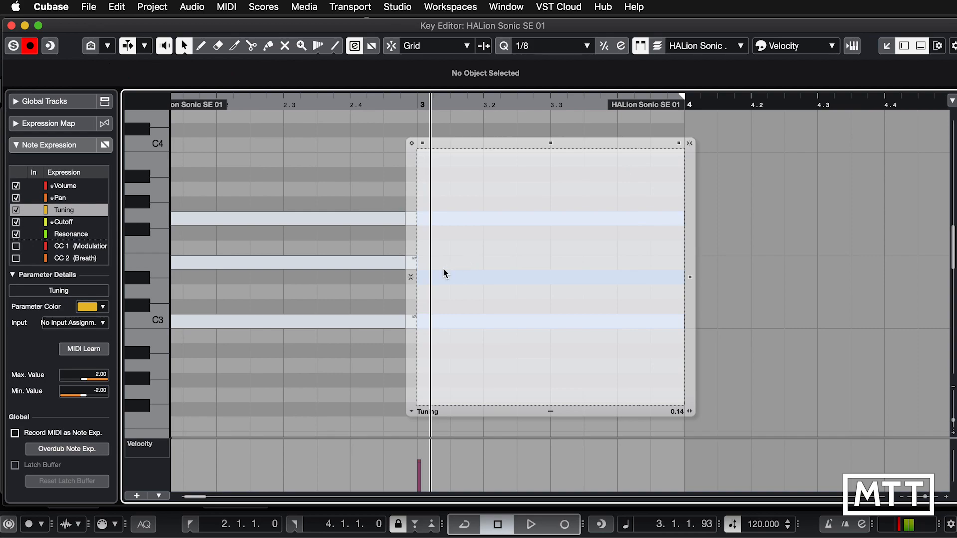
pyautogui.rightClick(444, 273)
pyautogui.click(455, 270)
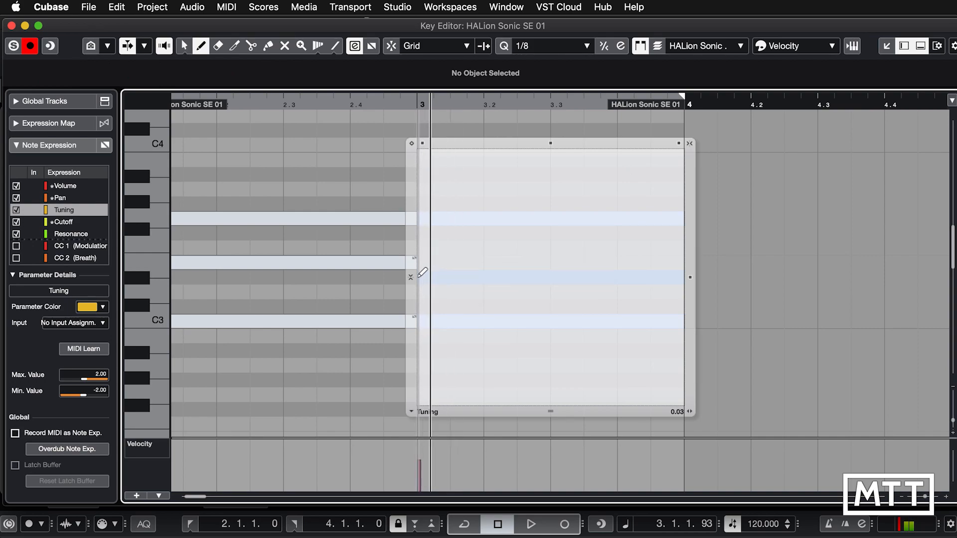
pyautogui.moveTo(419, 275)
pyautogui.mouseDown()
pyautogui.moveTo(487, 250)
pyautogui.moveTo(615, 149)
pyautogui.moveTo(640, 150)
pyautogui.moveTo(667, 260)
pyautogui.moveTo(681, 275)
pyautogui.mouseUp()
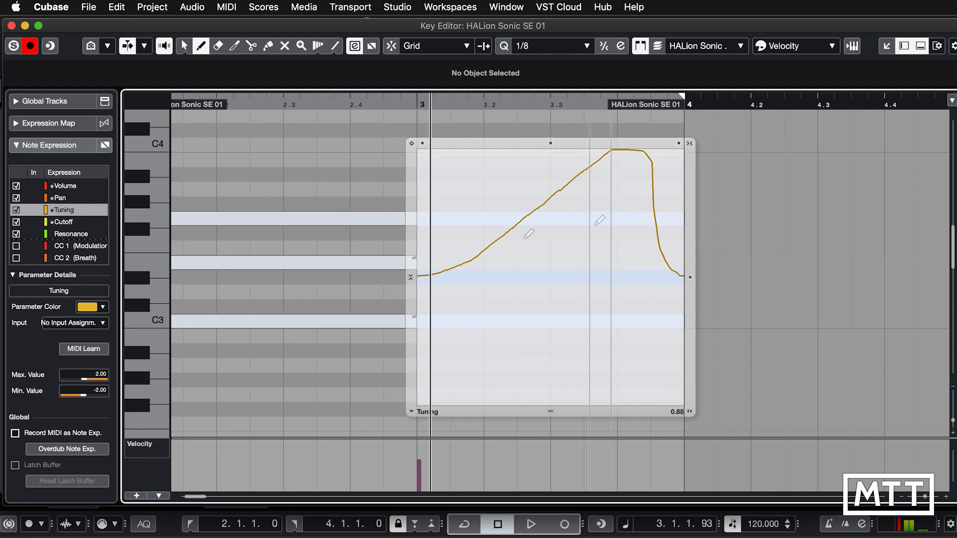
# Undo the freehand Tuning curve, turn on vertical snapping and draw an upward step to 1.00 around beat 3.2
pyautogui.press('super+z')
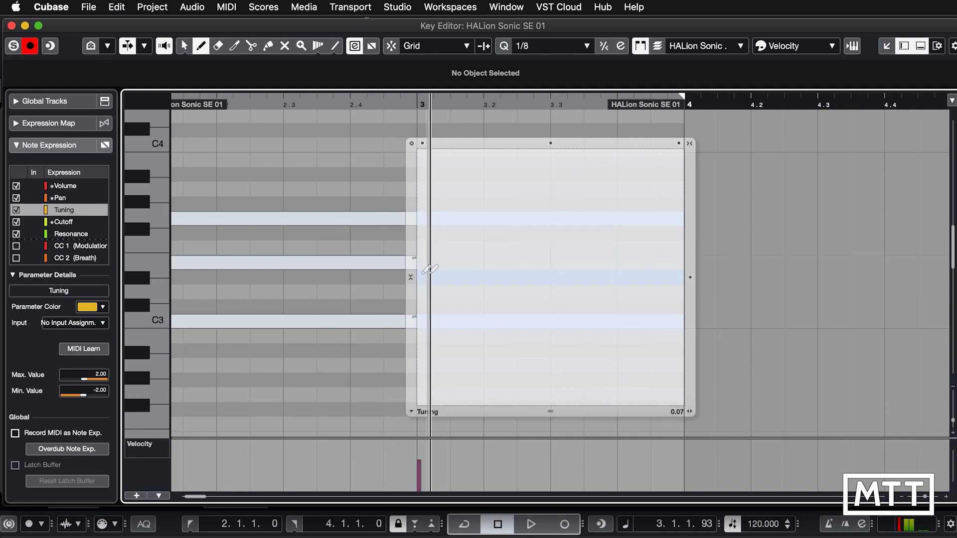
pyautogui.click(411, 277)
pyautogui.moveTo(447, 275); pyautogui.dragTo(505, 231)
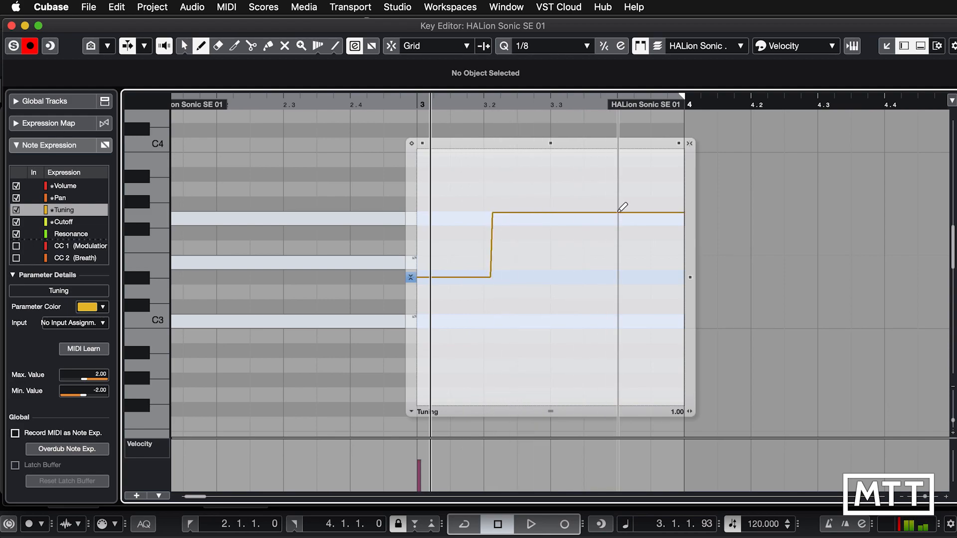
# Turn off vertical snapping and use the Line tool to draw a straight Tuning ramp from the D#3 note's start up to about 1.00
pyautogui.click(409, 278)
pyautogui.rightClick(382, 230)
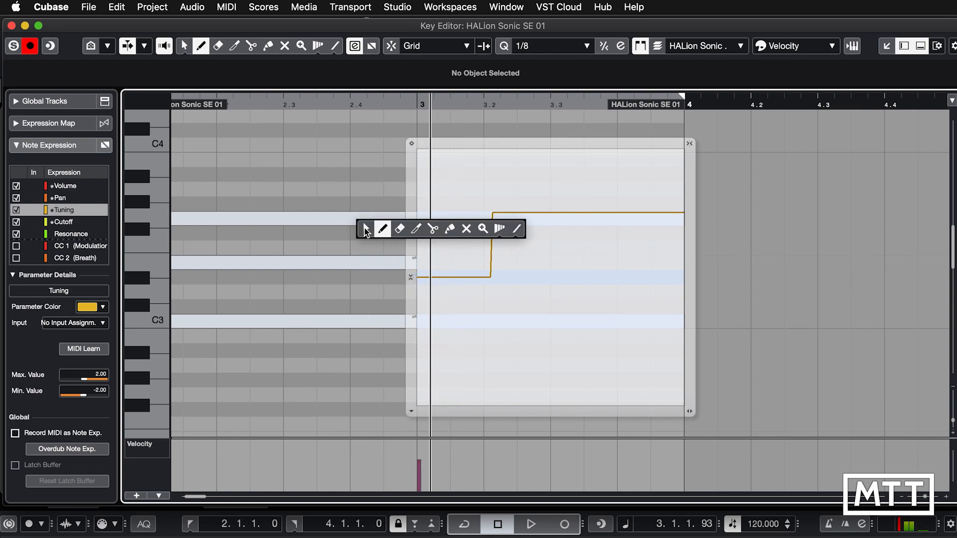
pyautogui.click(515, 229)
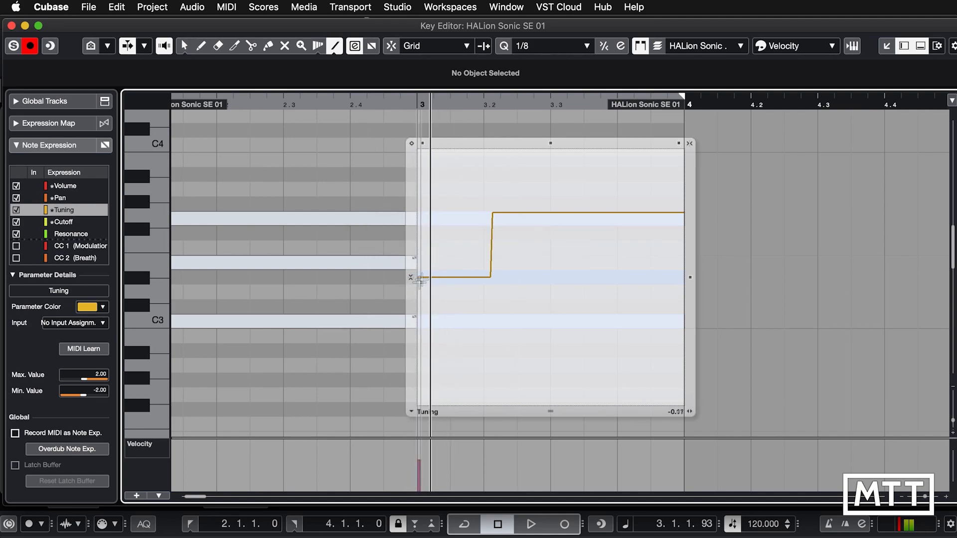
pyautogui.moveTo(418, 277); pyautogui.dragTo(618, 212)
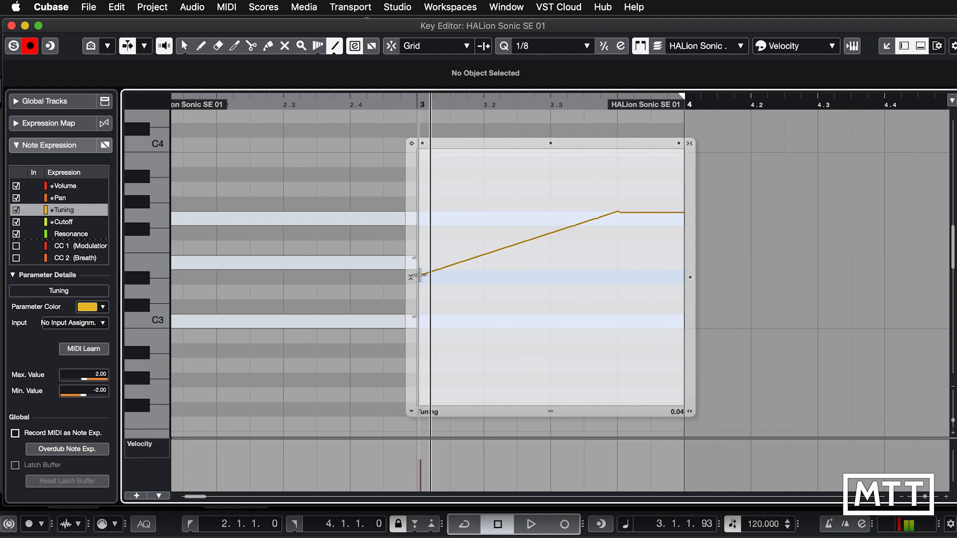
# Close the D#3 note's expression editor and audition the Tuning ramp by playing from just before bar 3
pyautogui.click(909, 239)
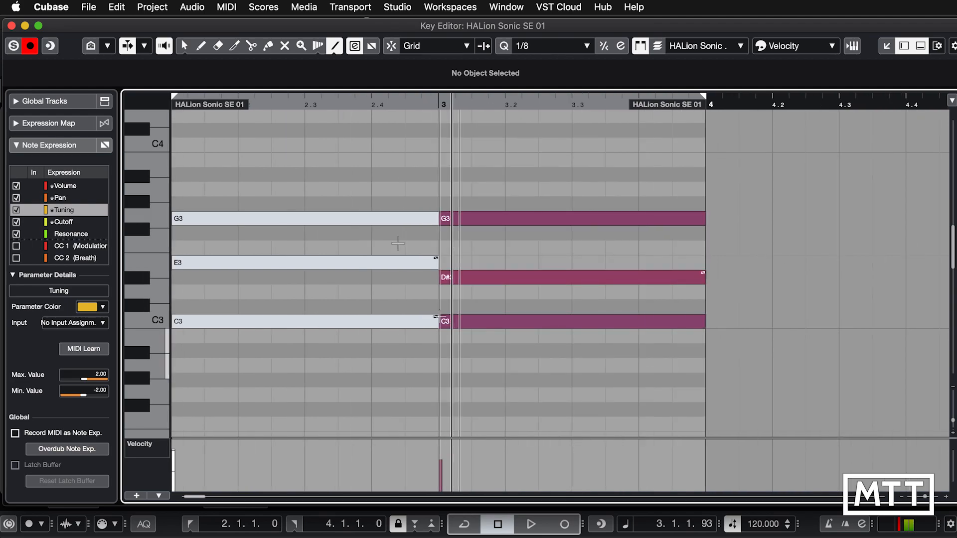
pyautogui.click(411, 103)
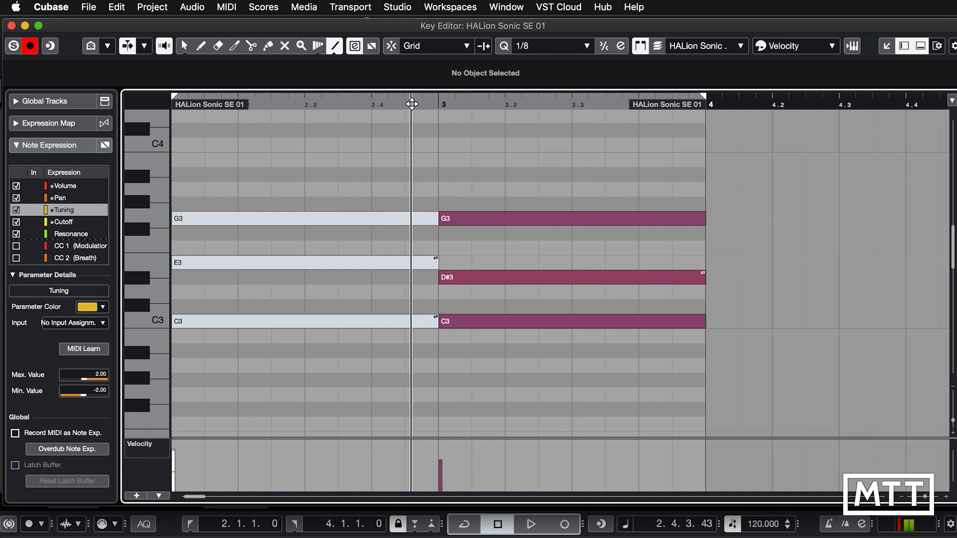
pyautogui.press('space')
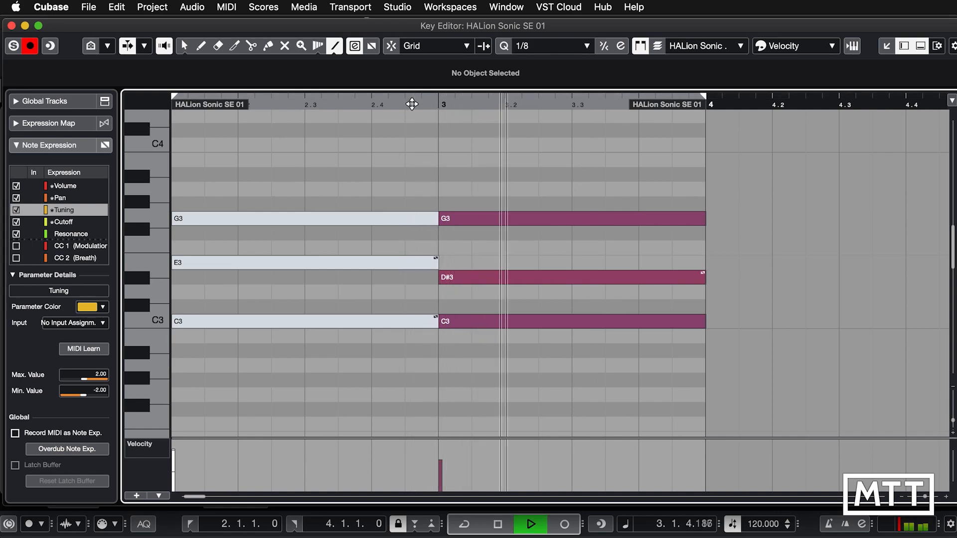
pyautogui.press('space')
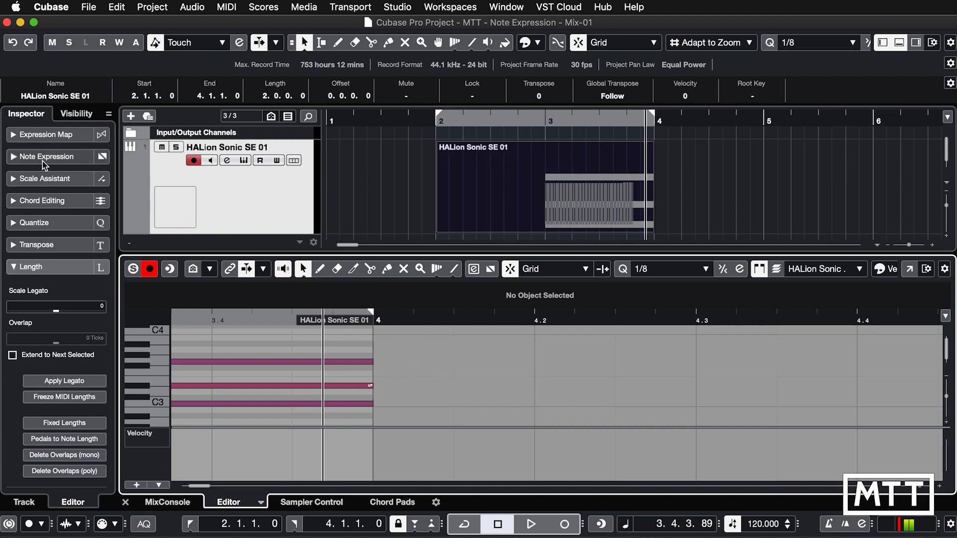
# Show the track's Note Expression parameters alongside the HALion Sonic SE instrument and go to the start of its noteexp preset list
pyautogui.click(15, 157)
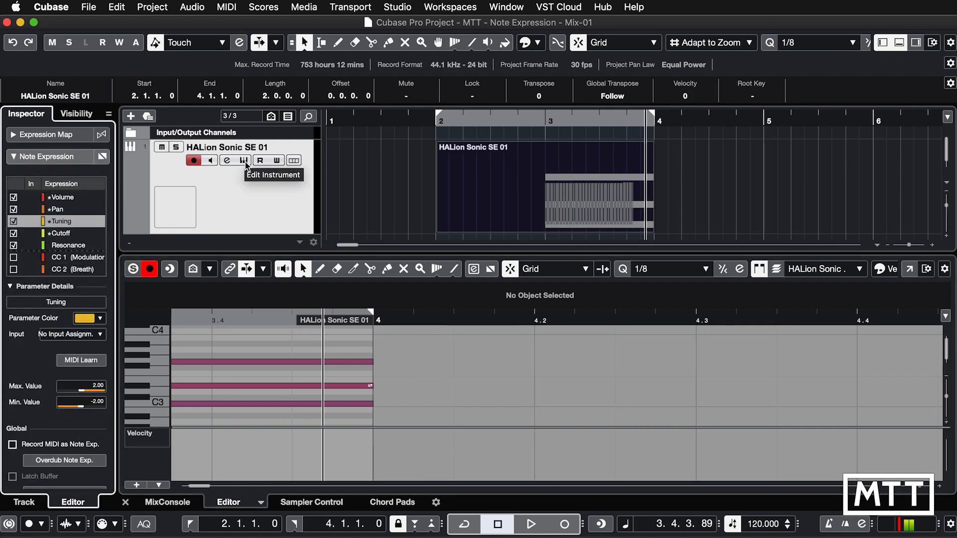
pyautogui.click(244, 160)
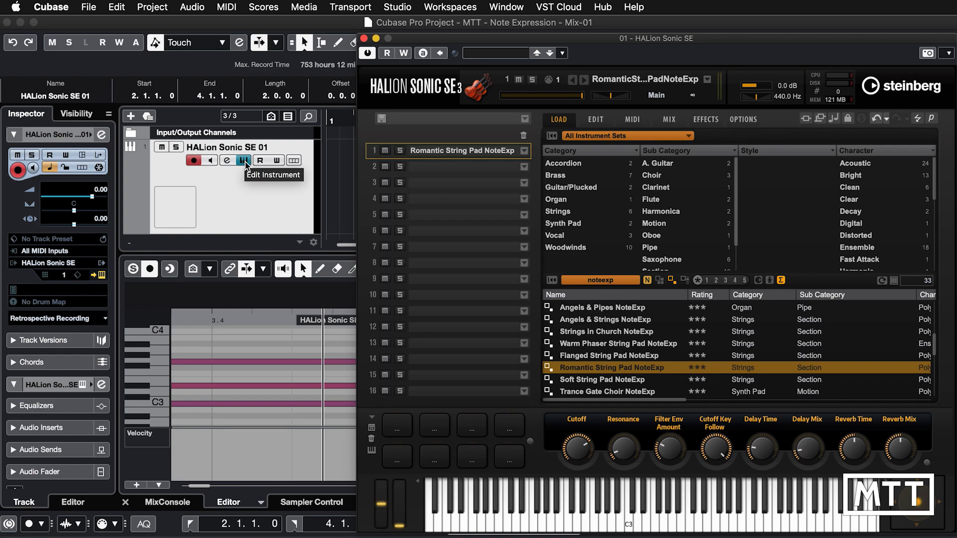
pyautogui.click(150, 297)
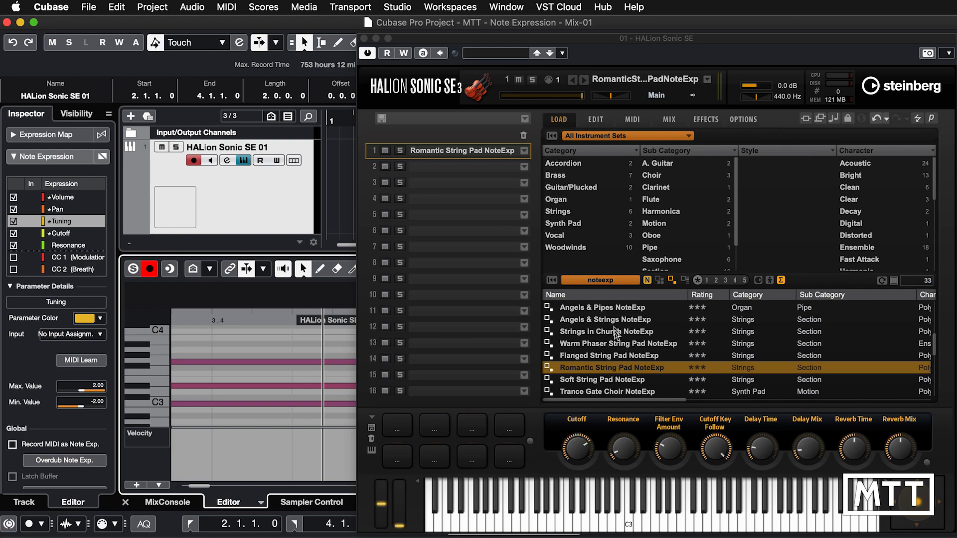
pyautogui.scroll(4, 611, 331)
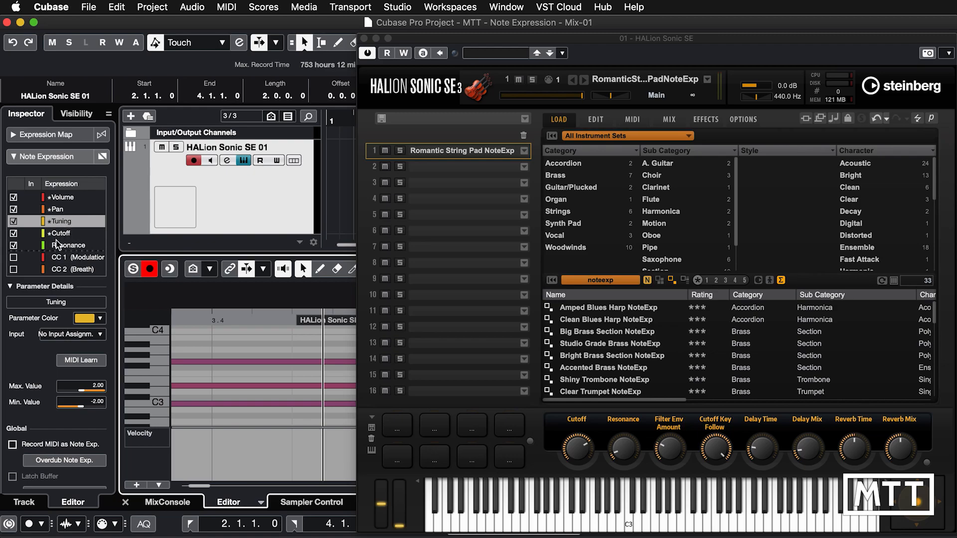
# Load NoteExp presets in turn, from Amped Blues Harp through the brass sounds to Brickwall Nylon, to compare their Note Expression parameters
pyautogui.click(587, 308)
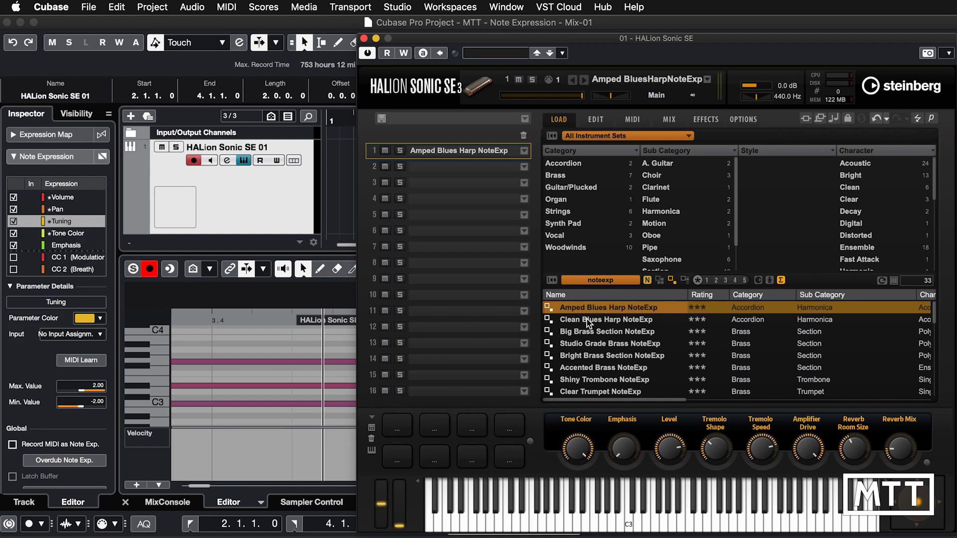
pyautogui.click(566, 319)
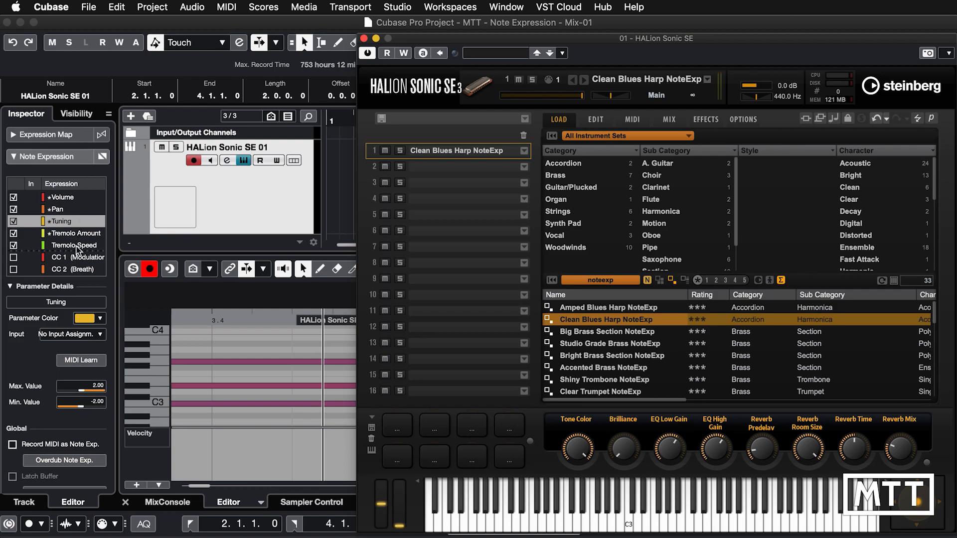
pyautogui.click(550, 329)
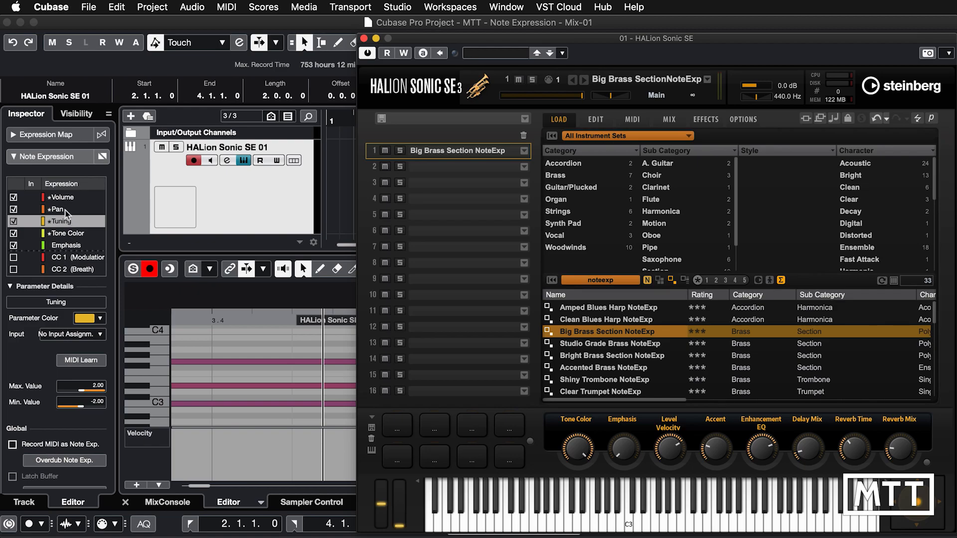
pyautogui.click(588, 345)
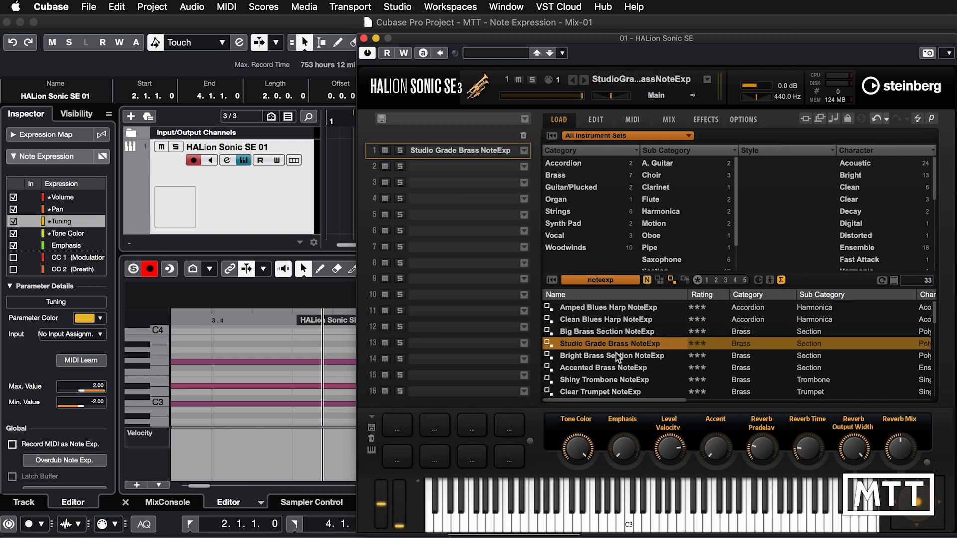
pyautogui.click(607, 359)
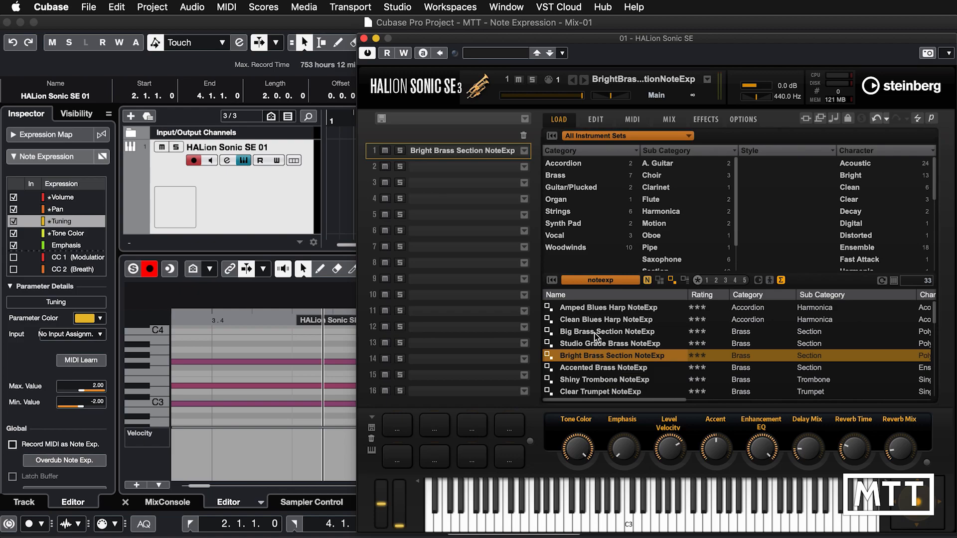
pyautogui.click(593, 369)
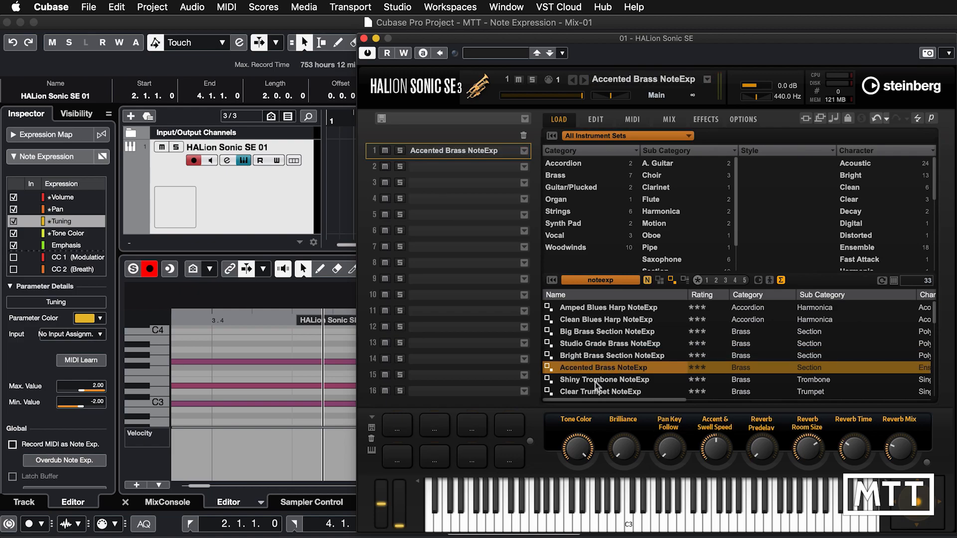
pyautogui.click(593, 379)
pyautogui.scroll(-3, 593, 385)
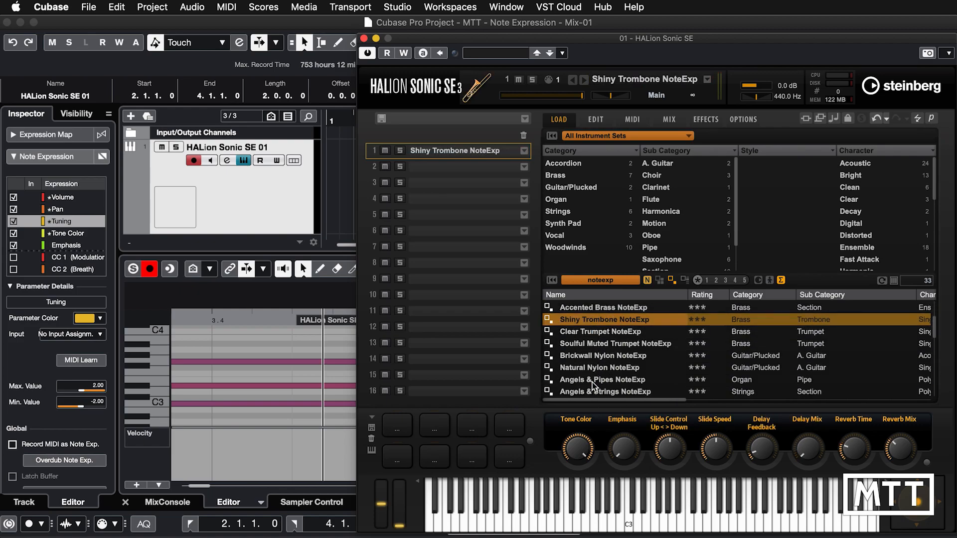
pyautogui.click(590, 355)
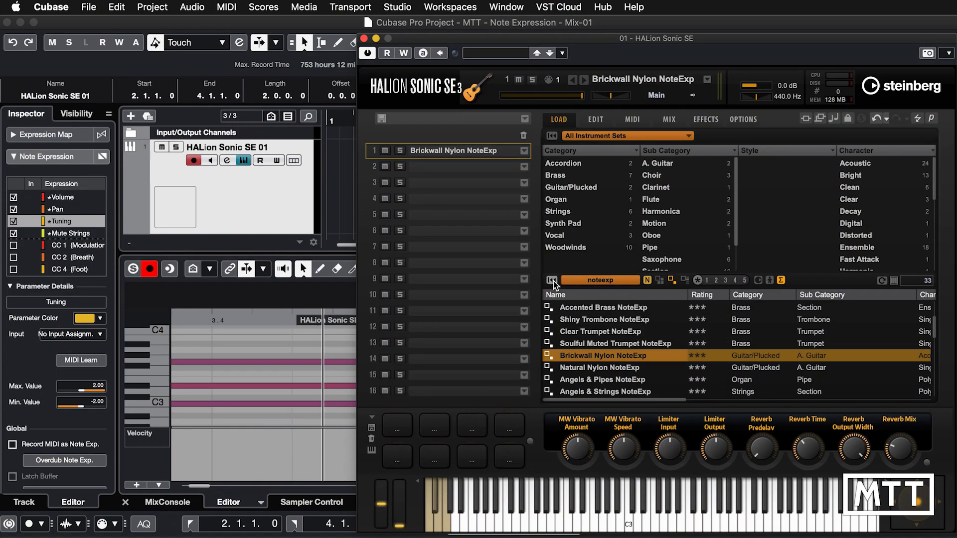
# Clear the noteexp filter and load [GM 025] Nylon Guitar, Digeridoo and Chilled Nylon Guitar to compare their available expression parameters
pyautogui.click(552, 279)
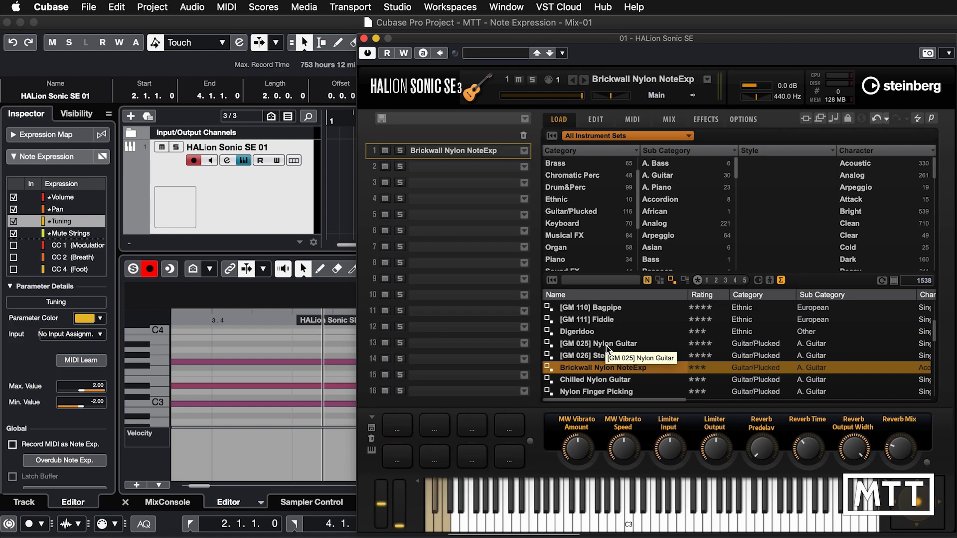
pyautogui.click(606, 345)
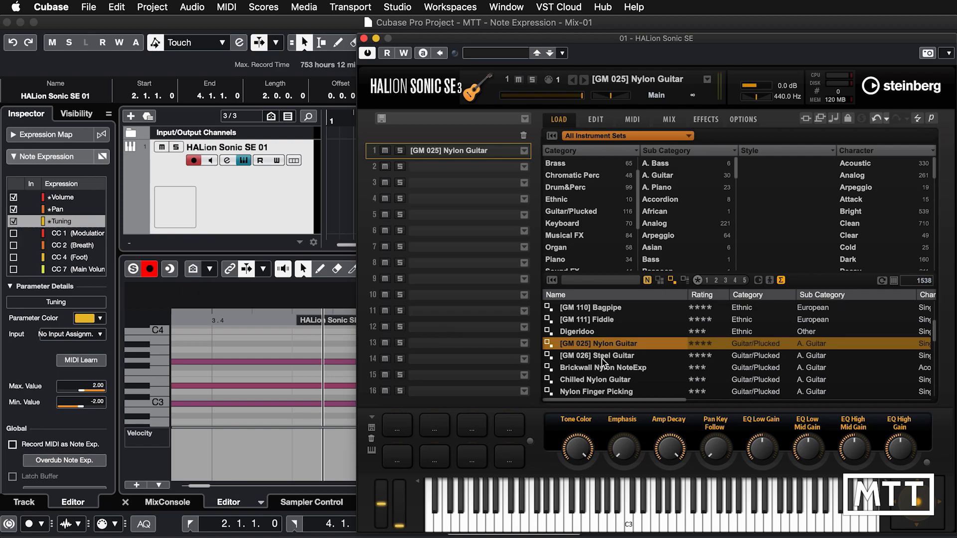
pyautogui.click(581, 334)
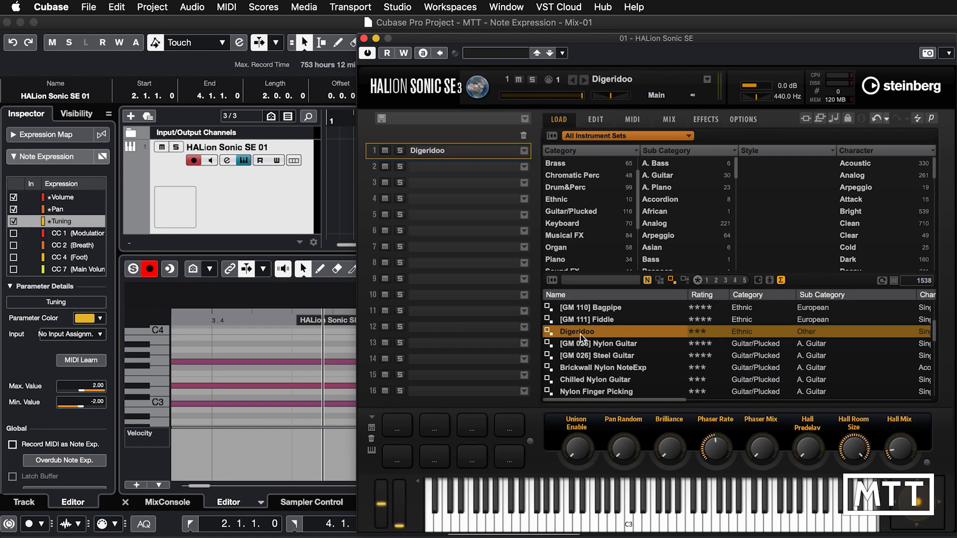
pyautogui.click(610, 380)
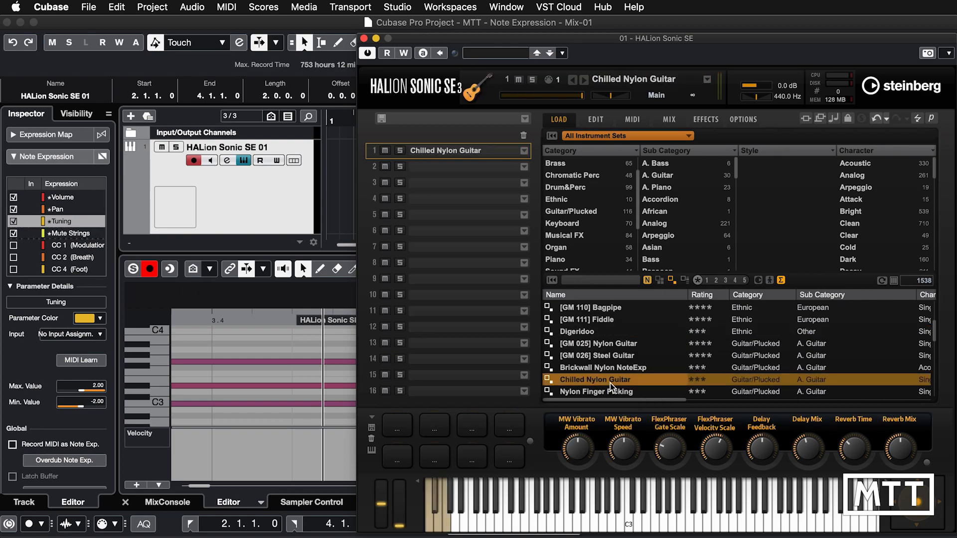
pyautogui.scroll(-4, 612, 382)
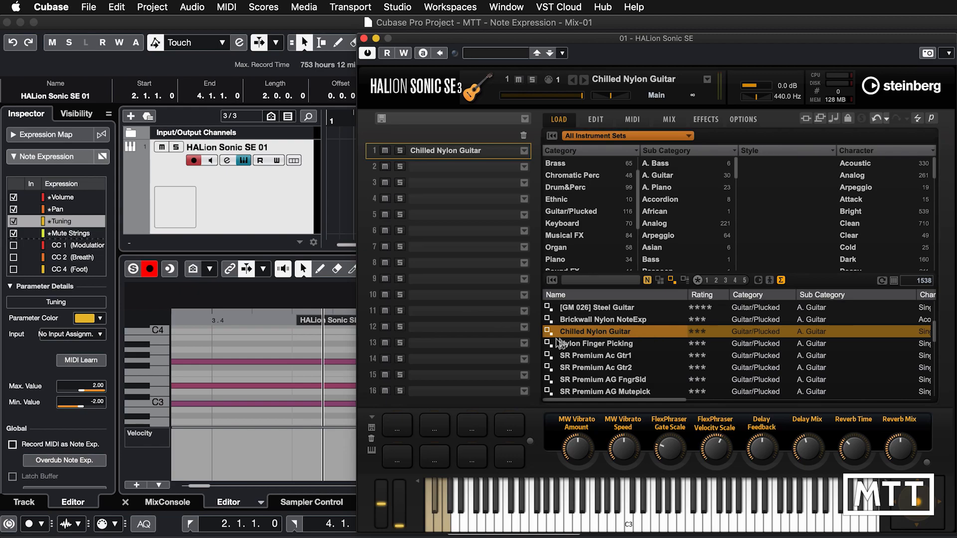
pyautogui.click(575, 348)
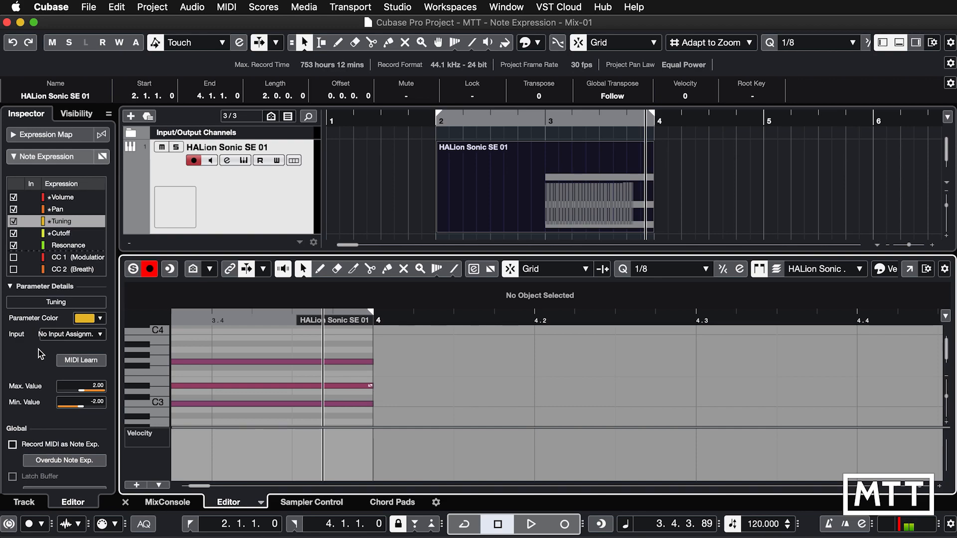
# Assign Pitchbend as the input for the Tuning expression parameter and switch MIDI Learn on and back off
pyautogui.click(75, 339)
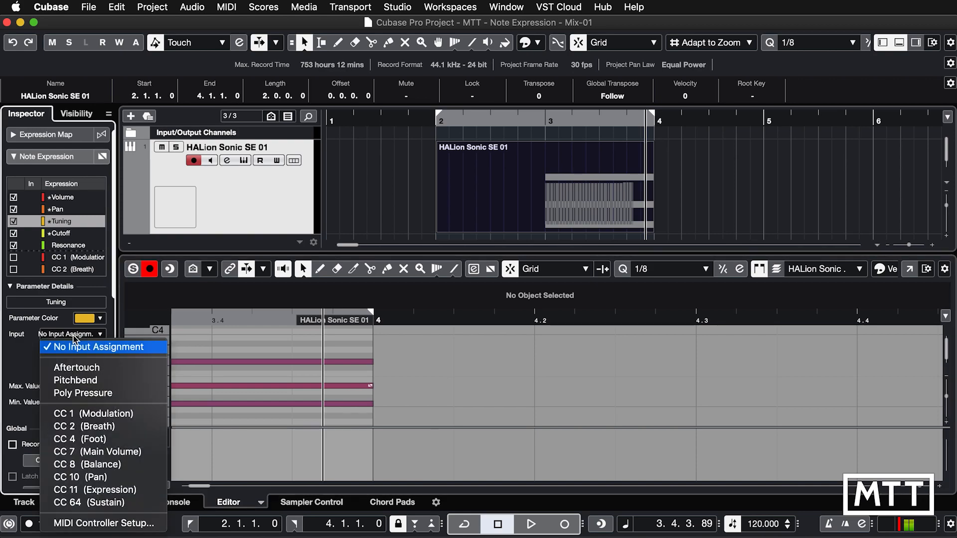
pyautogui.click(64, 382)
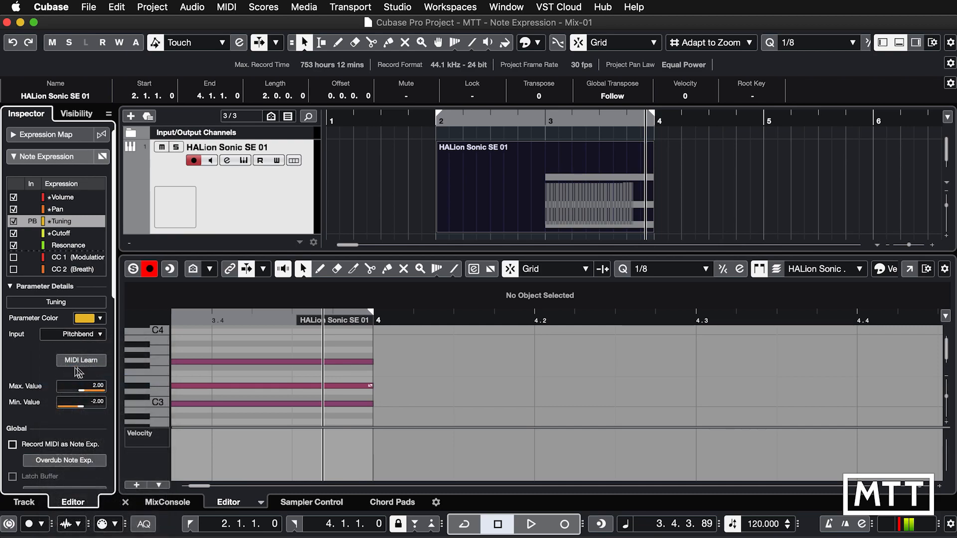
pyautogui.click(79, 361)
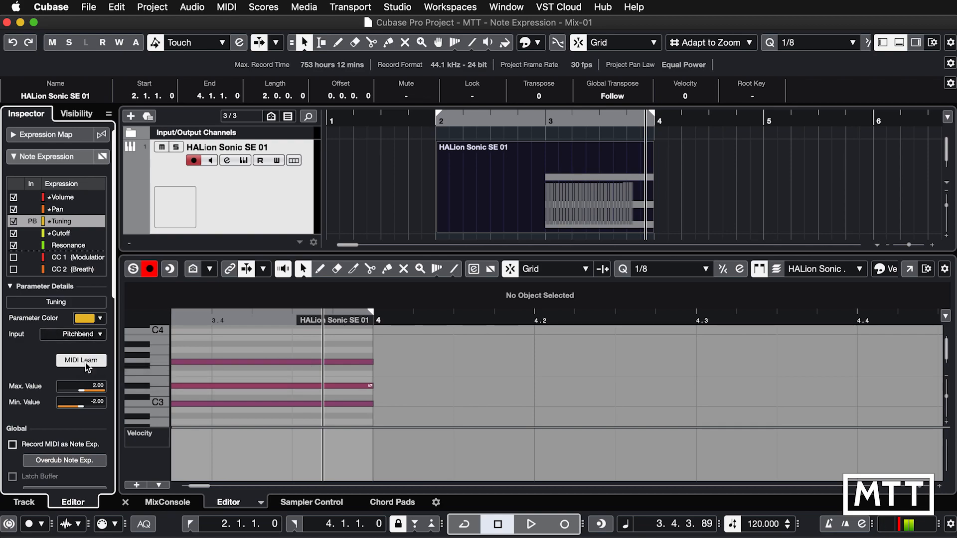
pyautogui.click(85, 365)
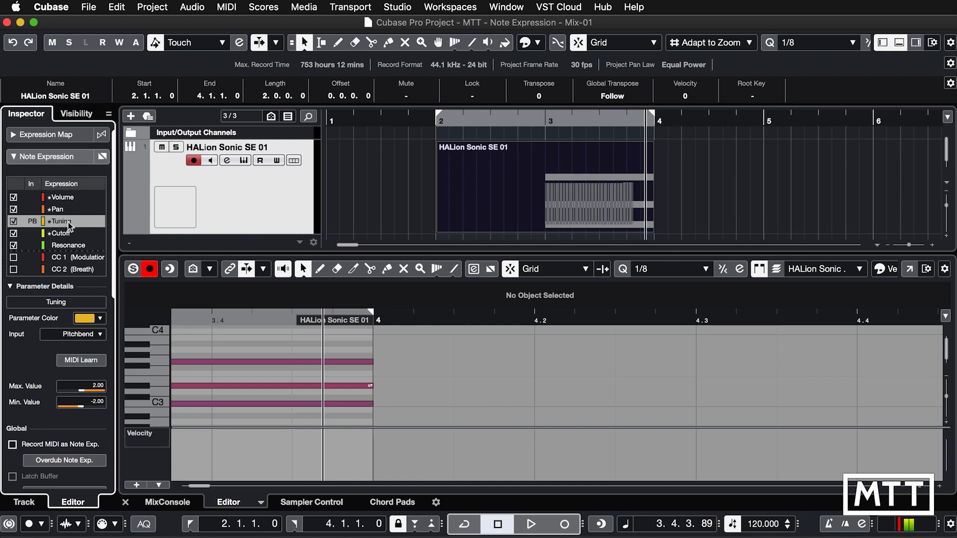
# In a separate Key Editor window, hide the Multiple Part Controls and show the Step/MIDI Input controls
pyautogui.hscroll(-3, 419, 373)
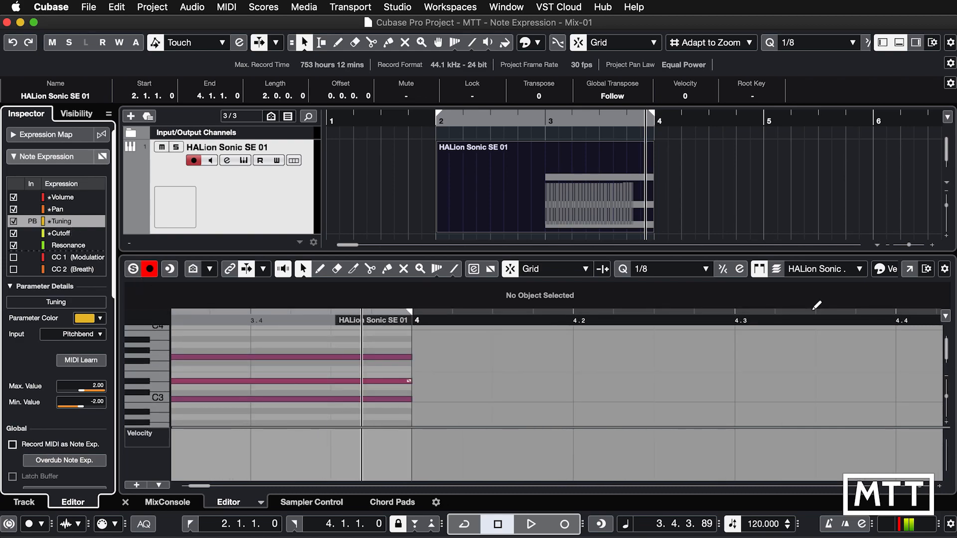
pyautogui.click(909, 269)
pyautogui.press('1')
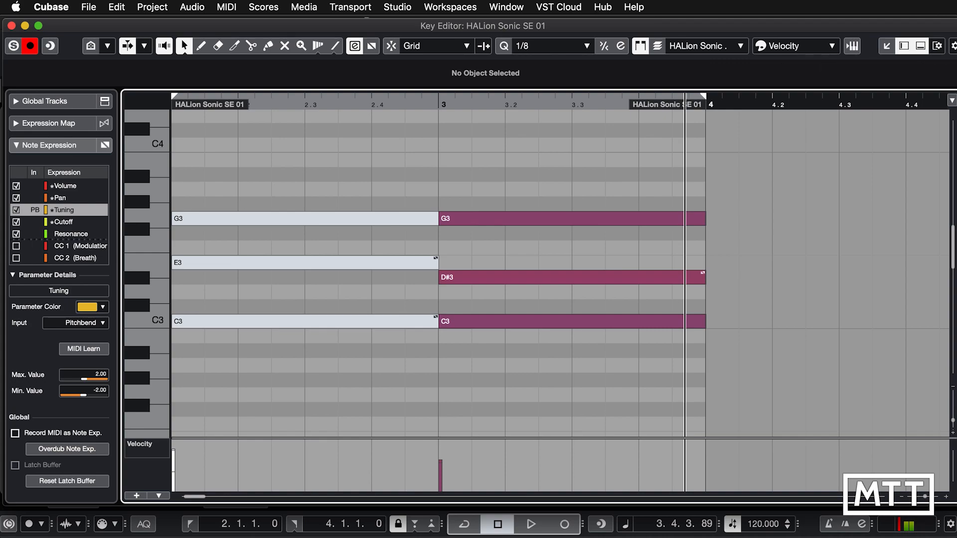
pyautogui.rightClick(953, 50)
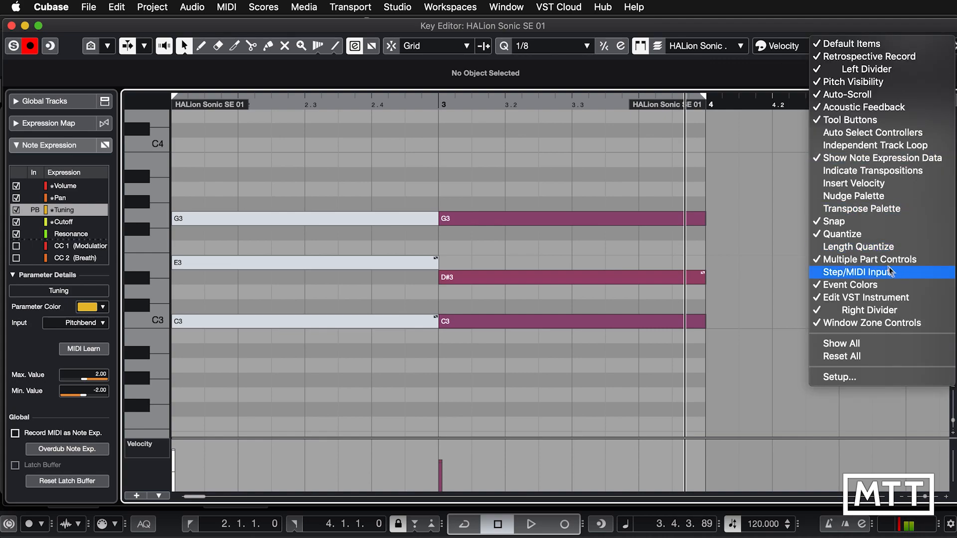
pyautogui.click(870, 260)
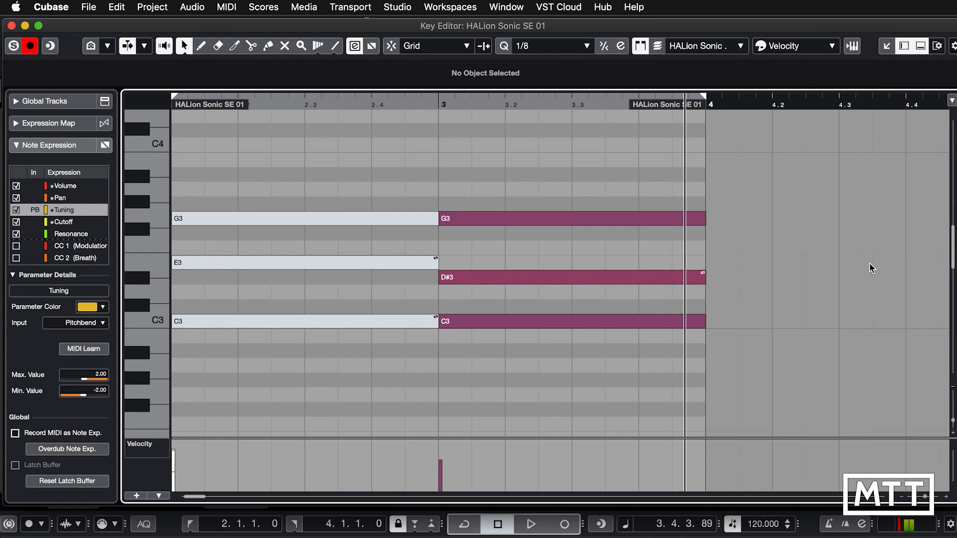
pyautogui.rightClick(953, 54)
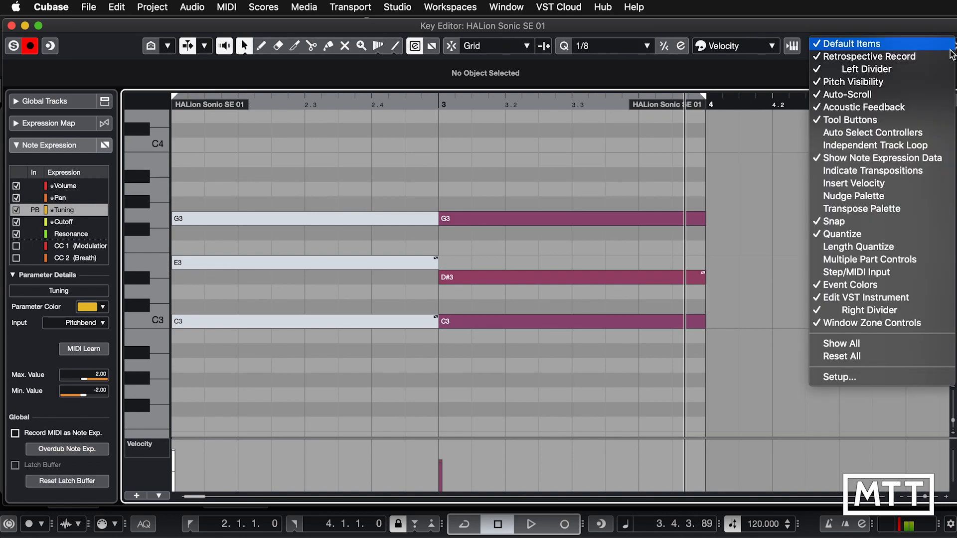
pyautogui.click(856, 272)
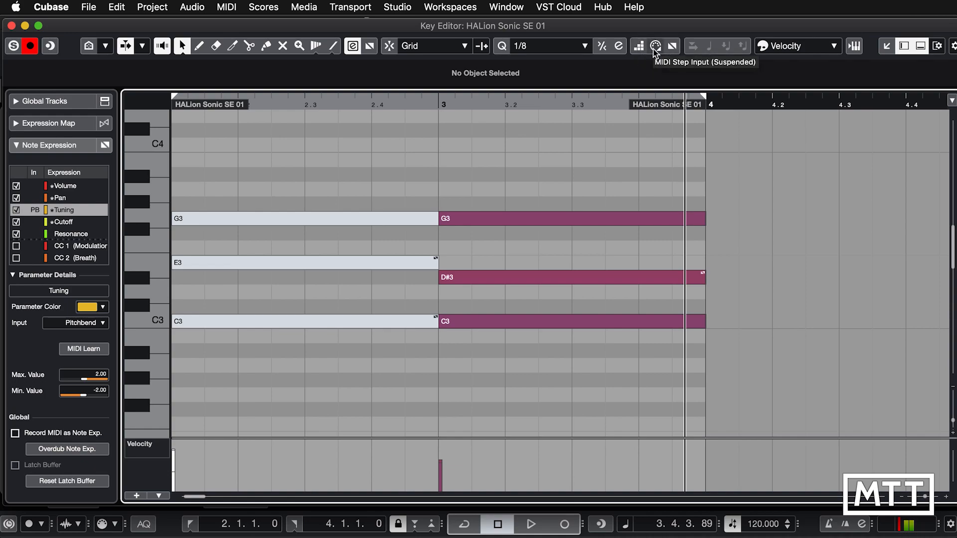
# Enable MIDI input together with Note Expression MIDI Input and select the D#3 note in bar 3
pyautogui.click(654, 47)
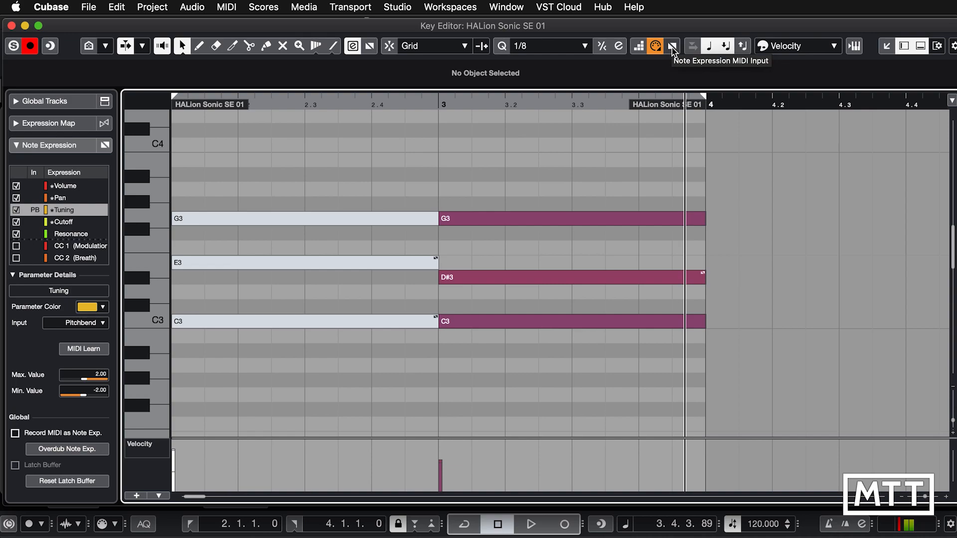
pyautogui.click(672, 47)
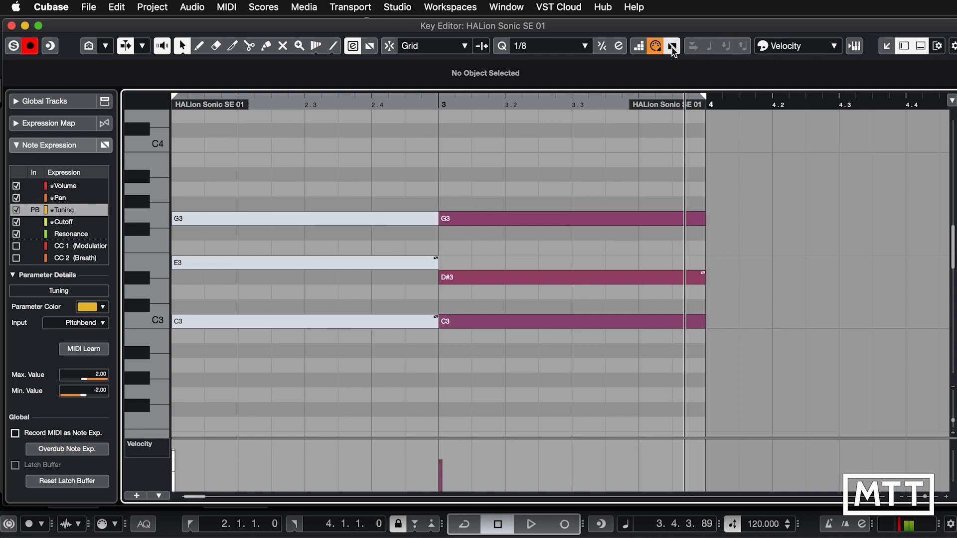
pyautogui.click(504, 284)
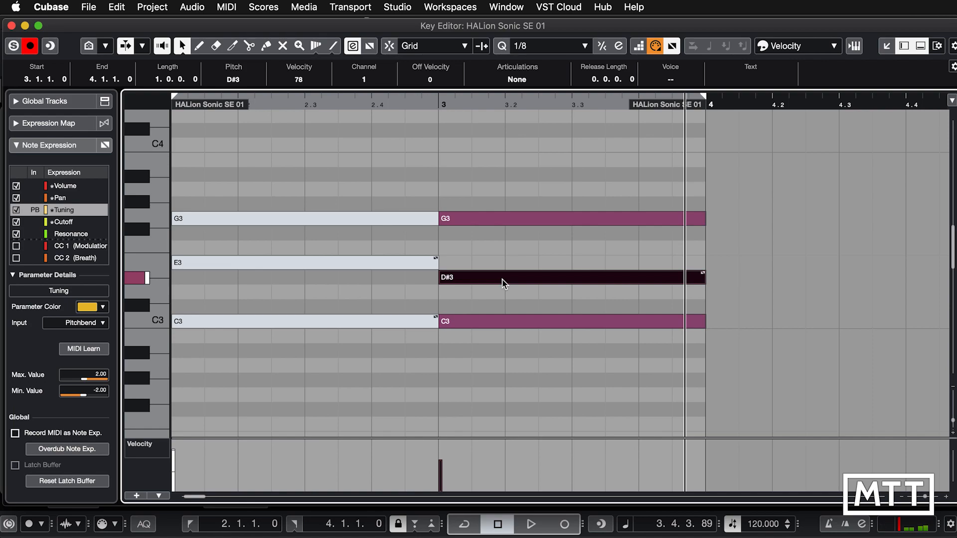
# Check the Tuning curve on bar 3's D#3 note in its Note Expression editor, and play back from just before bar 3
pyautogui.click(502, 293)
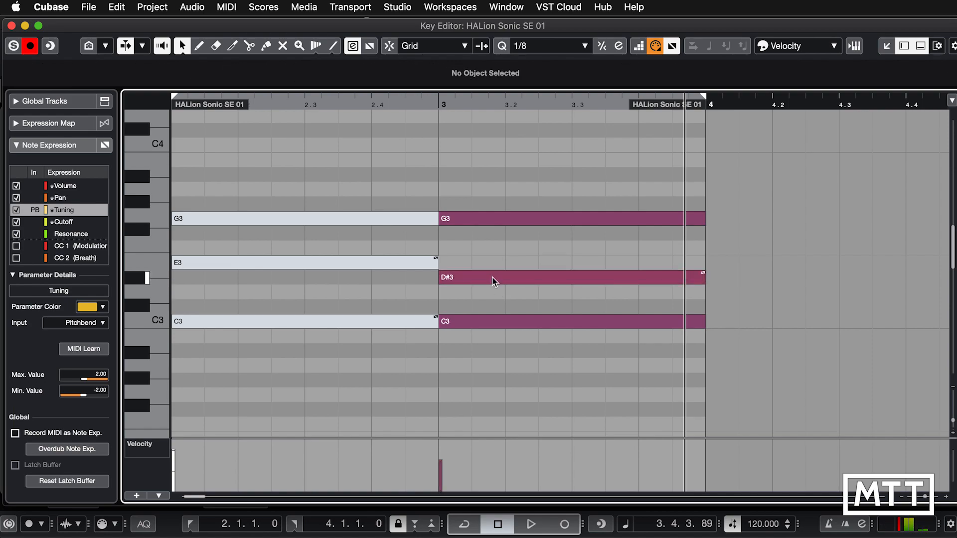
pyautogui.click(494, 280)
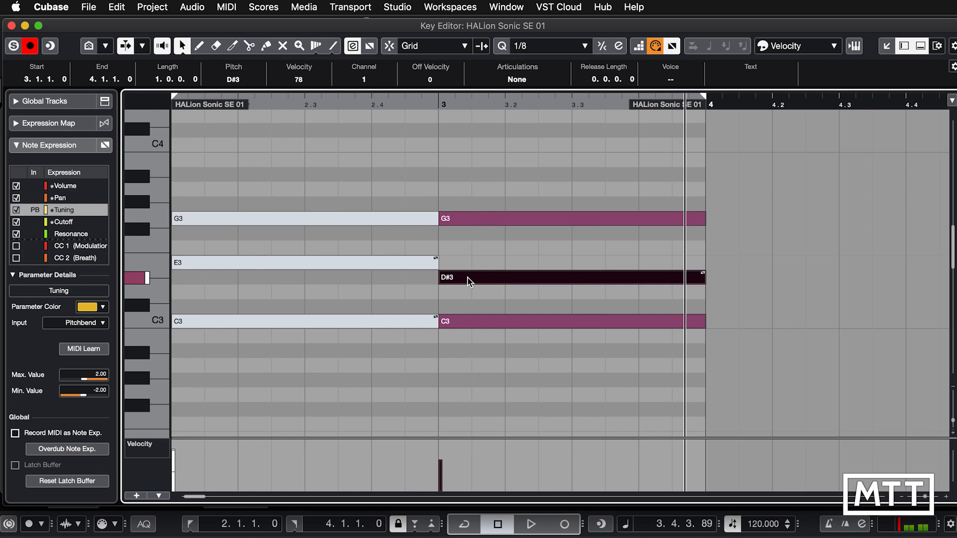
pyautogui.doubleClick(483, 278)
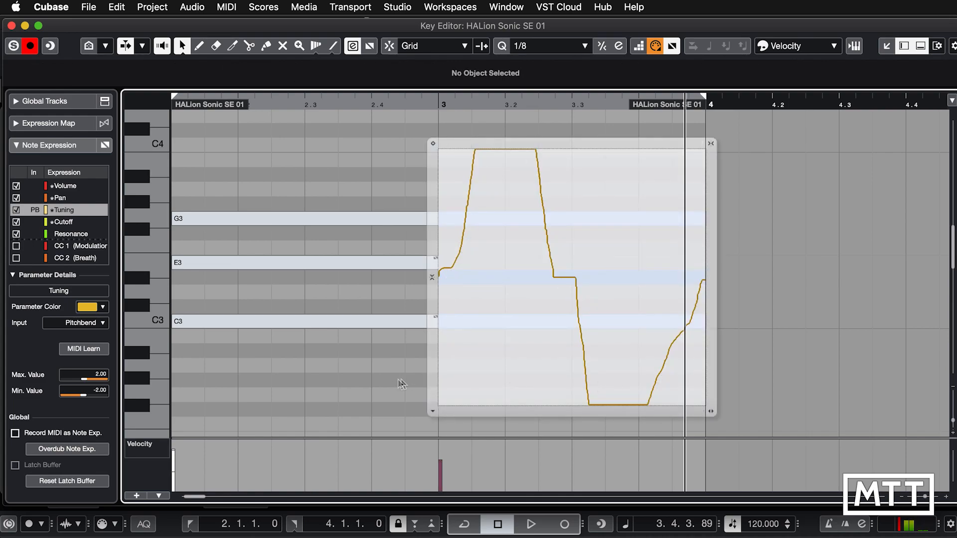
pyautogui.click(379, 385)
pyautogui.click(424, 104)
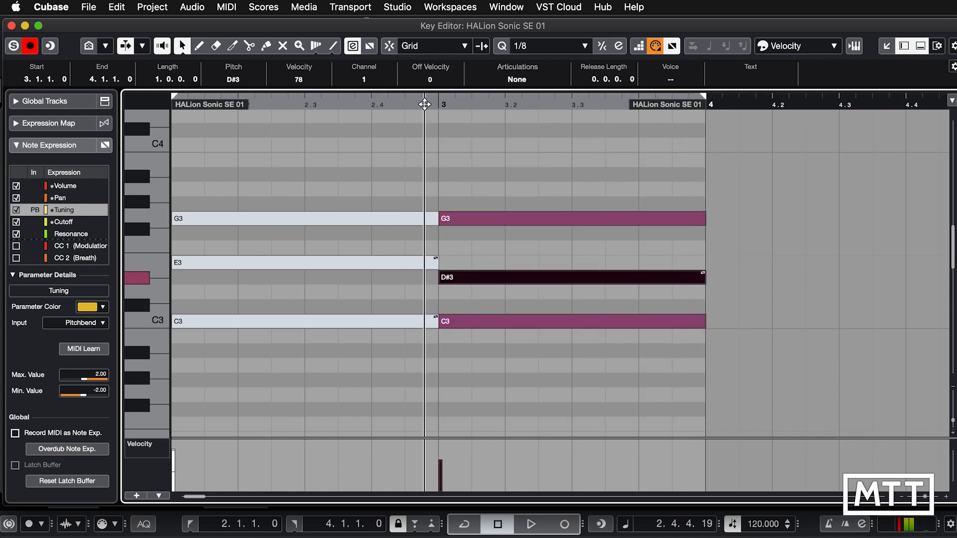
pyautogui.press('space')
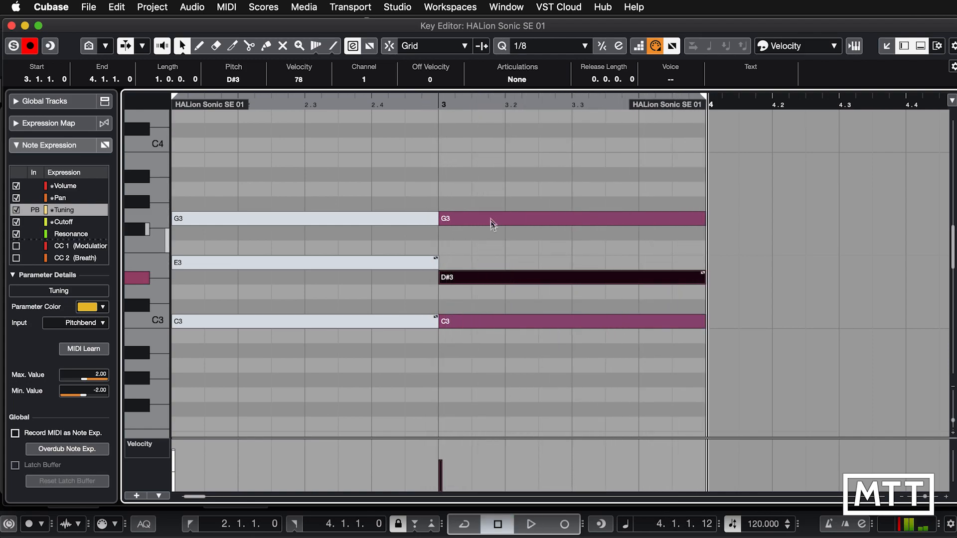
# Select the G3 note in bar 3 and play the passage from just before that bar to listen to it
pyautogui.click(459, 324)
pyautogui.click(473, 218)
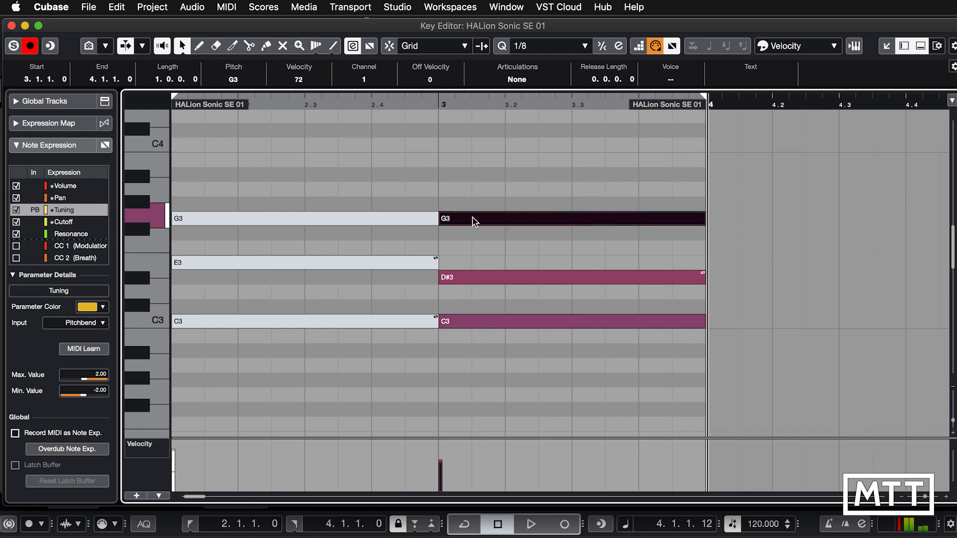
pyautogui.click(421, 104)
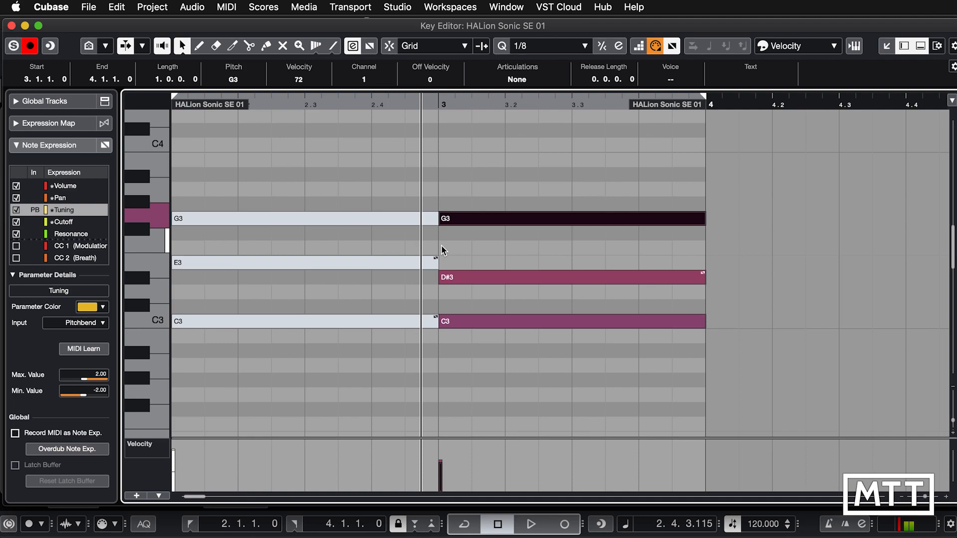
pyautogui.press('space')
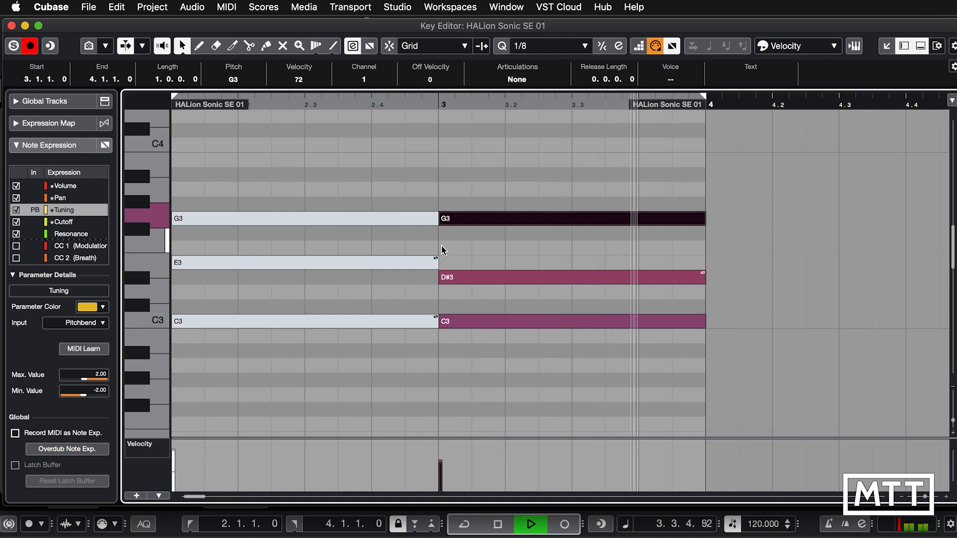
pyautogui.press('space')
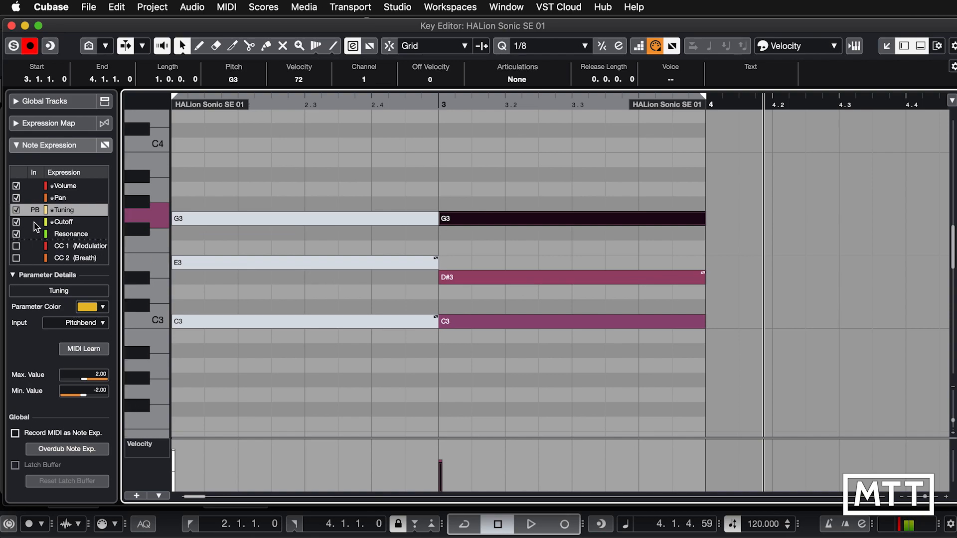
# Assign CC 77 to the Cutoff parameter with MIDI Learn and check the Cutoff curve entered on bar 3's G3 note
pyautogui.click(64, 223)
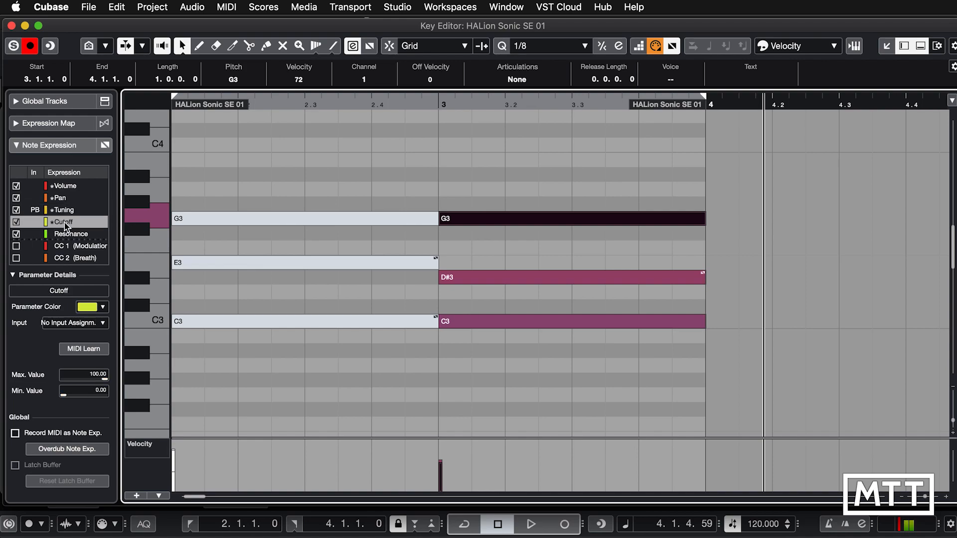
pyautogui.click(86, 350)
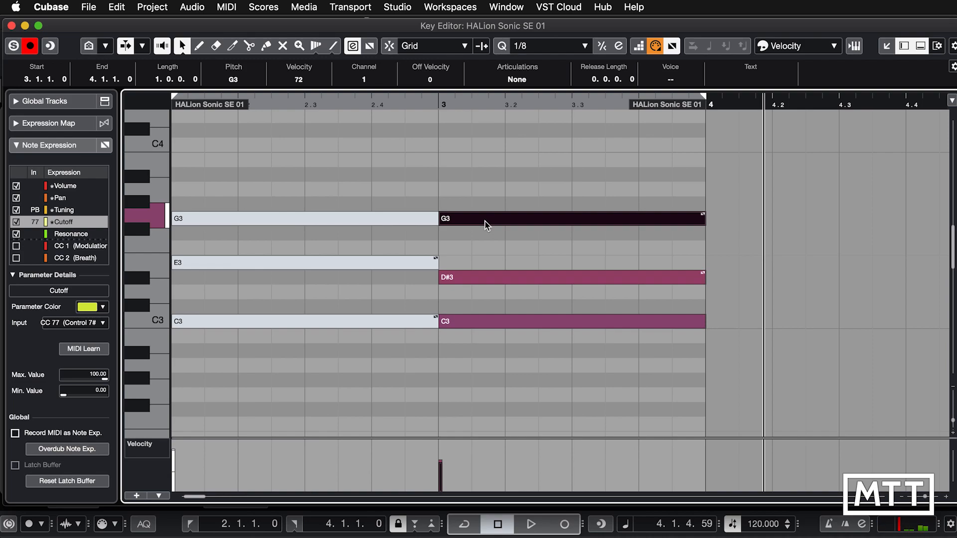
pyautogui.click(504, 246)
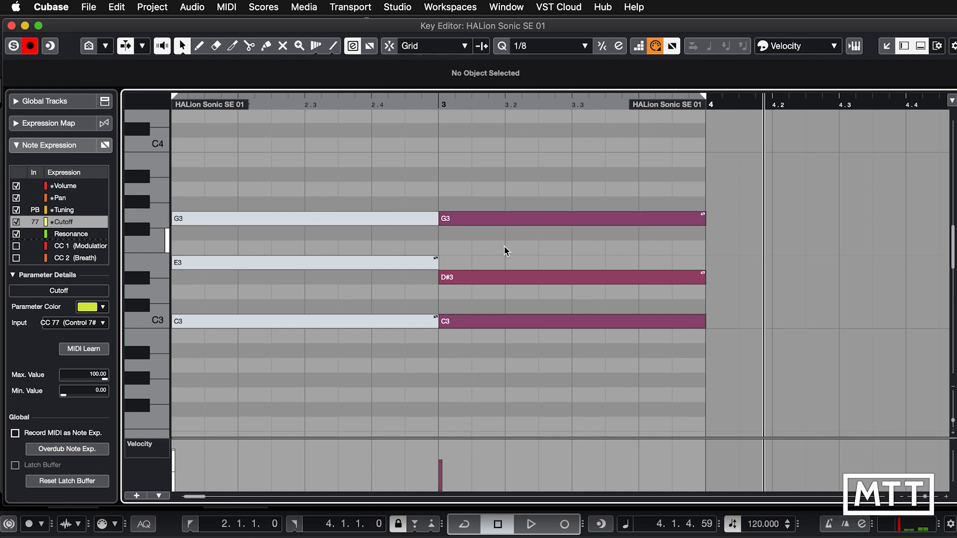
pyautogui.doubleClick(504, 217)
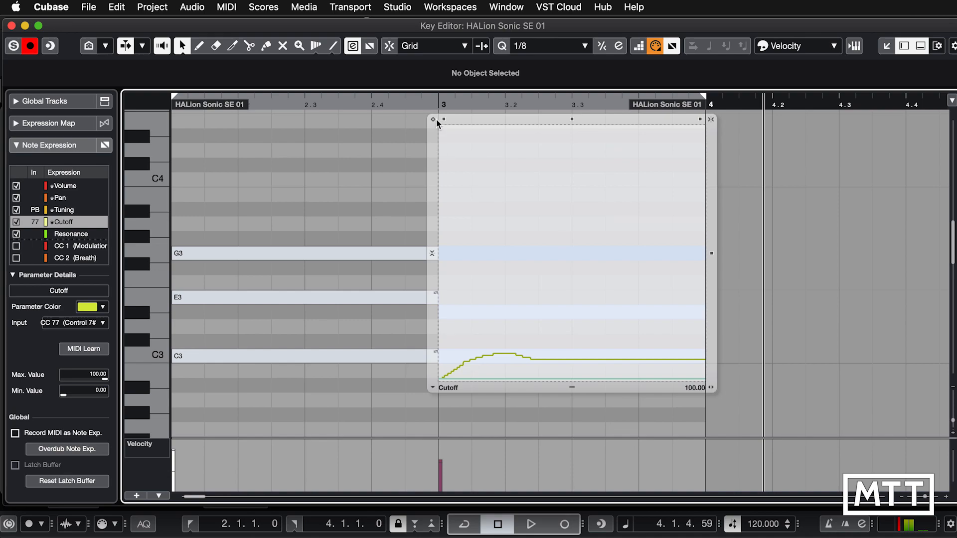
pyautogui.click(400, 155)
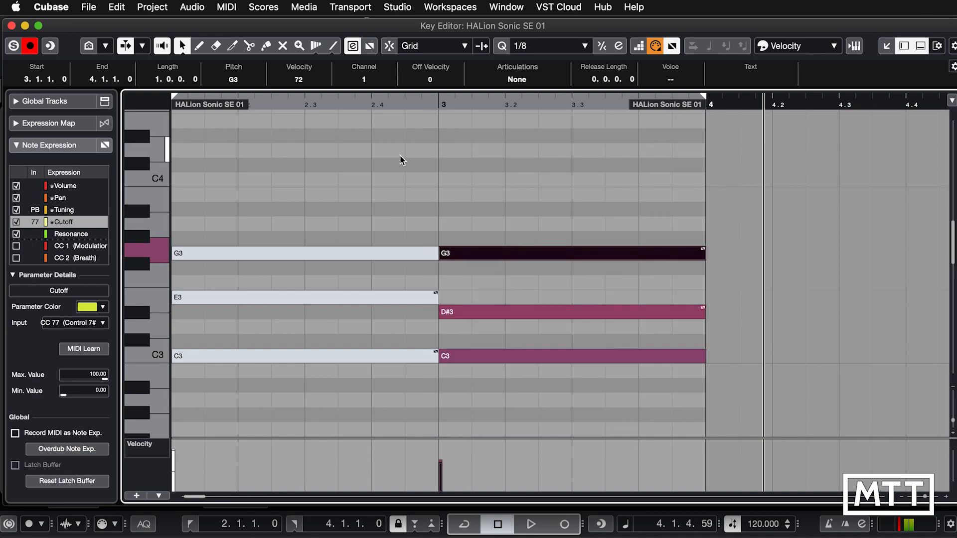
# Enter new Cutoff curves on bar 3's G3 note through CC 77, replacing a rising sweep with three peaks
pyautogui.doubleClick(483, 257)
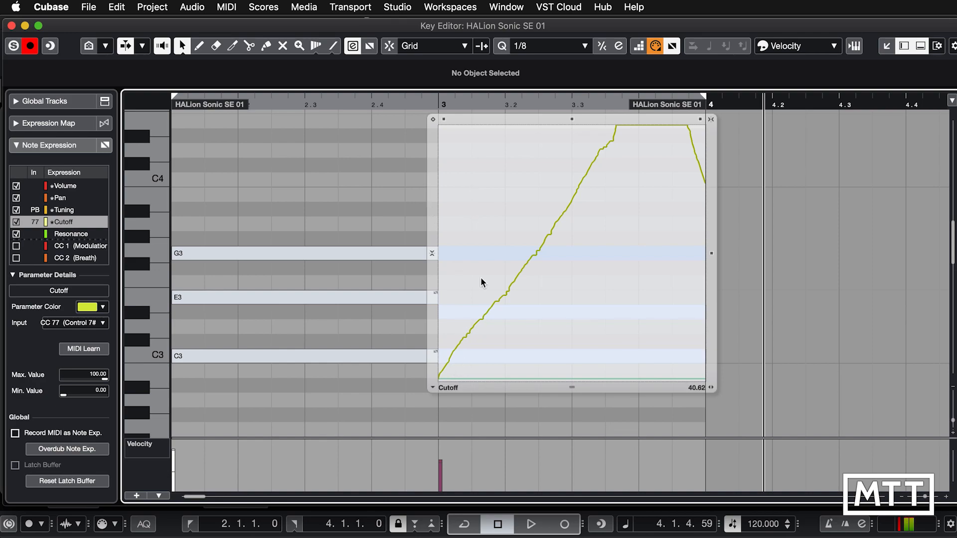
pyautogui.click(405, 220)
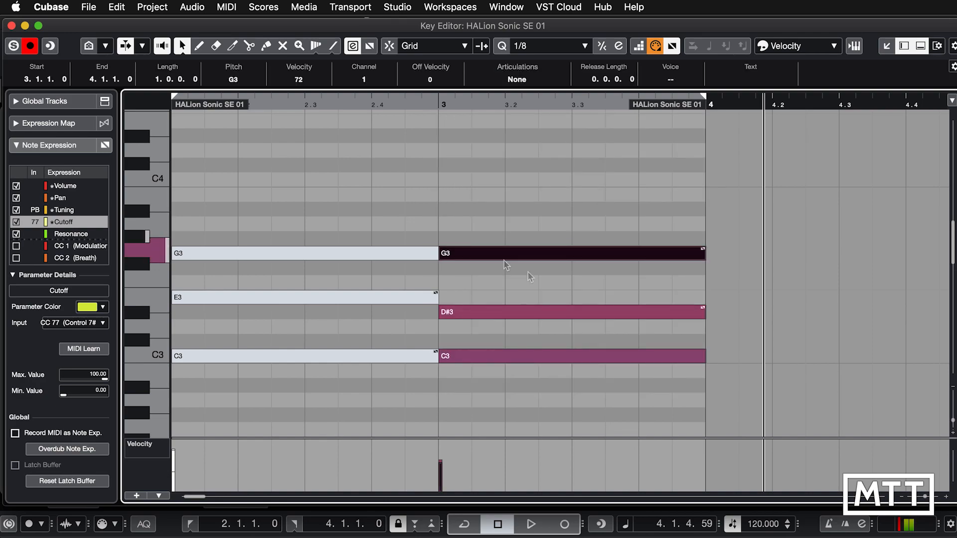
pyautogui.click(494, 234)
pyautogui.doubleClick(495, 250)
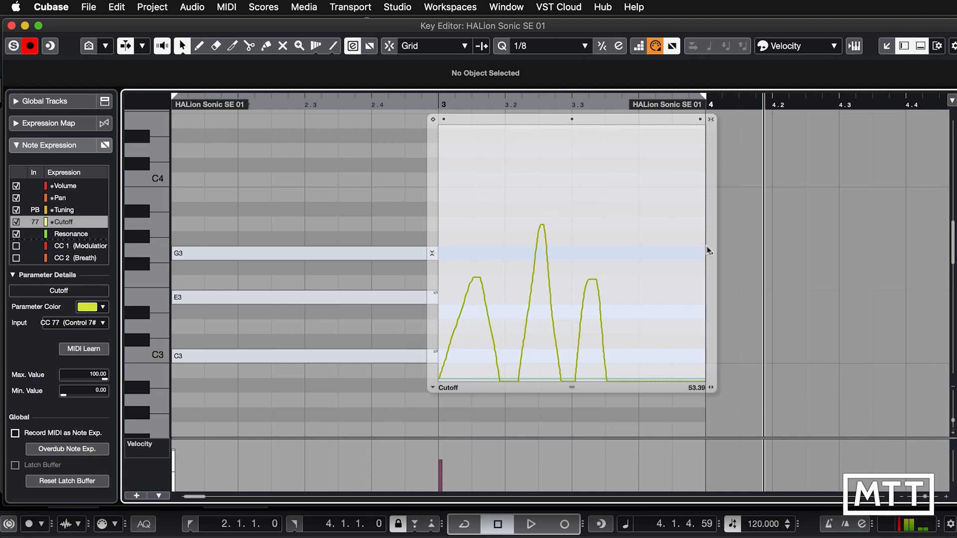
# Scale the G3 note's three-peak Cutoff curve up vertically, adjust it horizontally, and close the Note Expression editor
pyautogui.moveTo(710, 253)
pyautogui.mouseDown()
pyautogui.moveTo(713, 262)
pyautogui.moveTo(712, 250)
pyautogui.mouseUp()
pyautogui.moveTo(573, 119); pyautogui.dragTo(575, 98)
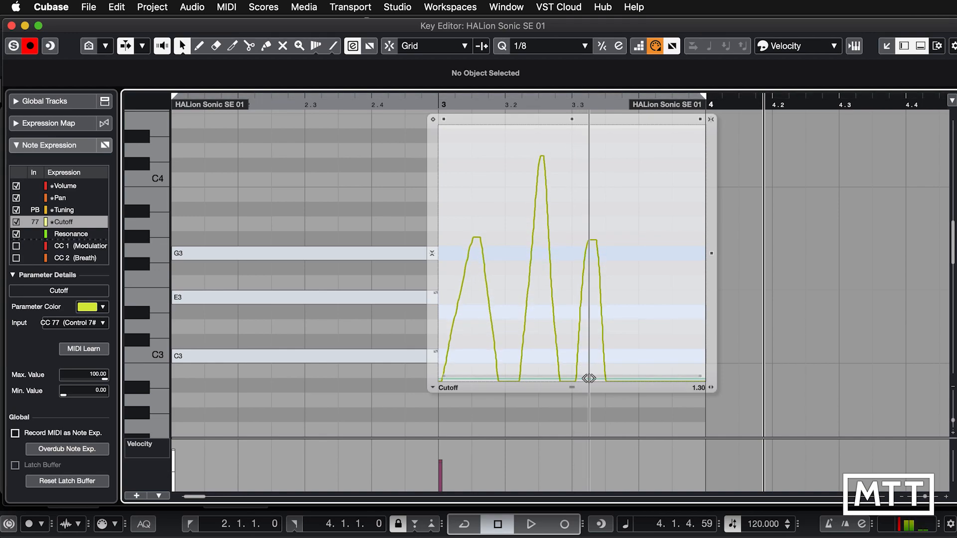
pyautogui.moveTo(590, 378); pyautogui.dragTo(668, 377)
pyautogui.click(386, 170)
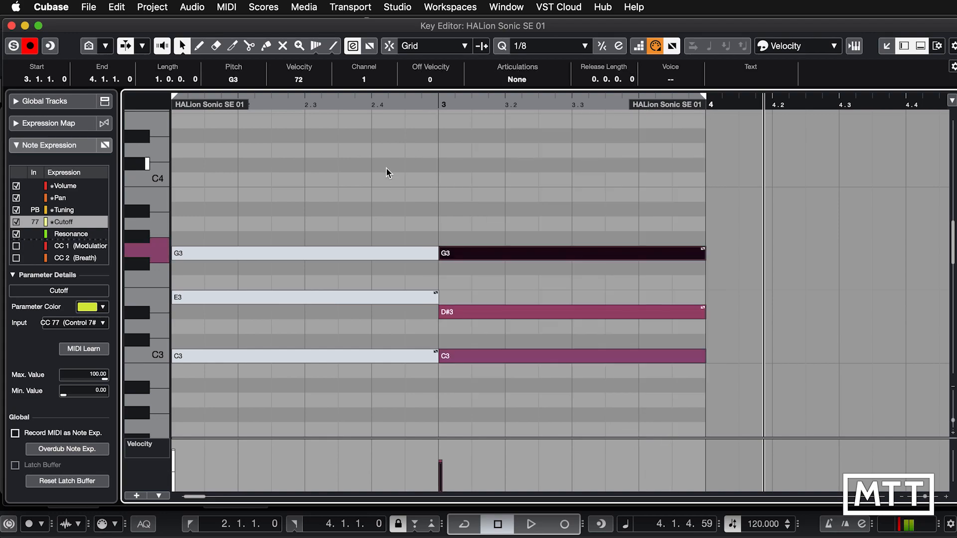
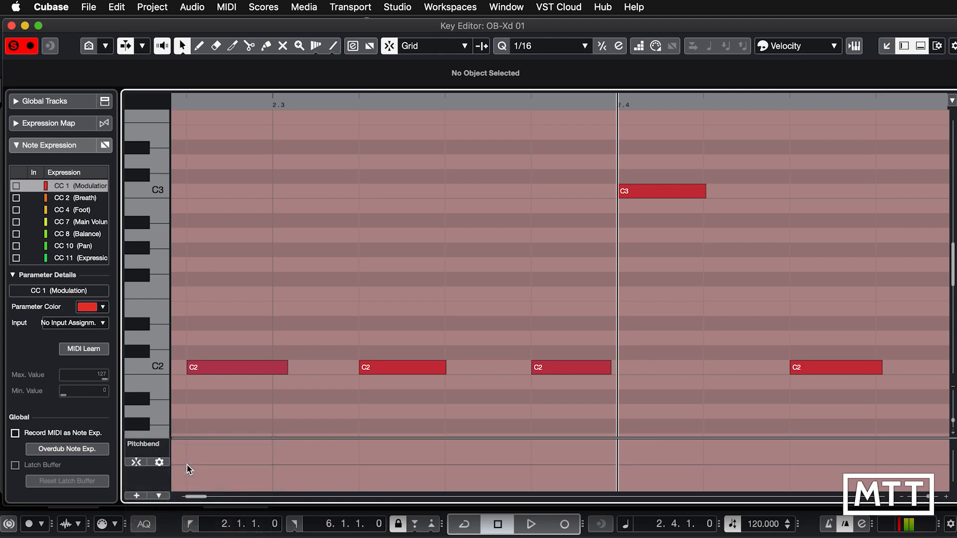
# With the Draw tool, sketch a short rising pitchbend ramp from about -3322 at the start of the C3 note on beat 2.4
pyautogui.rightClick(618, 480)
pyautogui.click(630, 476)
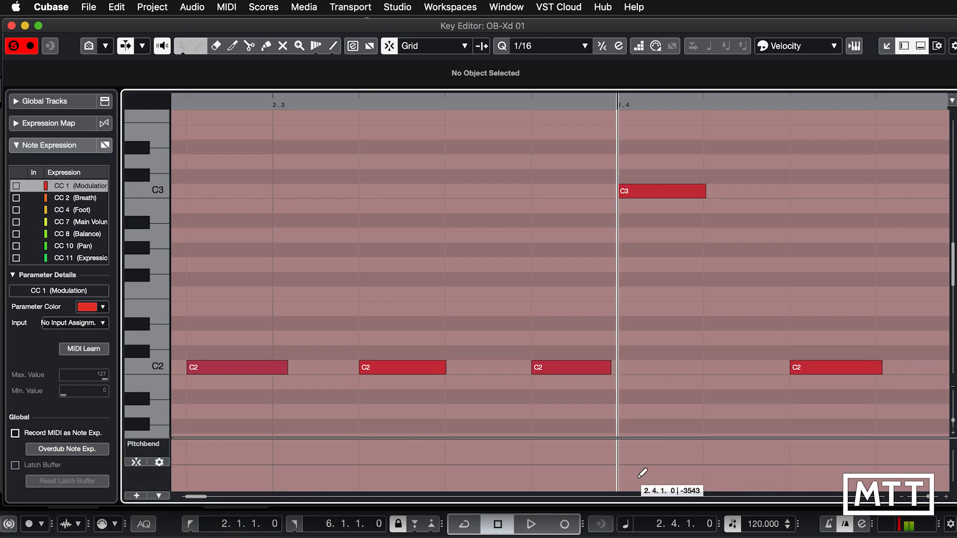
pyautogui.moveTo(620, 480); pyautogui.dragTo(624, 465)
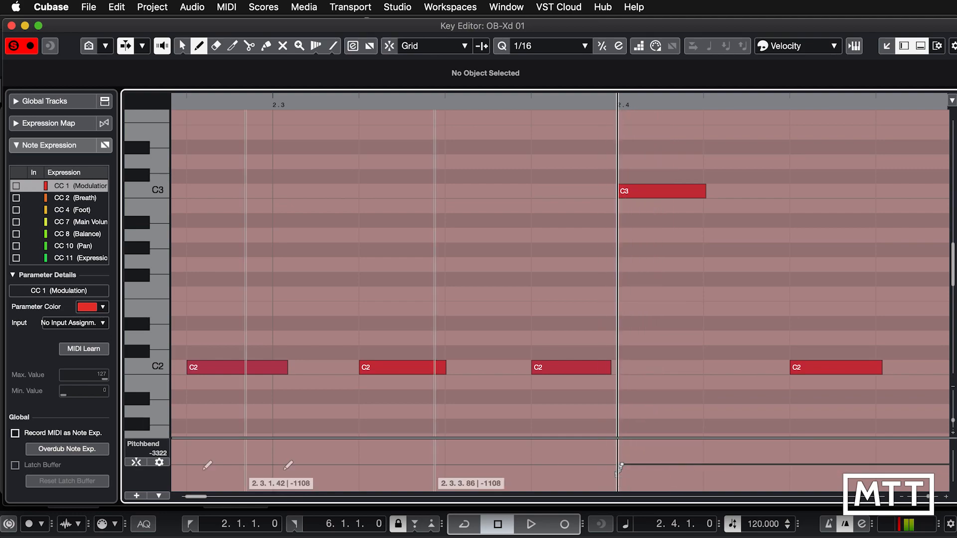
# Show CC 1 (Modulation) in the controller lane and draw a short hump beneath the C3 note on beat 2.4
pyautogui.click(149, 445)
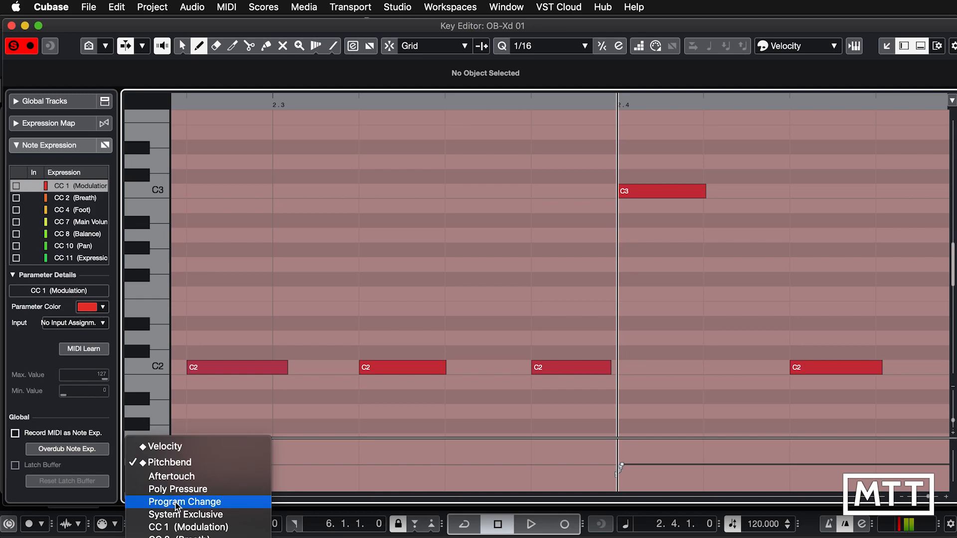
pyautogui.click(194, 526)
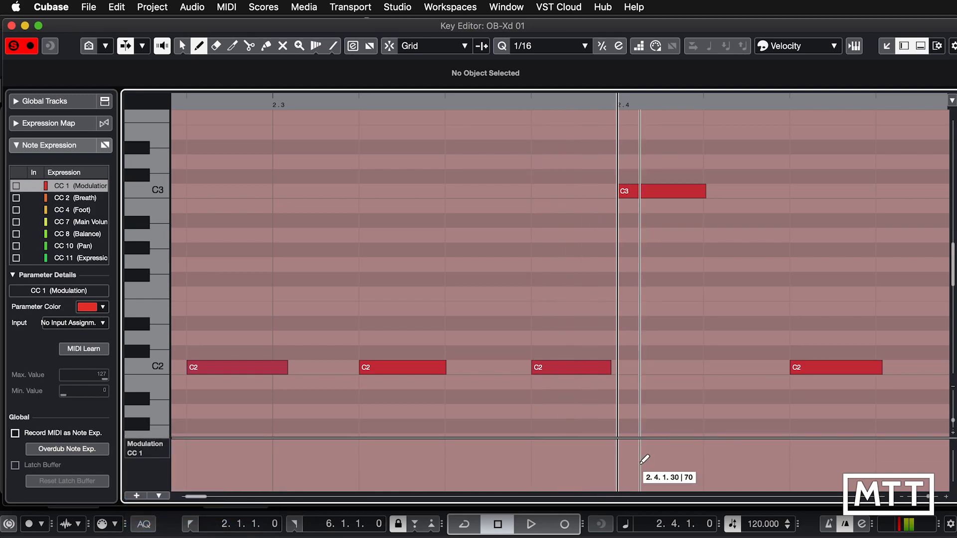
pyautogui.moveTo(640, 487)
pyautogui.mouseDown()
pyautogui.moveTo(657, 459)
pyautogui.moveTo(691, 503)
pyautogui.mouseUp()
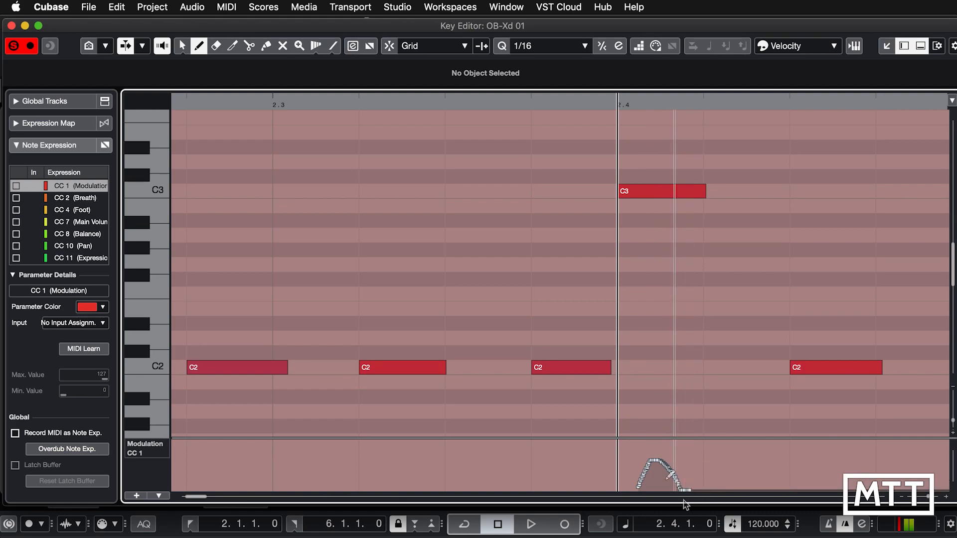
# Play the OB-Xd part from bar 2 to just past the start of bar 3 to hear the controller changes
pyautogui.press('g')
pyautogui.press('g')
pyautogui.press('g')
pyautogui.press('g')
pyautogui.press('g')
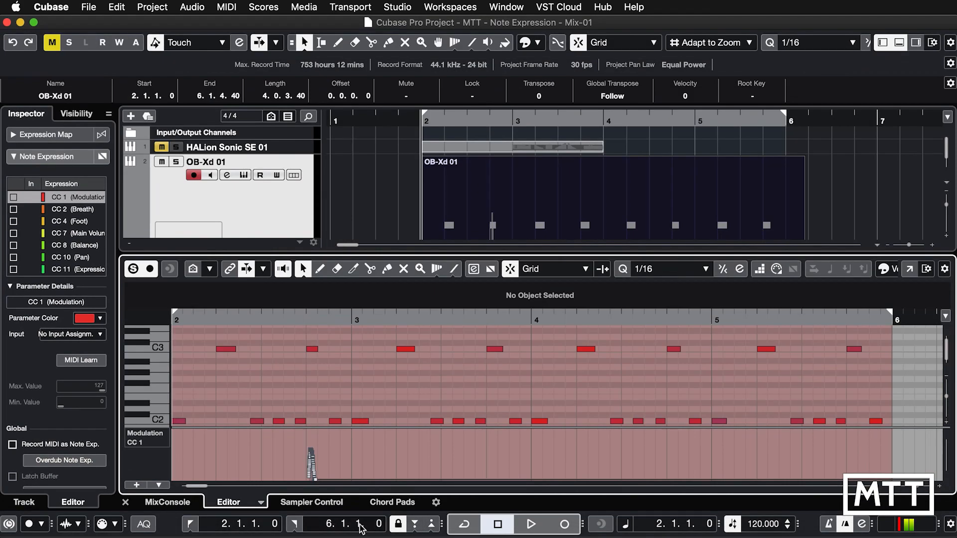
pyautogui.click(531, 525)
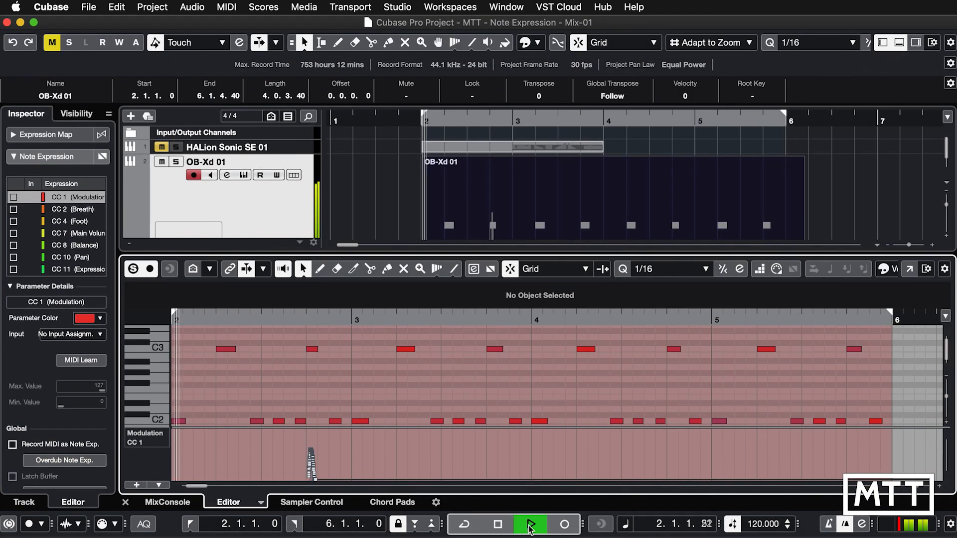
pyautogui.click(499, 525)
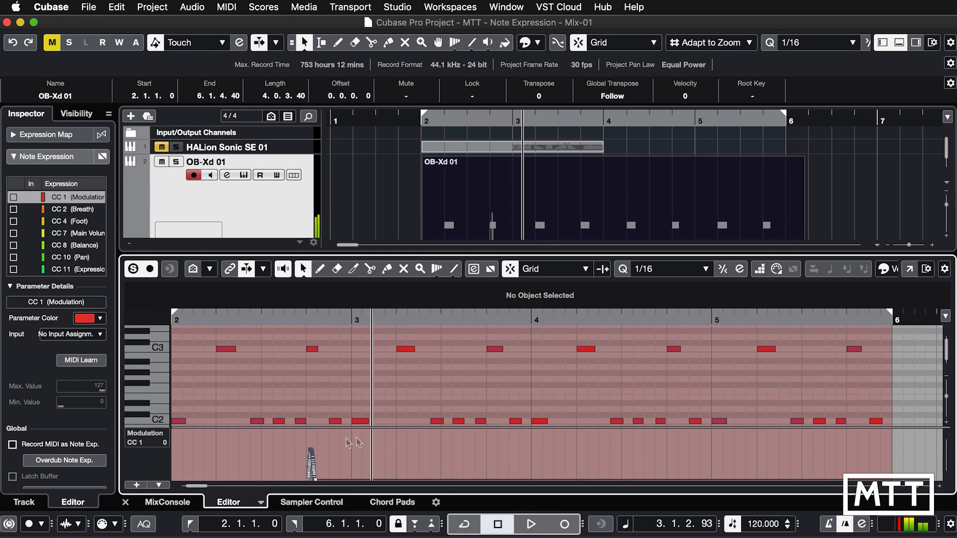
# Show Pitchbend in the project window's editor lane, place the cursor just before beat 2.4 and open the part in a separate window
pyautogui.click(132, 432)
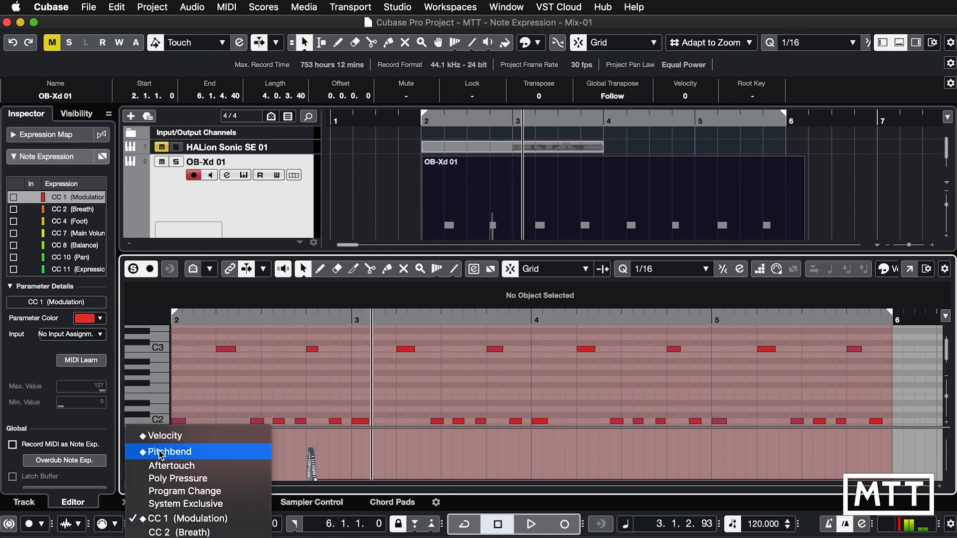
pyautogui.click(150, 451)
pyautogui.click(306, 321)
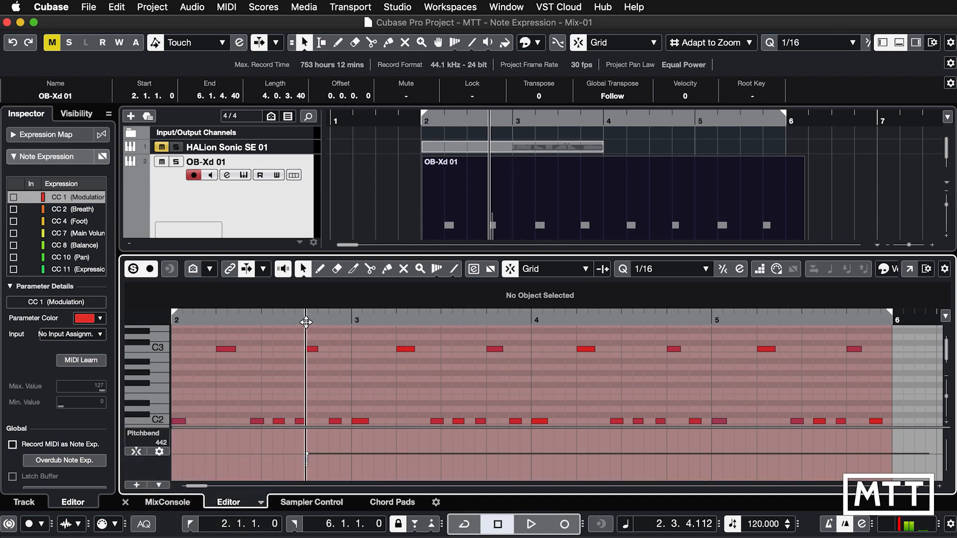
pyautogui.click(909, 269)
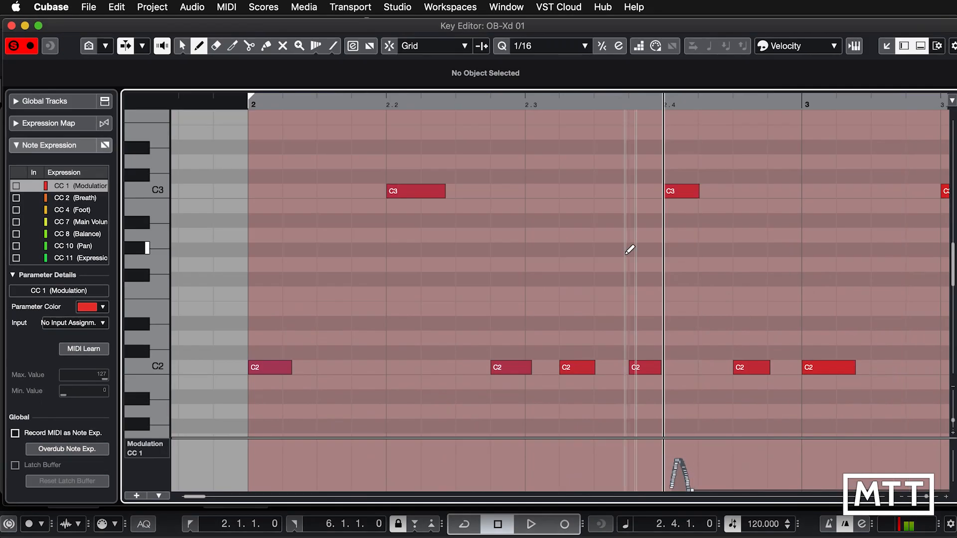
# Show Pitchbend in the separate Key Editor's lane and redraw the ramp under the beat 2.4 C3 note with a deeper starting bend
pyautogui.click(145, 448)
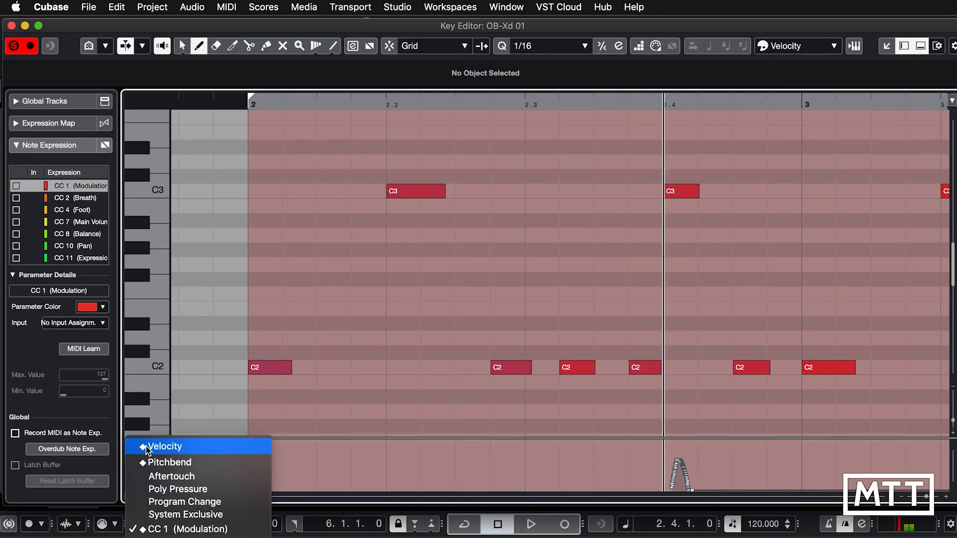
pyautogui.click(166, 462)
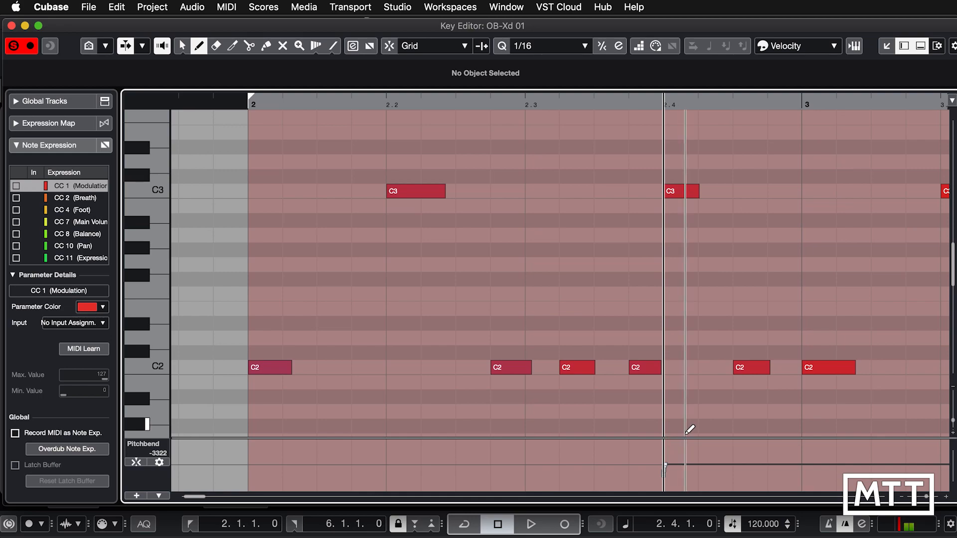
pyautogui.scroll(10, 689, 430)
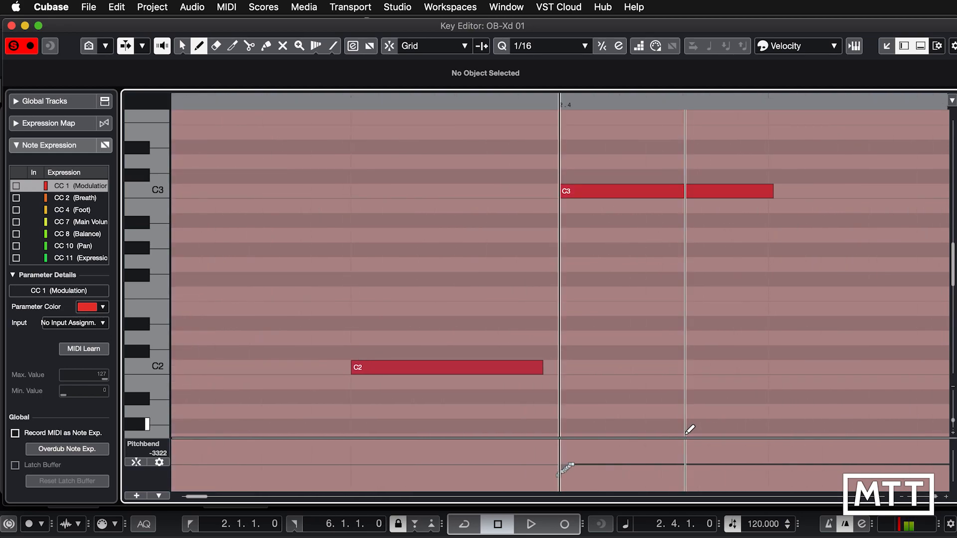
pyautogui.moveTo(573, 466)
pyautogui.mouseDown()
pyautogui.moveTo(562, 471)
pyautogui.moveTo(604, 459)
pyautogui.moveTo(564, 450)
pyautogui.moveTo(564, 487)
pyautogui.mouseUp()
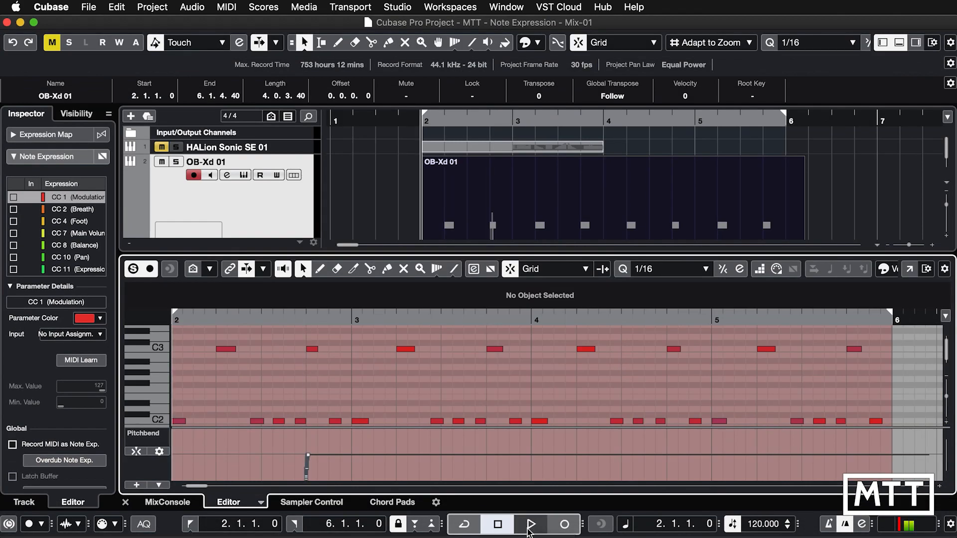
# Play the OB-Xd part from bar 2 to just past the start of bar 3 to hear the redrawn Pitchbend ramp
pyautogui.click(529, 530)
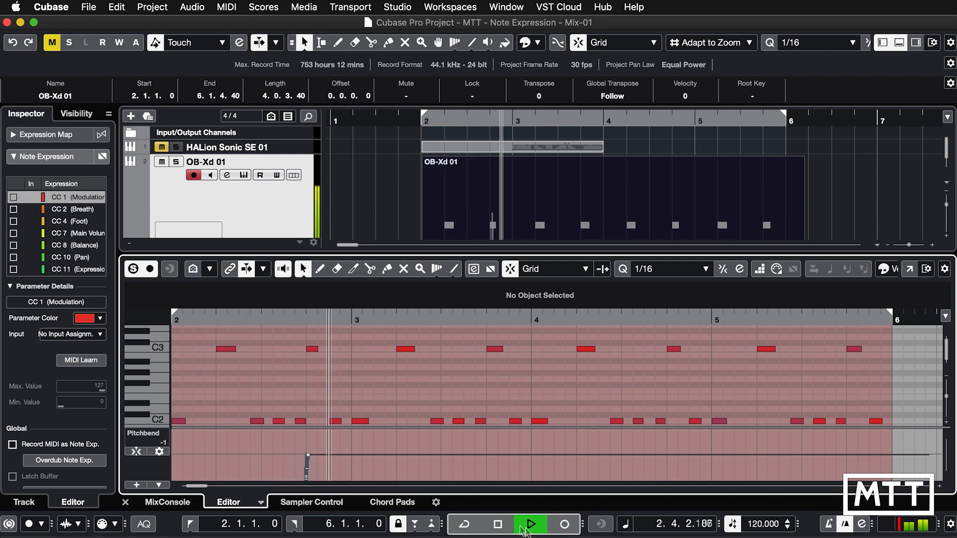
pyautogui.click(498, 524)
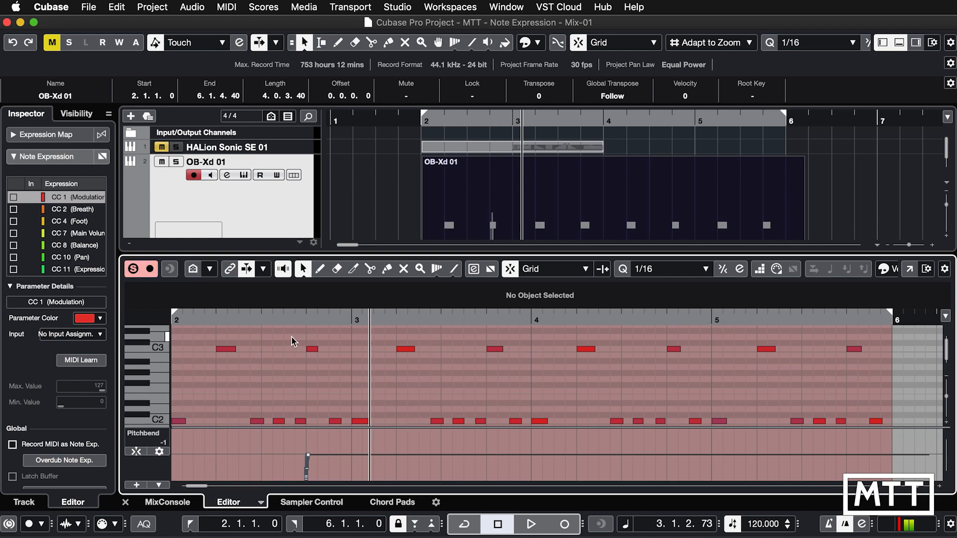
# Delete the C3 note on beat 4.4 and move the beat 2.4 C3 note into its place
pyautogui.click(312, 349)
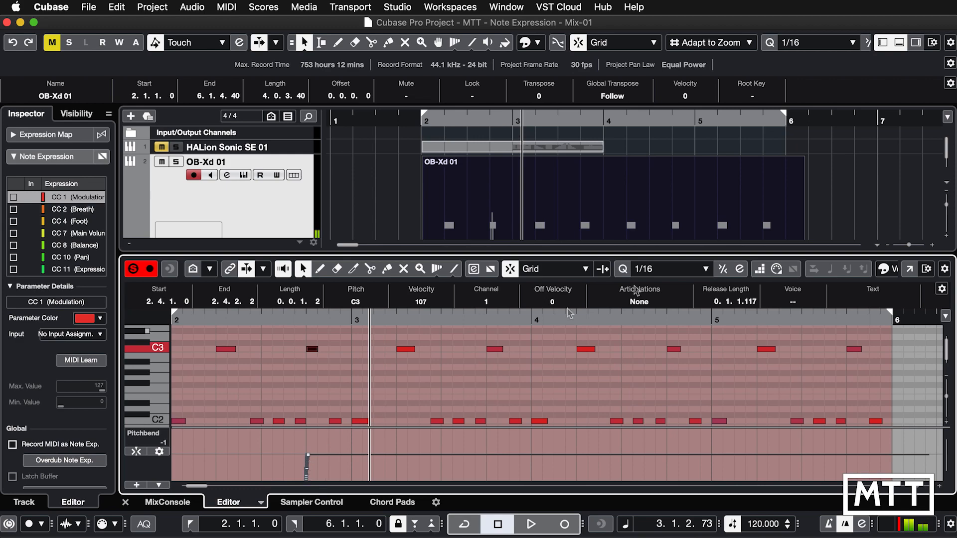
pyautogui.moveTo(659, 342); pyautogui.dragTo(689, 357)
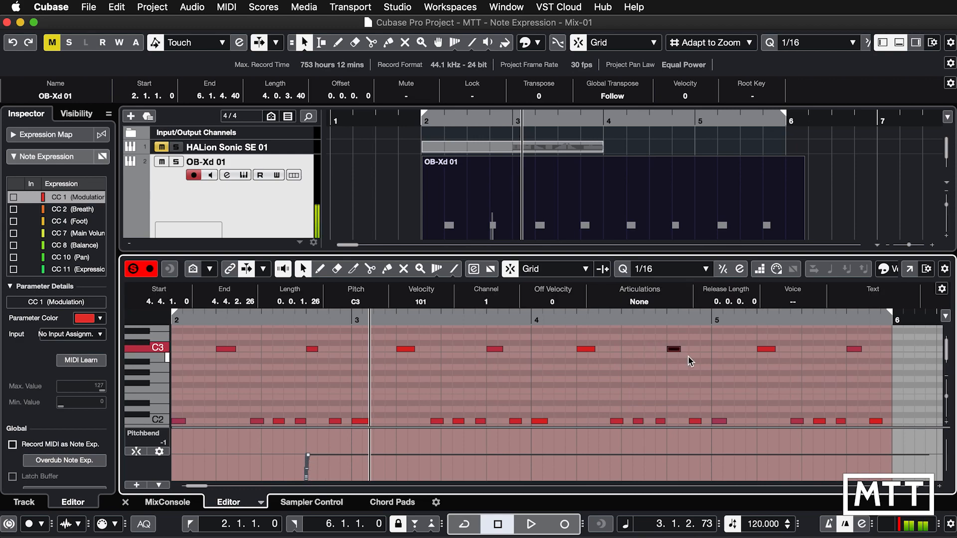
pyautogui.press('Delete')
pyautogui.click(312, 349)
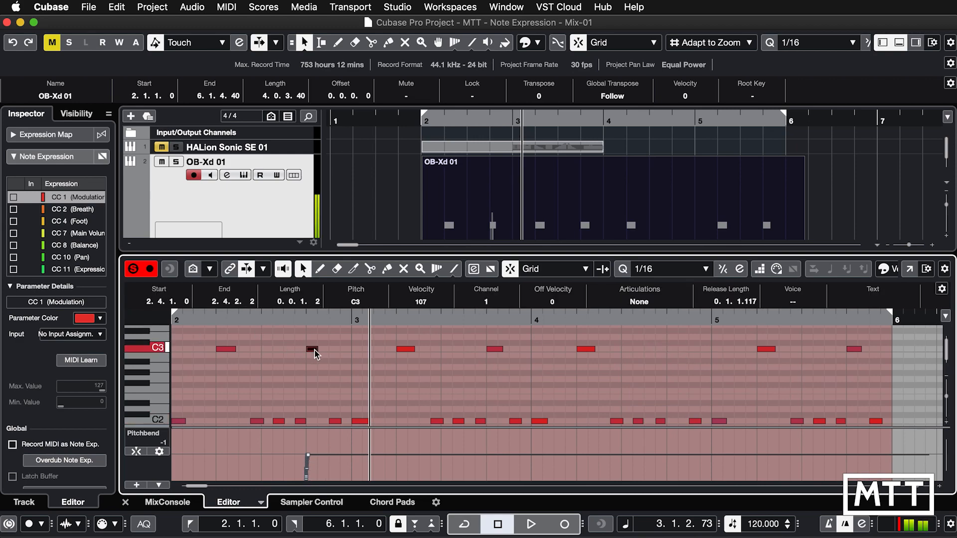
pyautogui.moveTo(315, 354); pyautogui.dragTo(676, 363)
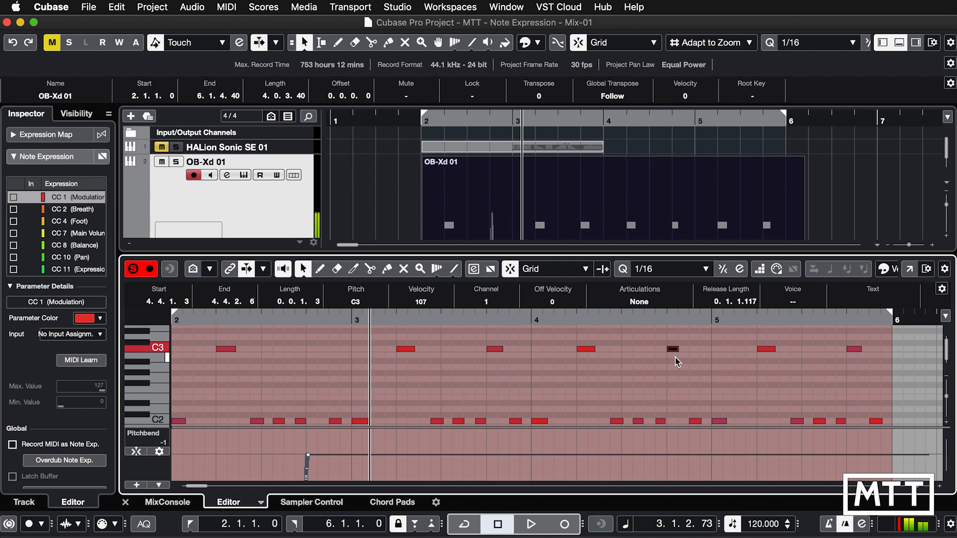
# Undo the note changes and the drawn controller data, and show CC 1 (Modulation) in the project window's editor lane
pyautogui.press('super+z')
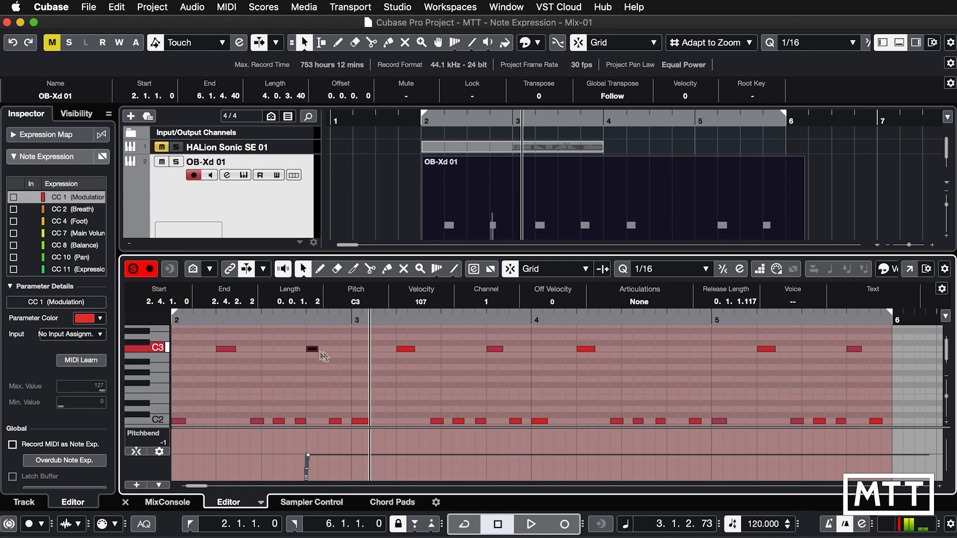
pyautogui.press('super+z')
pyautogui.press('super+z')
pyautogui.press('super+z')
pyautogui.press('super+z')
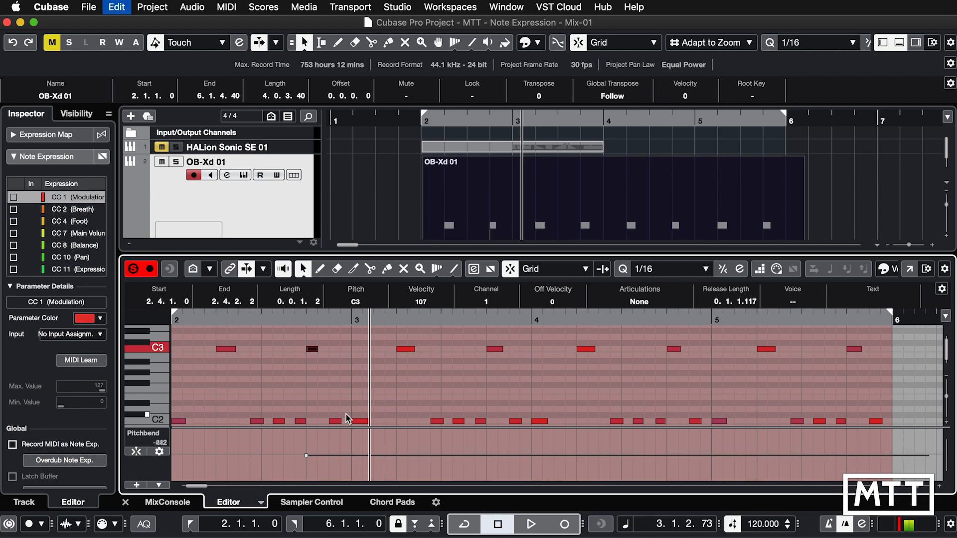
pyautogui.press('super+z')
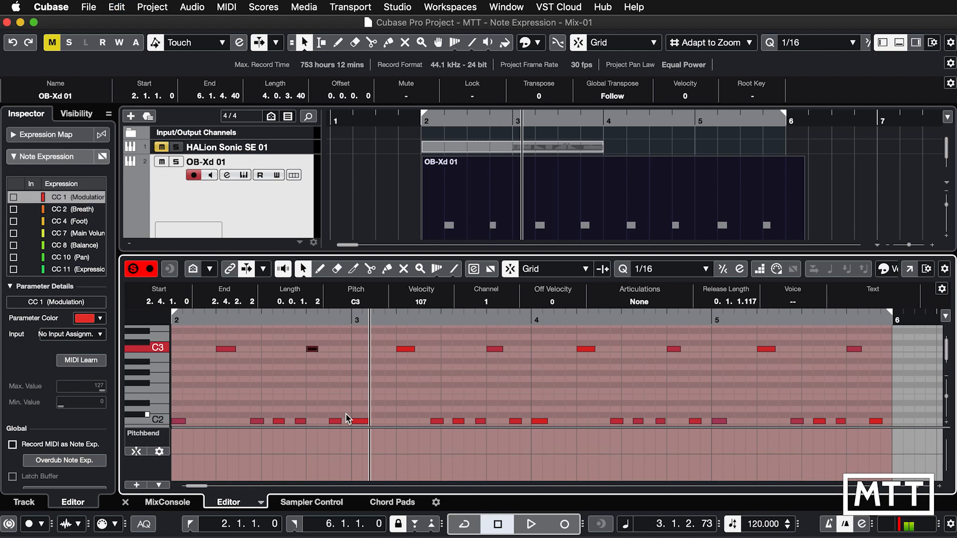
pyautogui.click(154, 433)
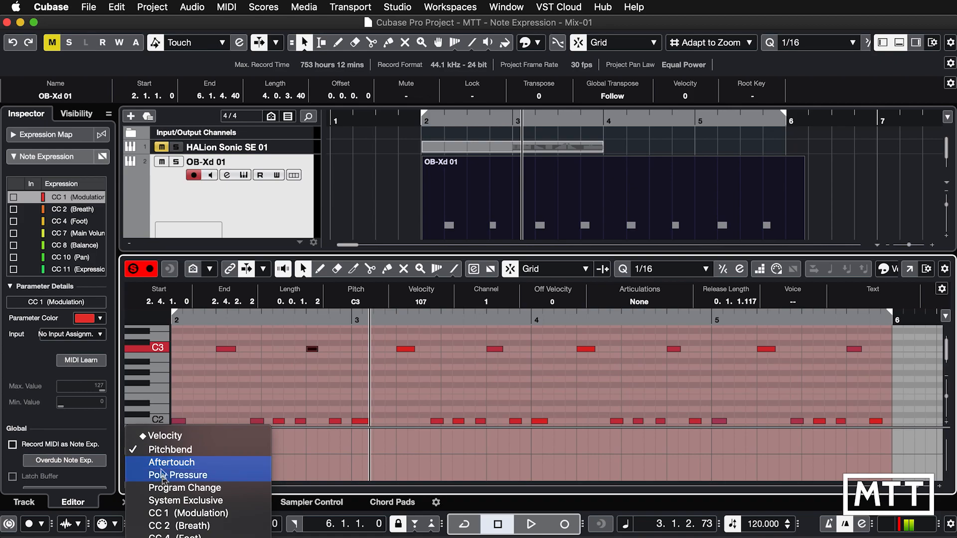
pyautogui.click(169, 513)
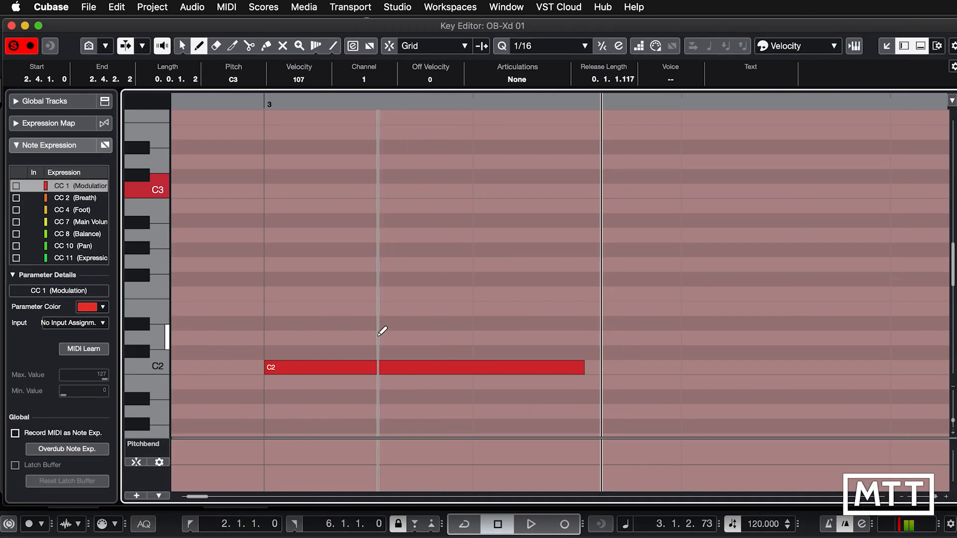
# Enable note expression display in the separate Key Editor and open the expression editor of the C3 note on beat 2.4
pyautogui.scroll(-2, 384, 327)
pyautogui.press('g')
pyautogui.press('g')
pyautogui.press('g')
pyautogui.press('g')
pyautogui.press('g')
pyautogui.press('g')
pyautogui.press('g')
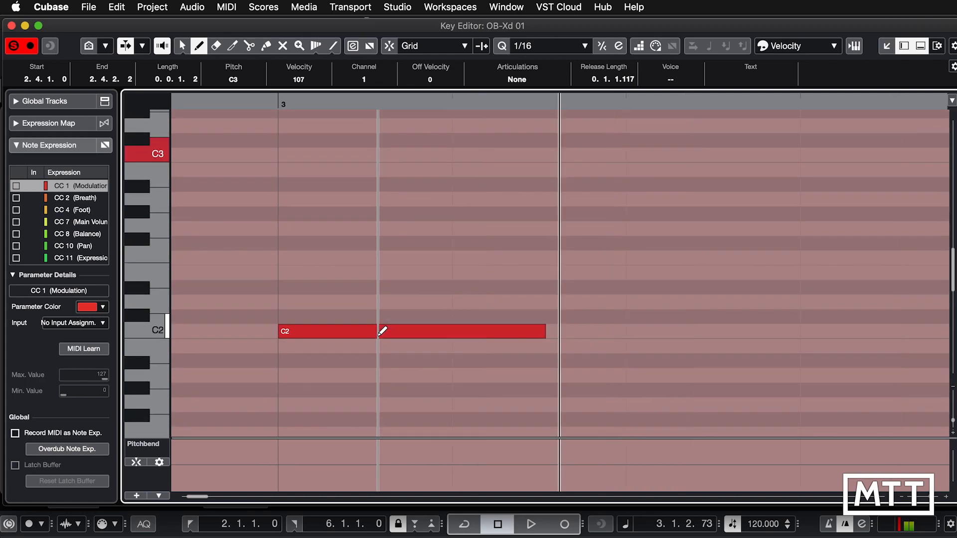
pyautogui.press('g')
pyautogui.press('g')
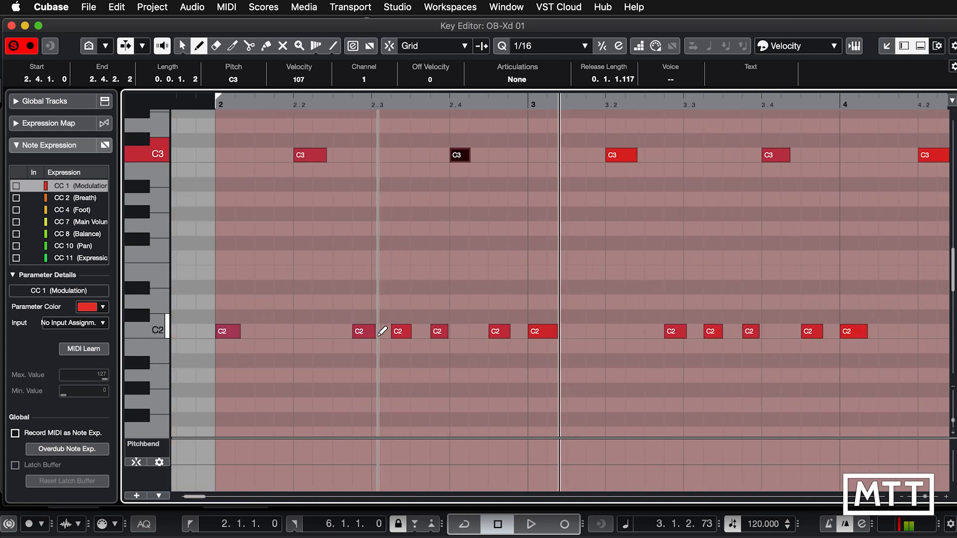
pyautogui.scroll(6, 456, 207)
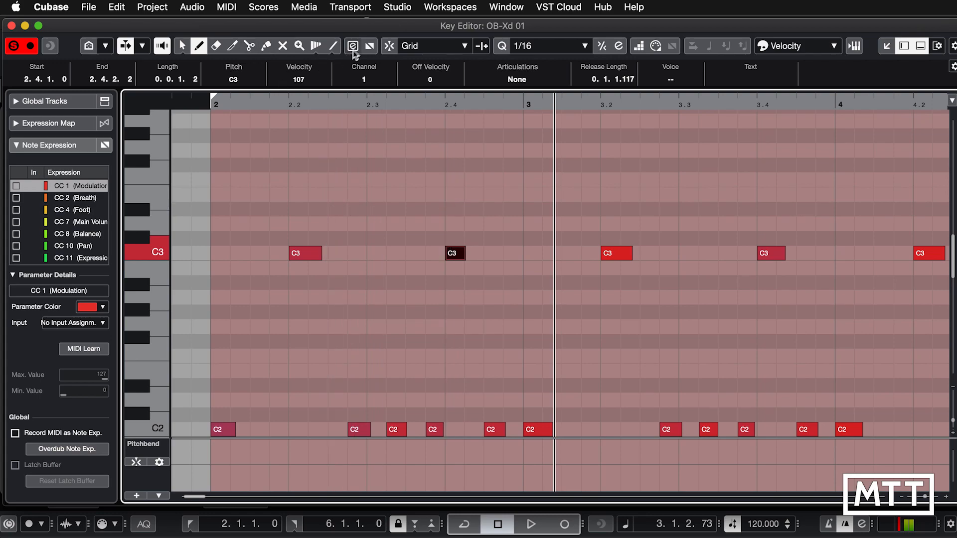
pyautogui.rightClick(455, 255)
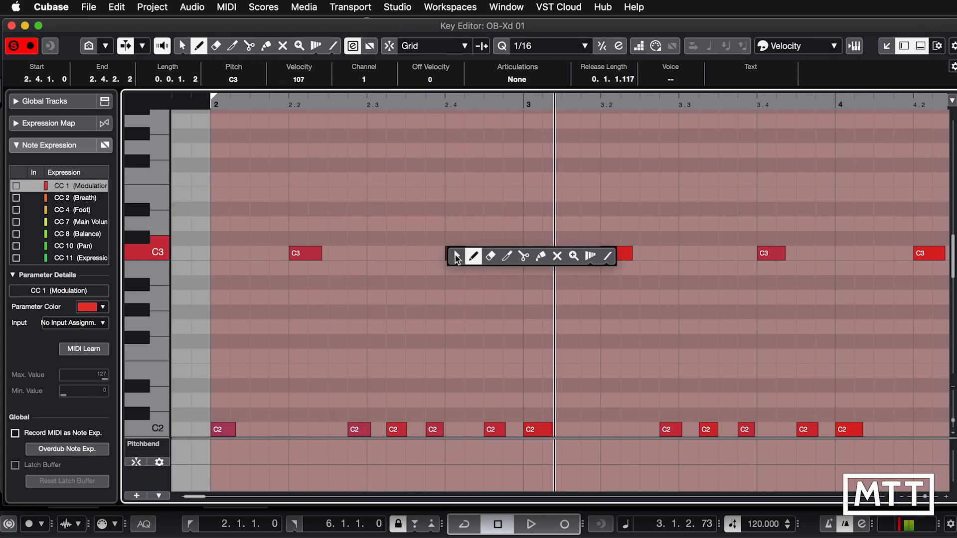
pyautogui.click(455, 258)
pyautogui.doubleClick(455, 256)
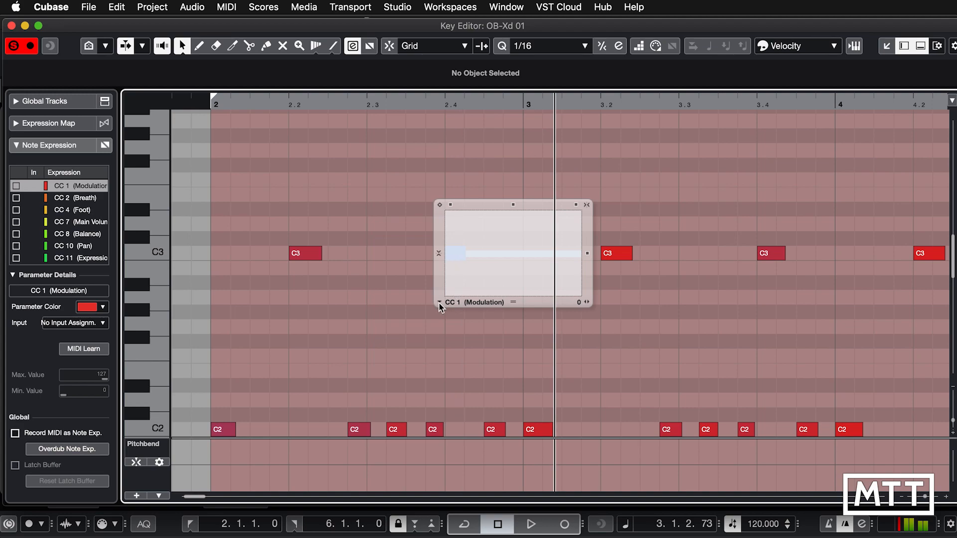
# Draw a short CC 1 (Modulation) hump in the note's expression editor and reshape its start to rise from zero
pyautogui.rightClick(475, 282)
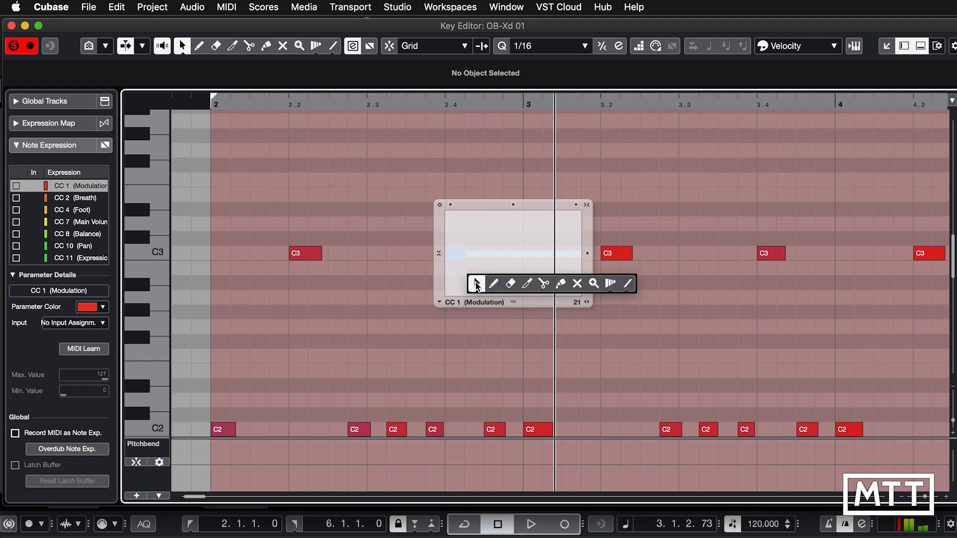
pyautogui.click(494, 282)
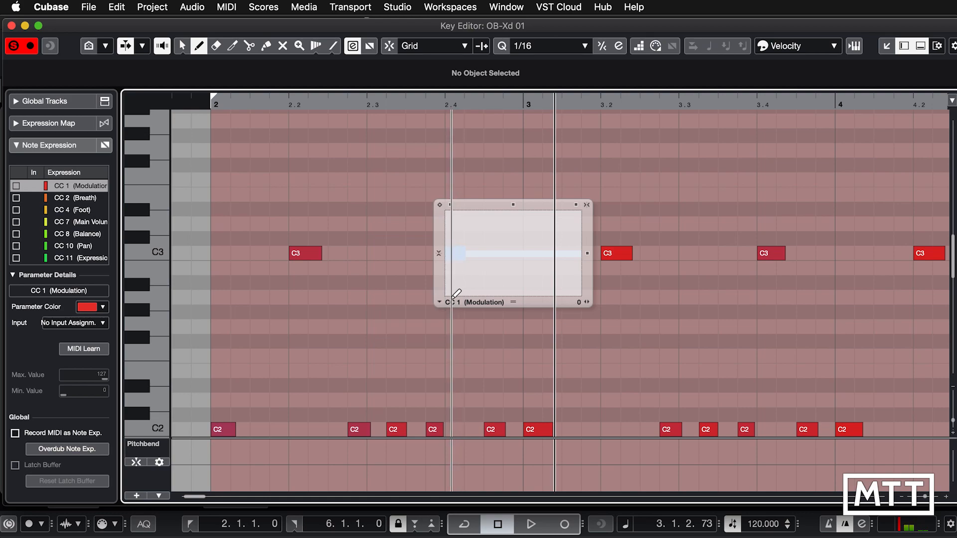
pyautogui.moveTo(454, 290)
pyautogui.mouseDown()
pyautogui.moveTo(463, 274)
pyautogui.moveTo(476, 295)
pyautogui.mouseUp()
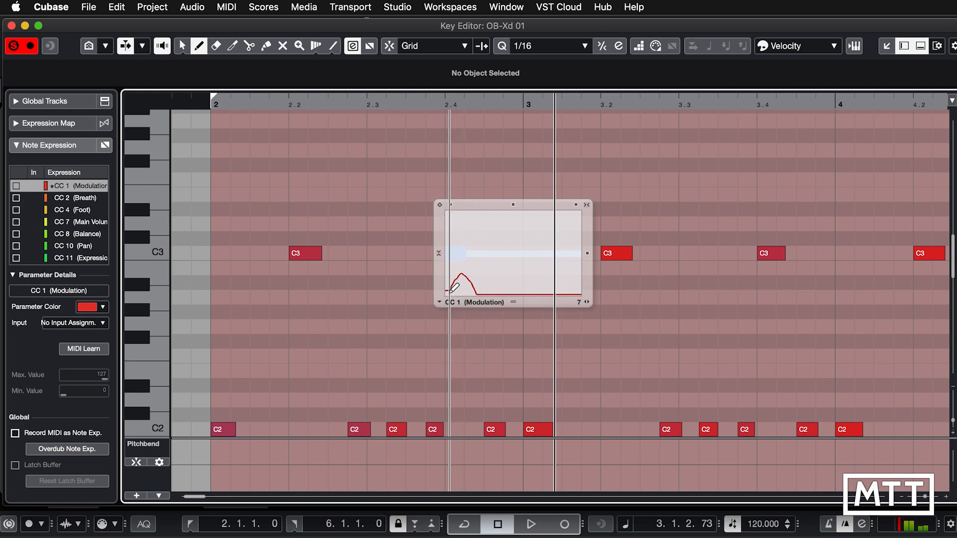
pyautogui.press('h')
pyautogui.press('h')
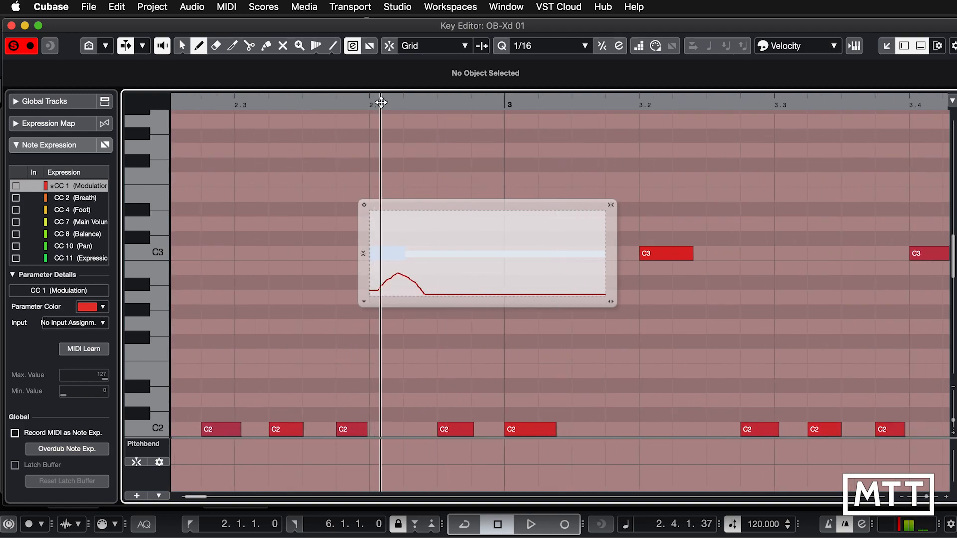
pyautogui.press('h')
pyautogui.press('h')
pyautogui.press('h')
pyautogui.press('h')
pyautogui.press('h')
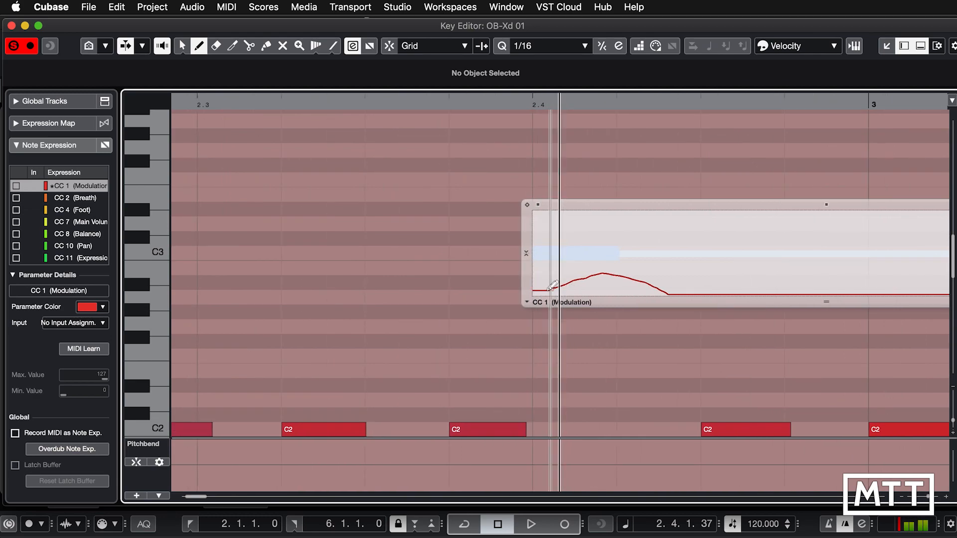
pyautogui.moveTo(554, 287); pyautogui.dragTo(532, 296)
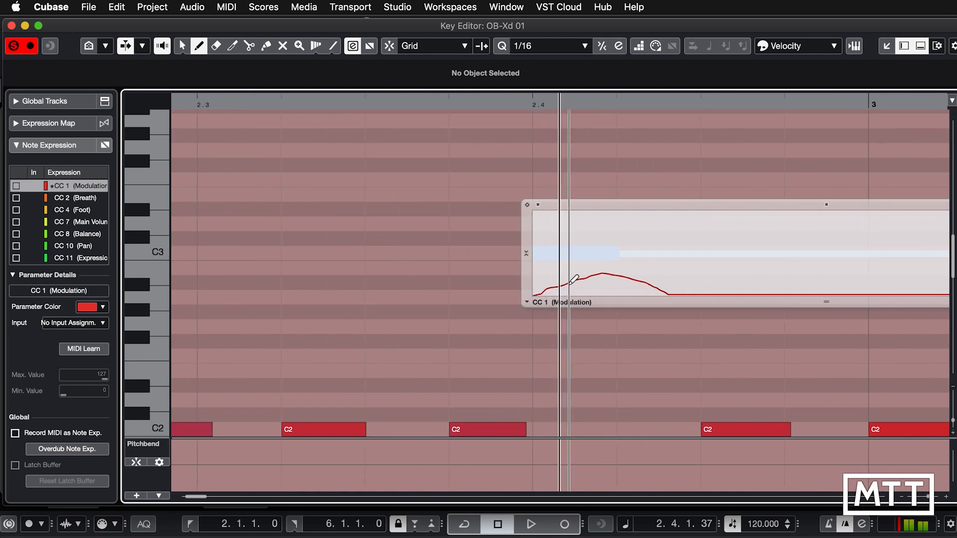
# Draw a Pitchbend curve for the same note rising from a deep bend to centre, and close its expression editor
pyautogui.press('g')
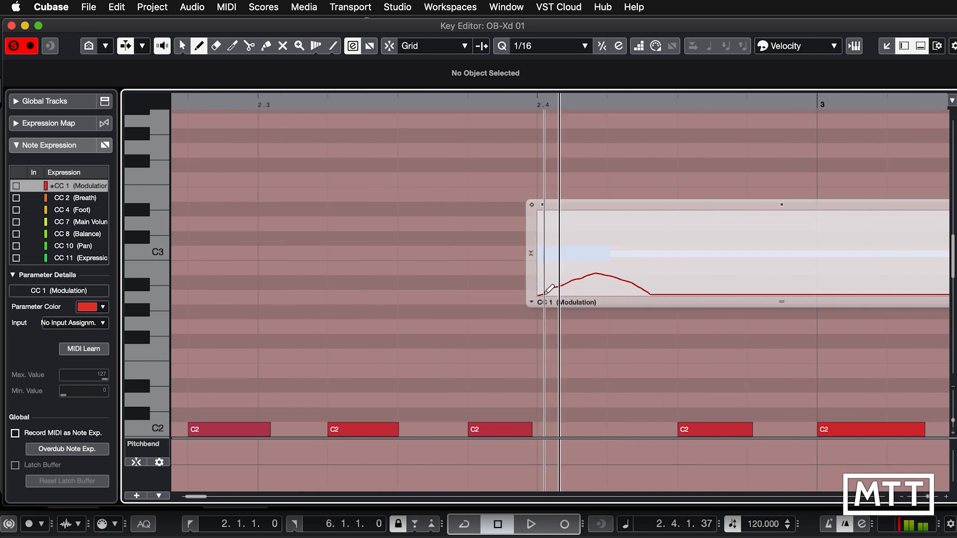
pyautogui.scroll(-3, 71, 248)
pyautogui.click(69, 234)
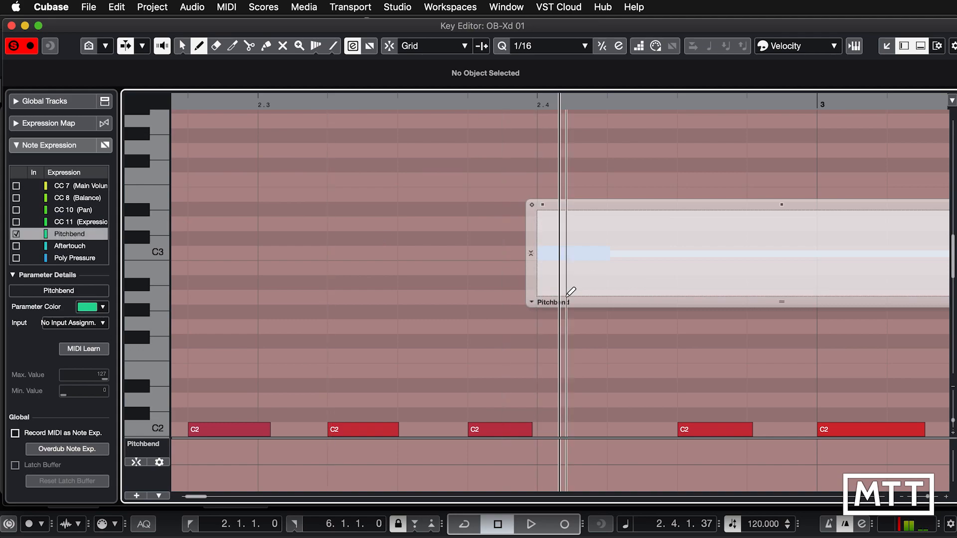
pyautogui.moveTo(541, 294)
pyautogui.mouseDown()
pyautogui.moveTo(554, 260)
pyautogui.moveTo(573, 253)
pyautogui.mouseUp()
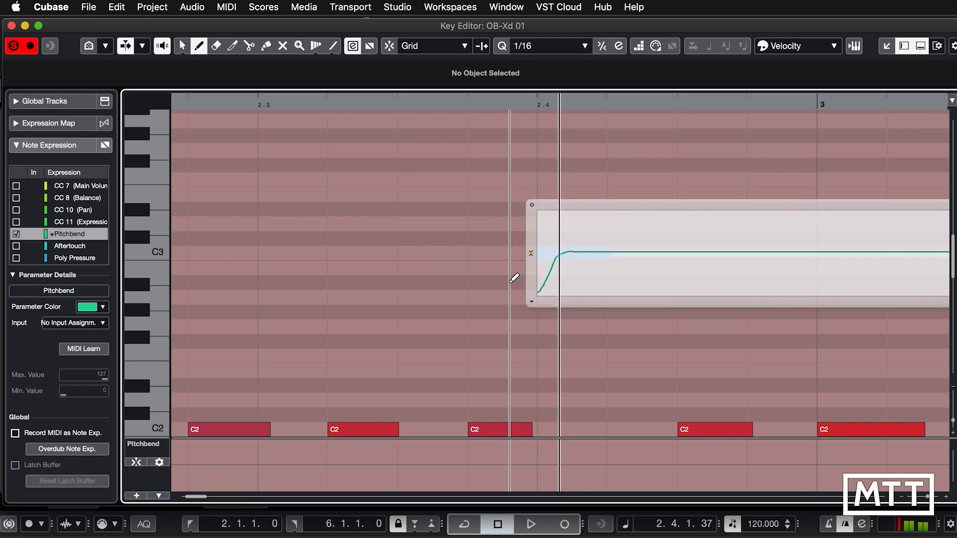
pyautogui.rightClick(475, 295)
pyautogui.click(456, 295)
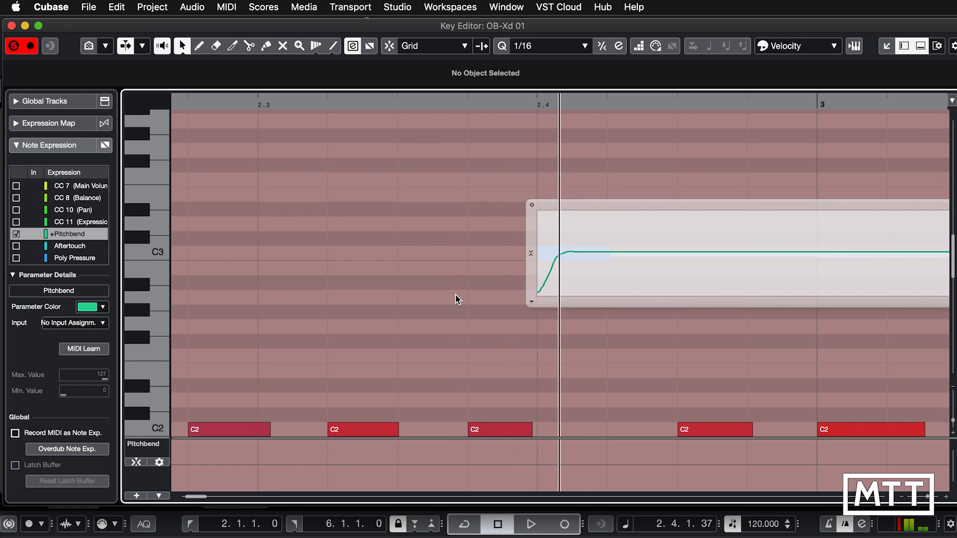
pyautogui.click(578, 254)
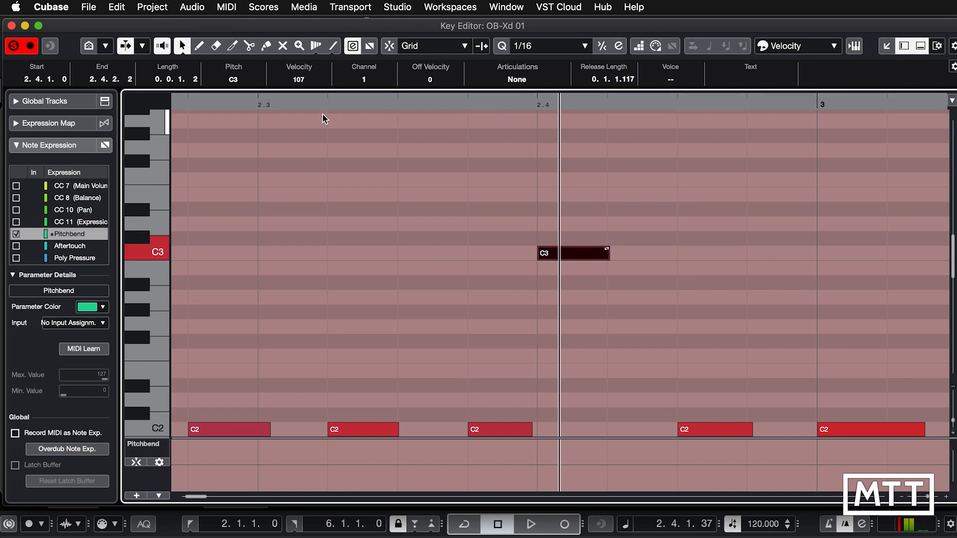
# Play from just before beat 2.3 to just past the start of bar 3 to hear the C3 note's expression
pyautogui.moveTo(252, 103); pyautogui.dragTo(254, 108)
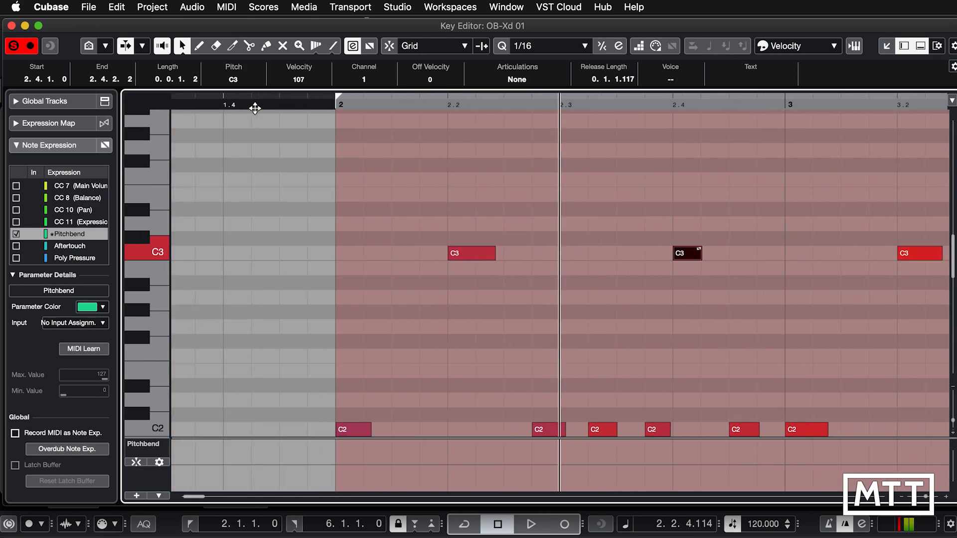
pyautogui.press('g')
pyautogui.press('g')
pyautogui.press('space')
pyautogui.press('space')
# Delete the C3 note on beat 4.4
pyautogui.press('g')
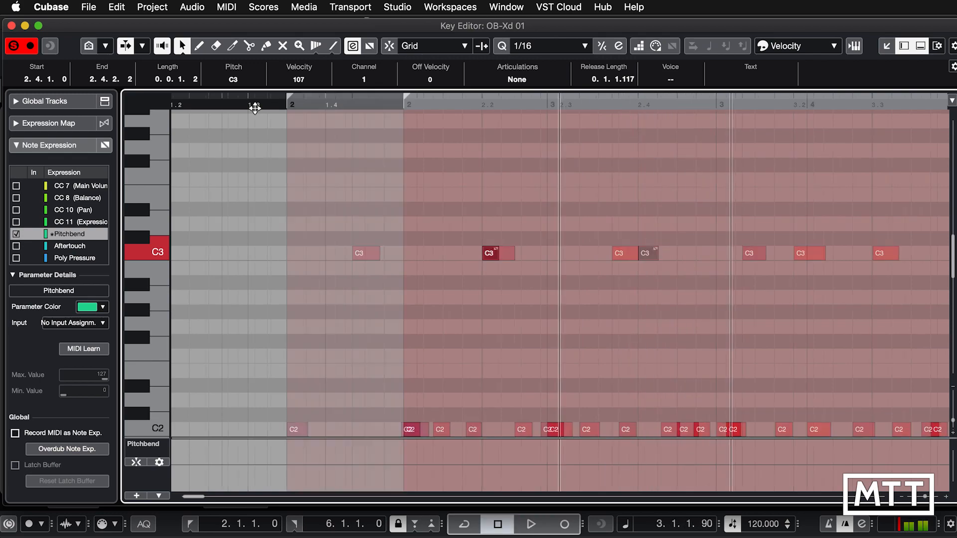
pyautogui.press('g')
pyautogui.press('g')
pyautogui.press('g')
pyautogui.press('g')
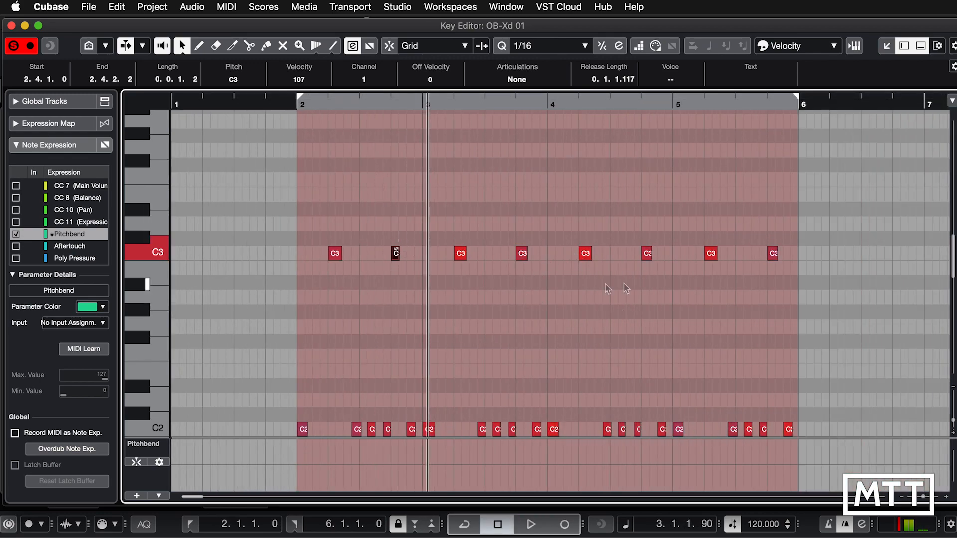
pyautogui.click(648, 255)
pyautogui.press('Delete')
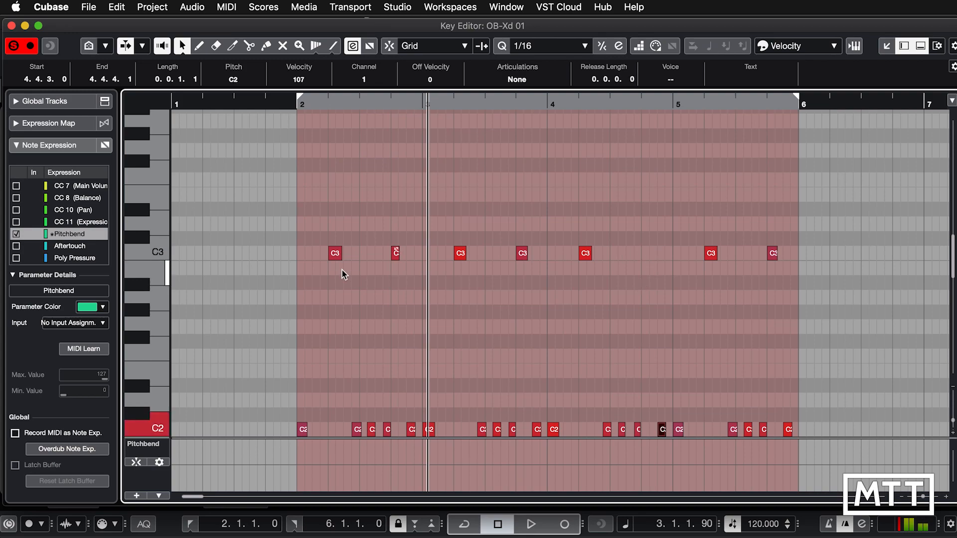
# Copy the beat 2.4 C3 note with its note expression to about beat 4.4, and turn snapping on
pyautogui.click(396, 254)
pyautogui.moveTo(396, 255); pyautogui.dragTo(645, 258)
pyautogui.press('j')
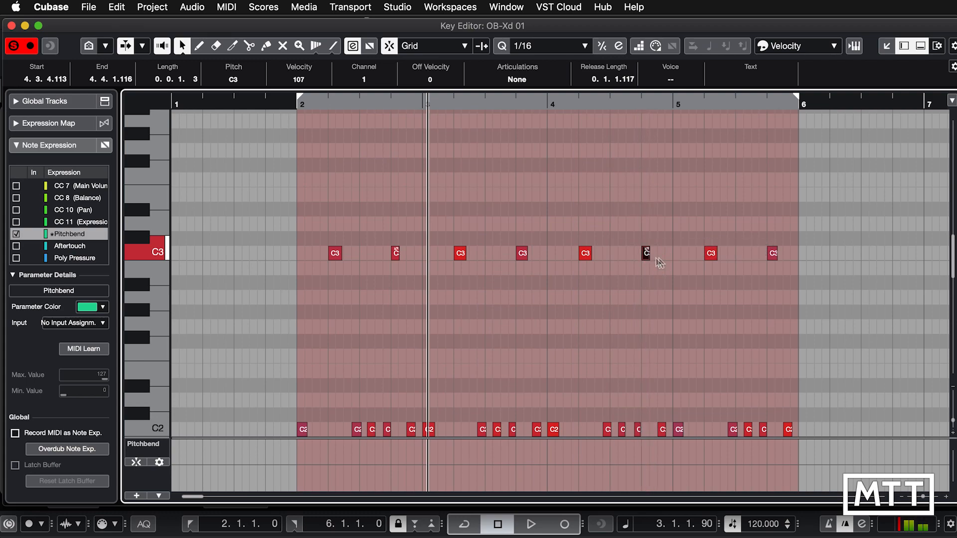
pyautogui.click(645, 255)
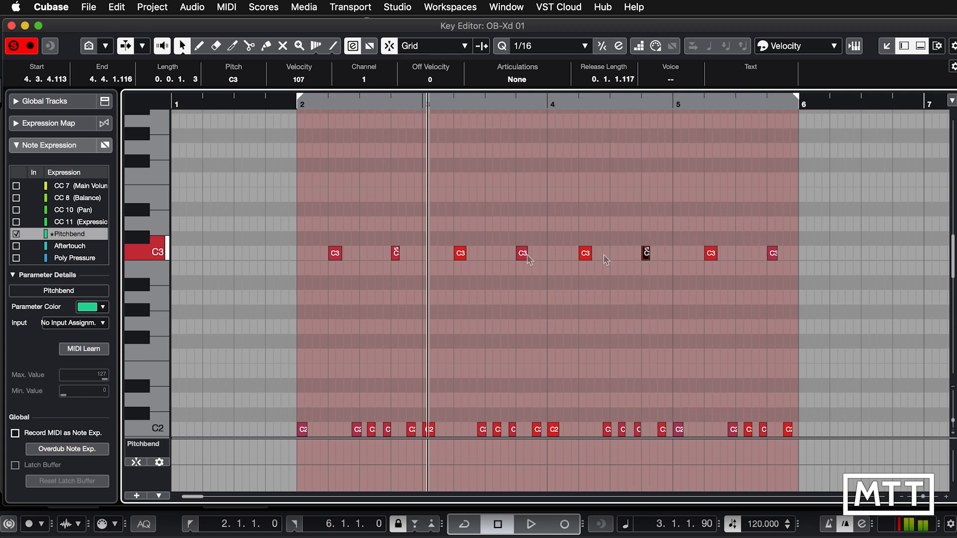